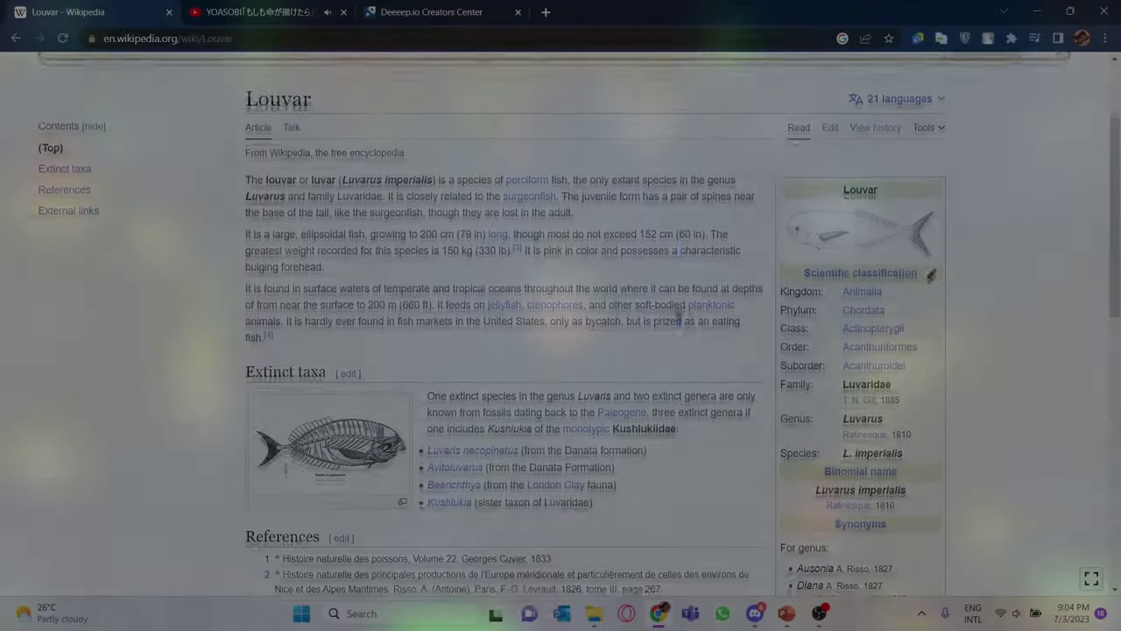
Step: Scroll the Louvar article and follow the infobox's Order link to Acanthuriformes
scroll(680, 319, "up", 3)
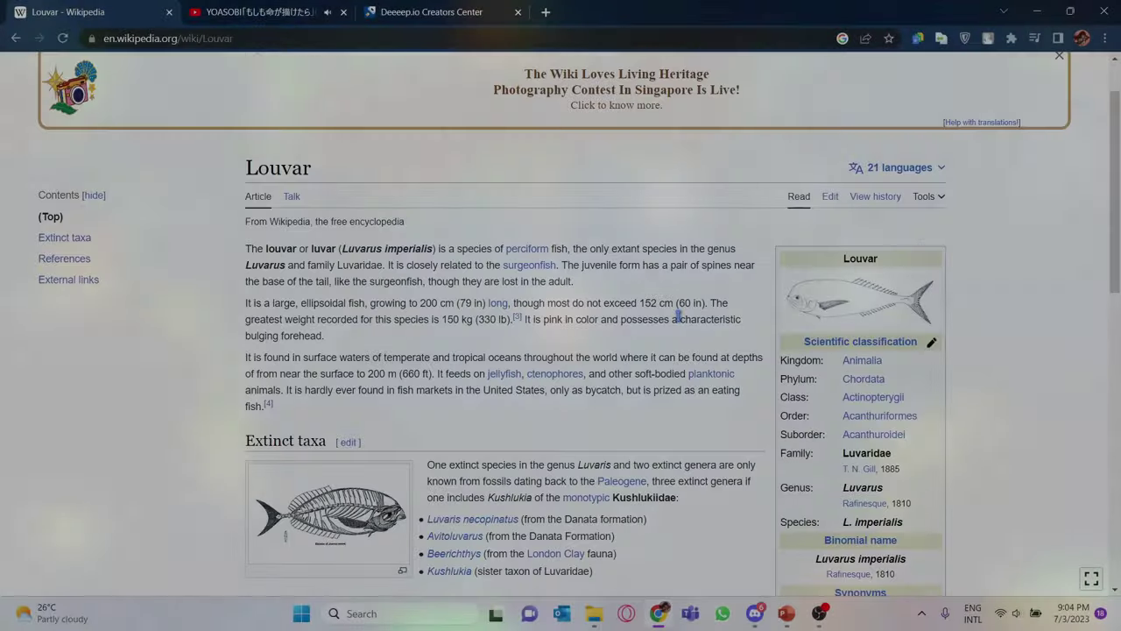
scroll(680, 317, "down", 1)
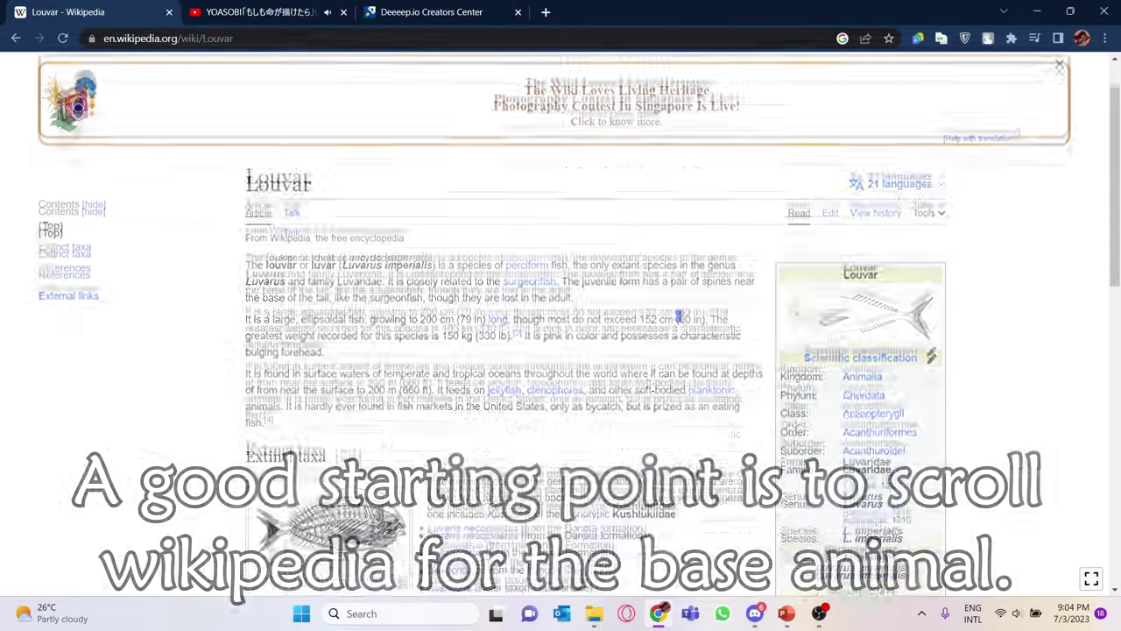
scroll(680, 319, "down", 1)
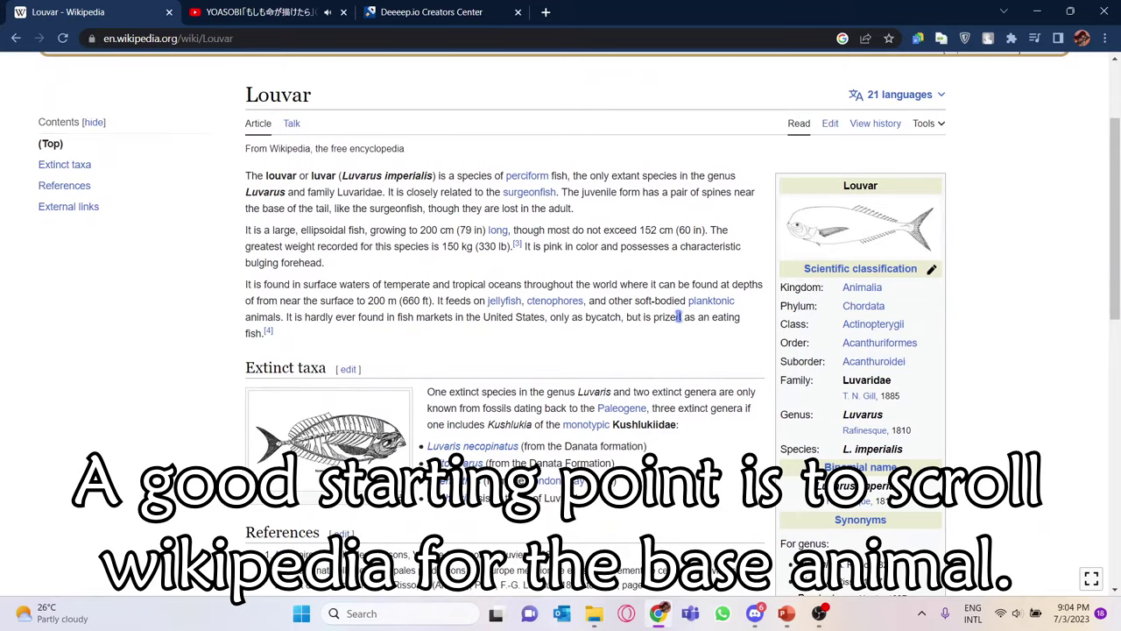
scroll(680, 316, "down", 1)
scroll(680, 318, "down", 1)
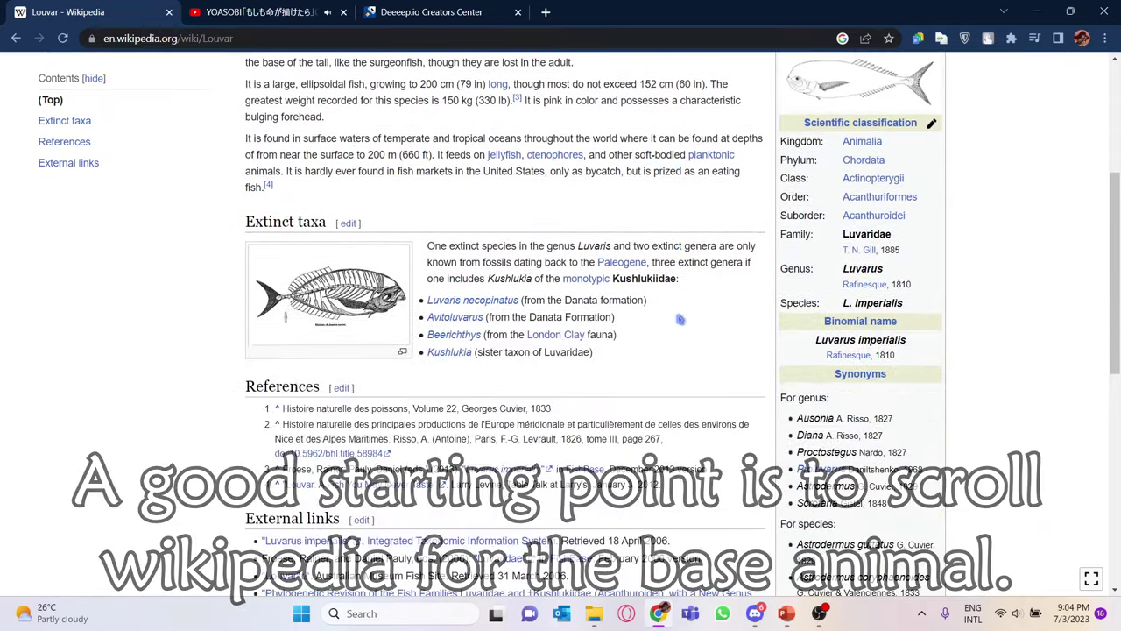
scroll(680, 319, "down", 1)
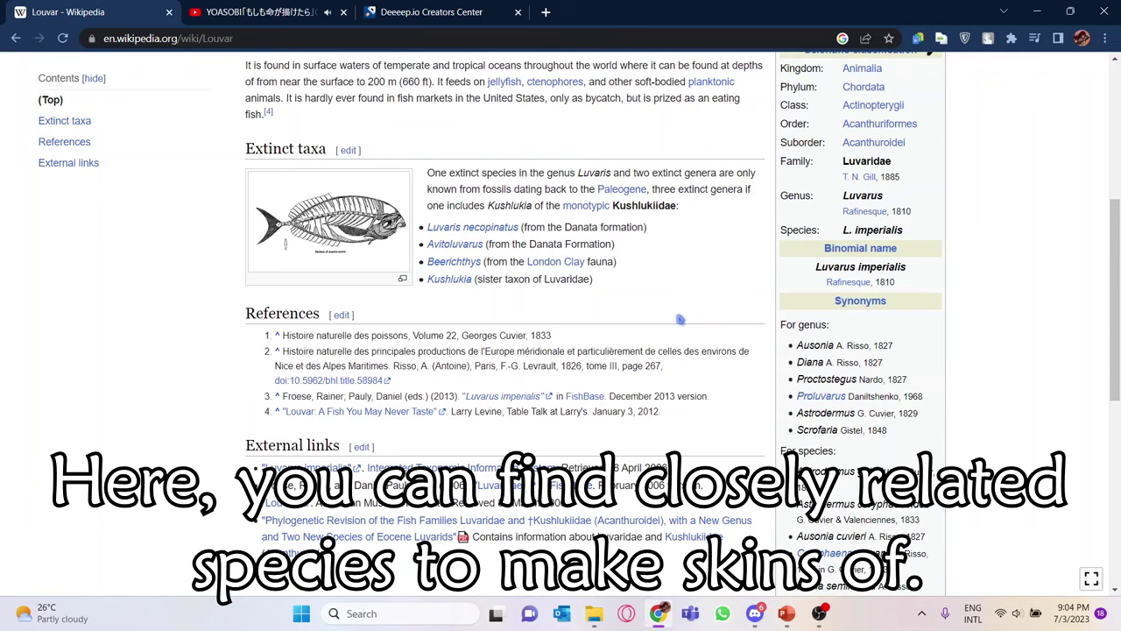
scroll(680, 319, "up", 2)
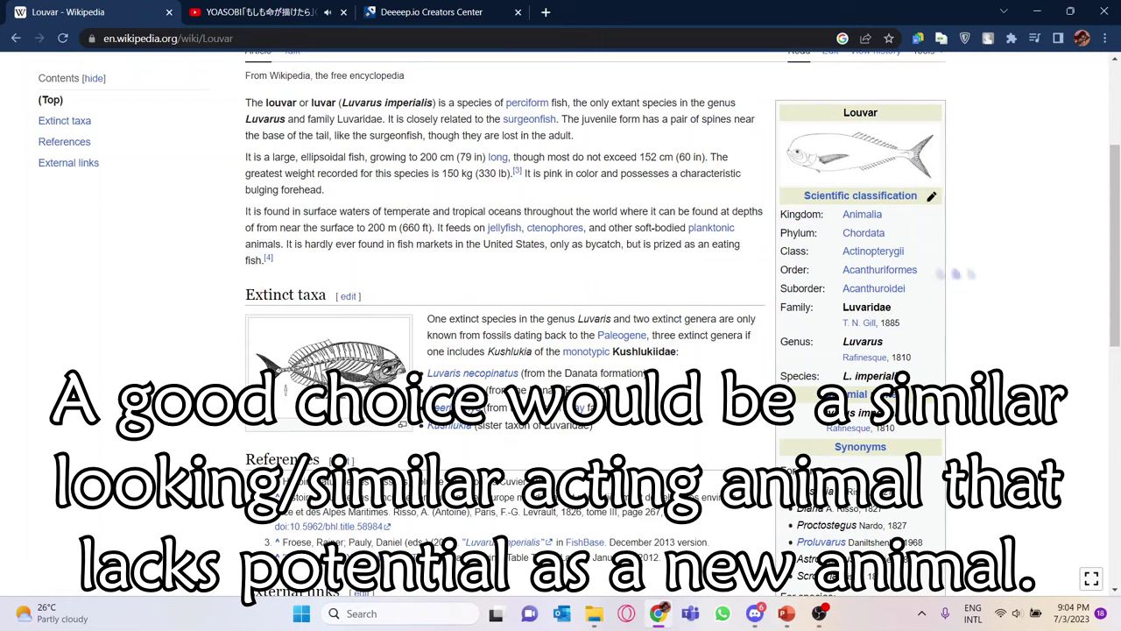
left_click(879, 270)
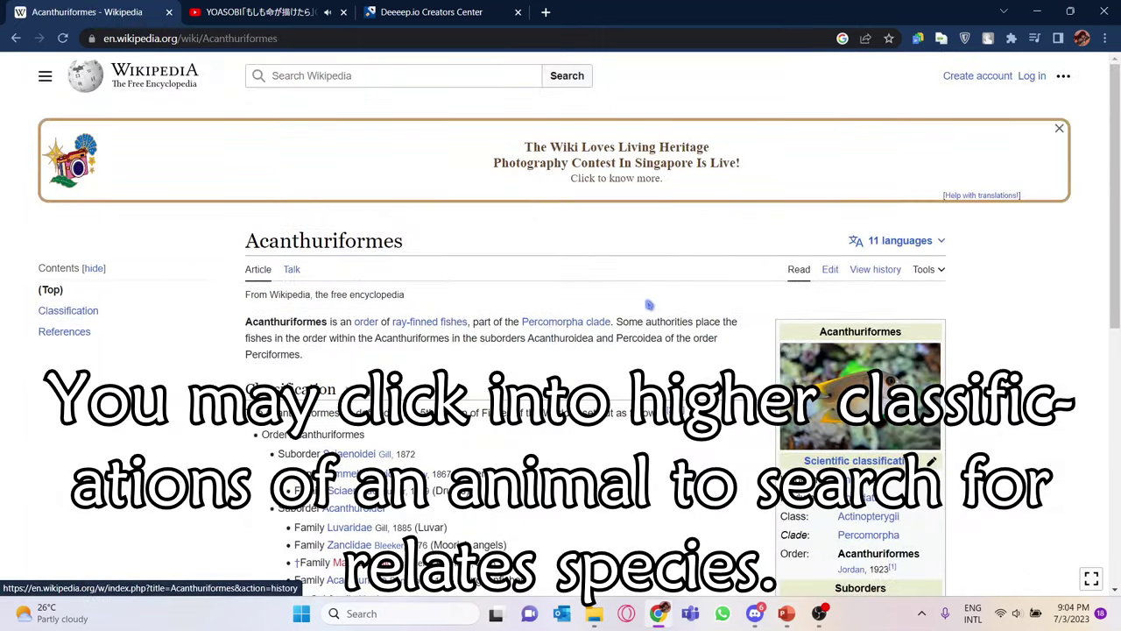
Step: Select and review the Acanthuriformes classification list through the Other authorities note
scroll(650, 305, "down", 1)
scroll(265, 267, "down", 1)
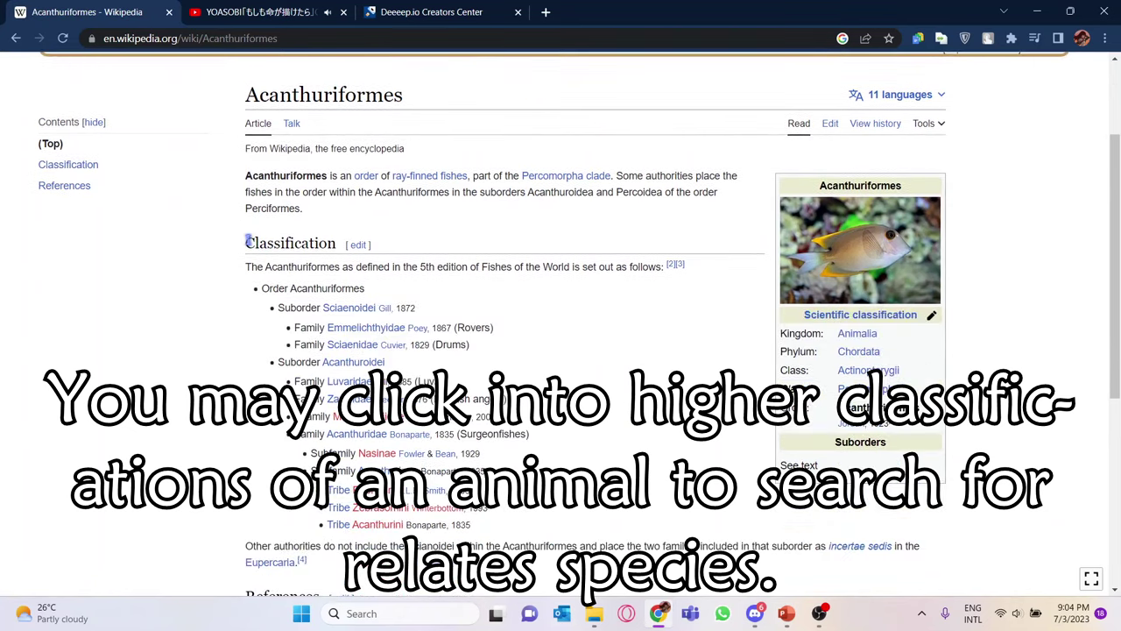
left_click_drag(246, 242, 385, 509)
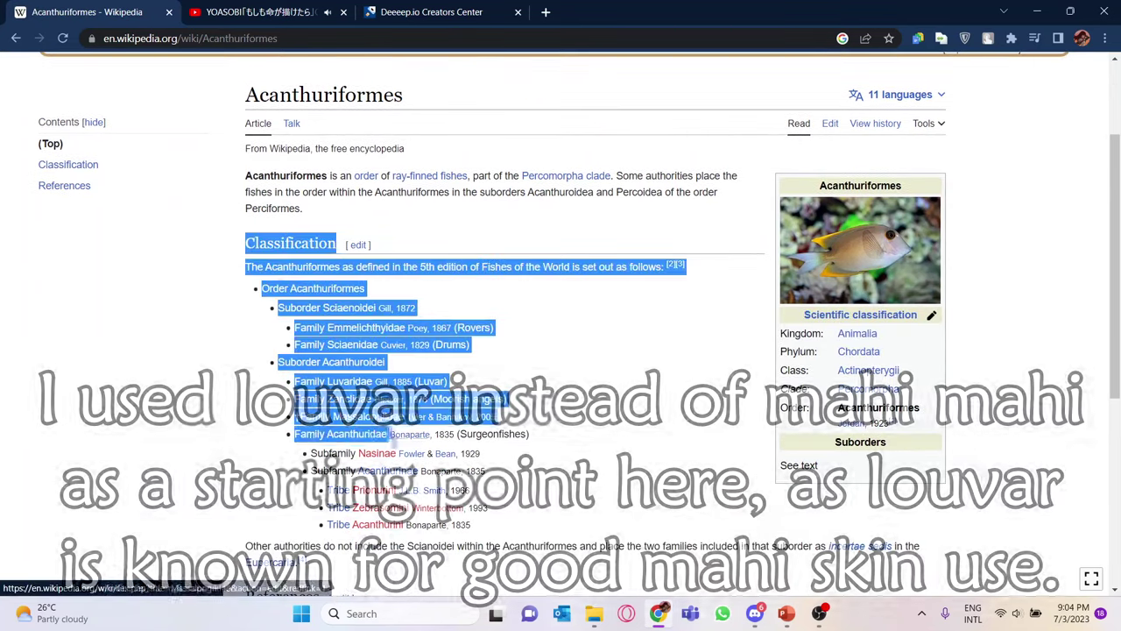
left_click_drag(407, 546, 281, 562)
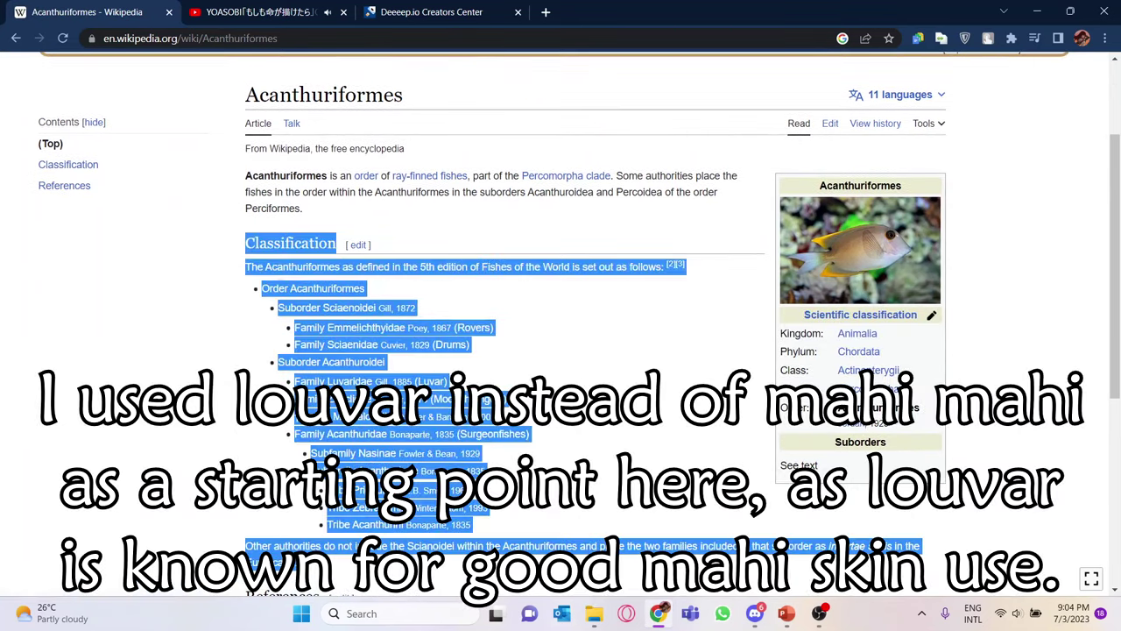
left_click(171, 255)
Step: Open the Acanthuridae surgeonfish family article from the classification
scroll(172, 252, "down", 1)
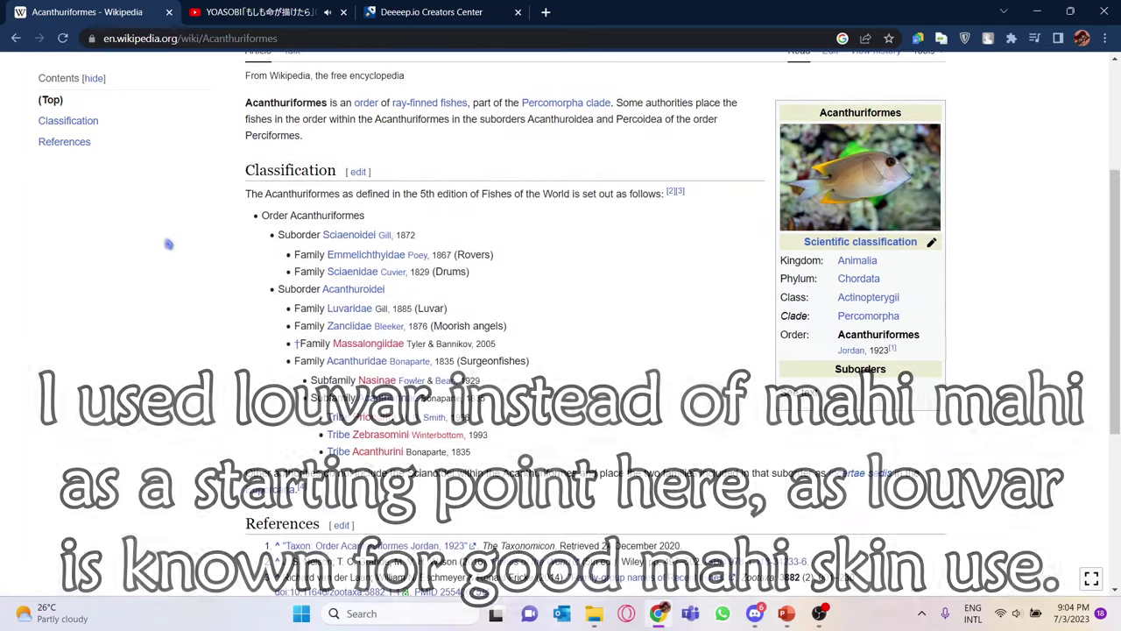
scroll(182, 247, "down", 1)
scroll(184, 250, "up", 1)
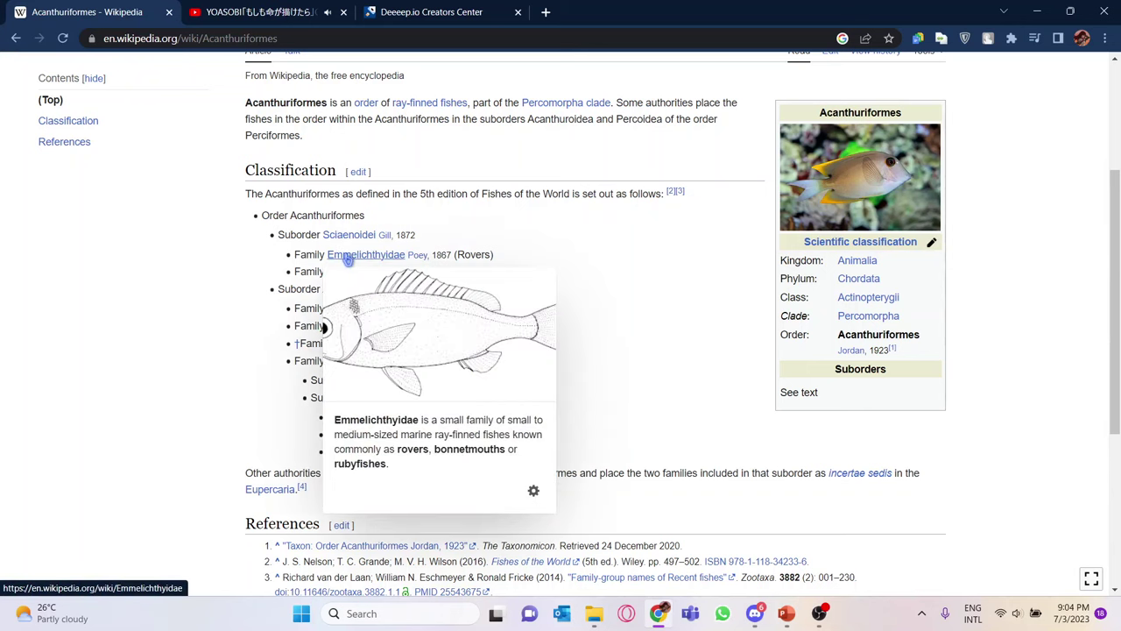
mouse_move(336, 292)
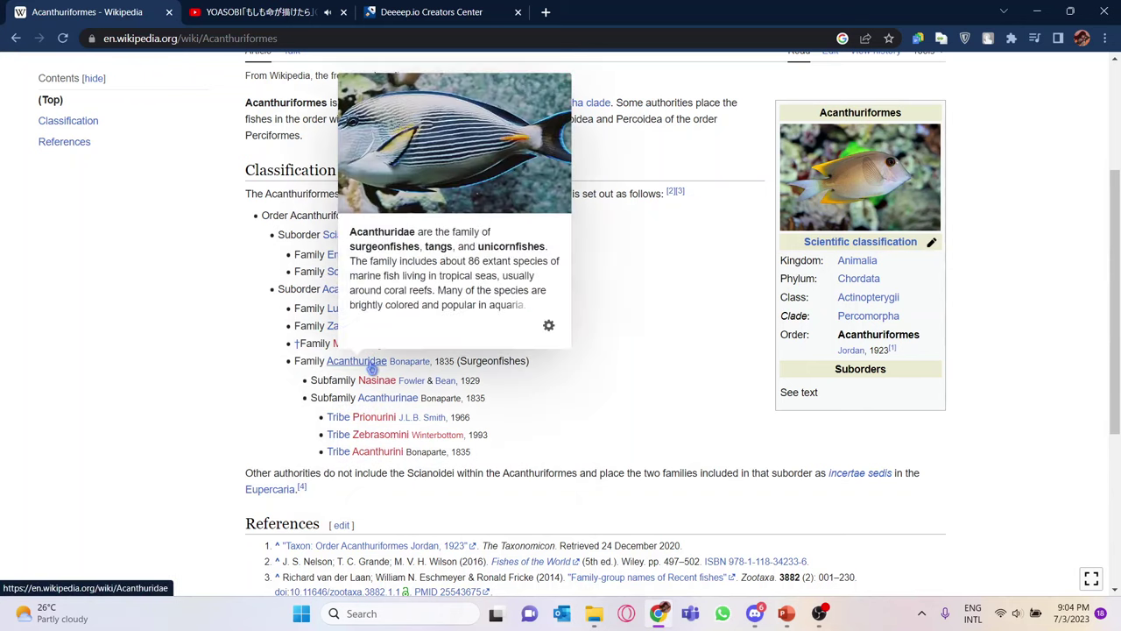
mouse_move(389, 404)
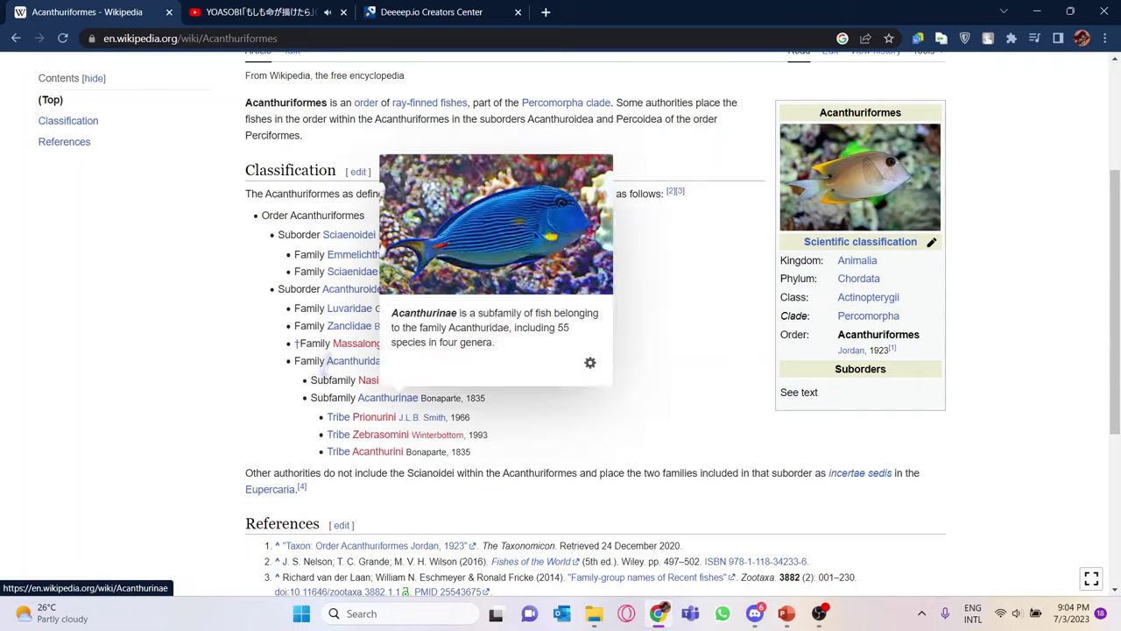
left_click(359, 361)
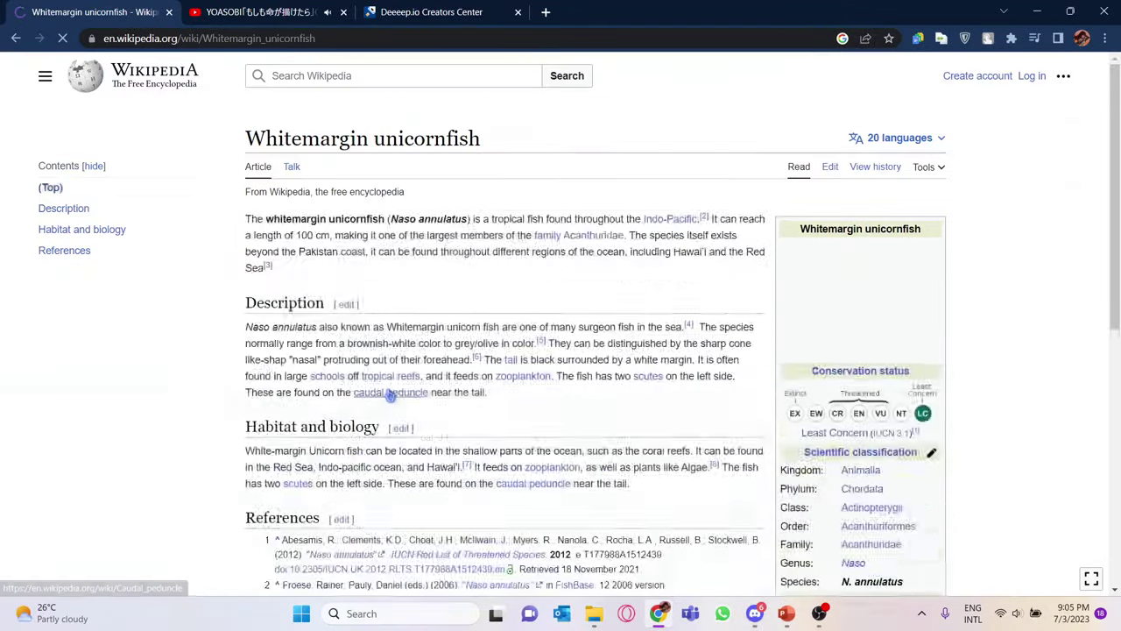
scroll(690, 202, "down", 1)
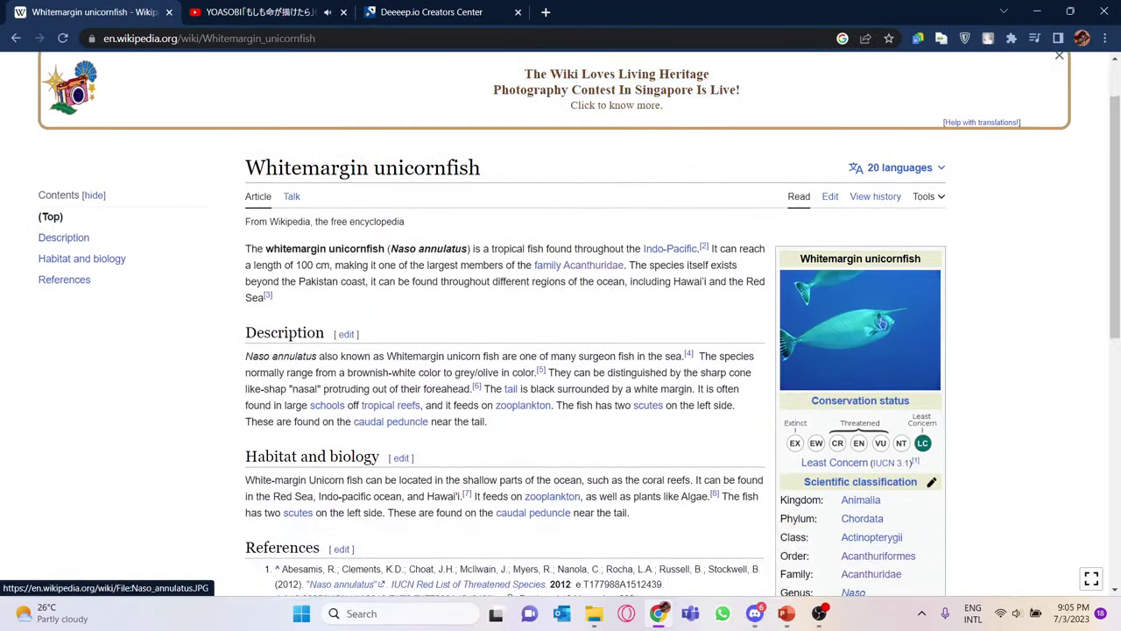
scroll(612, 305, "down", 1)
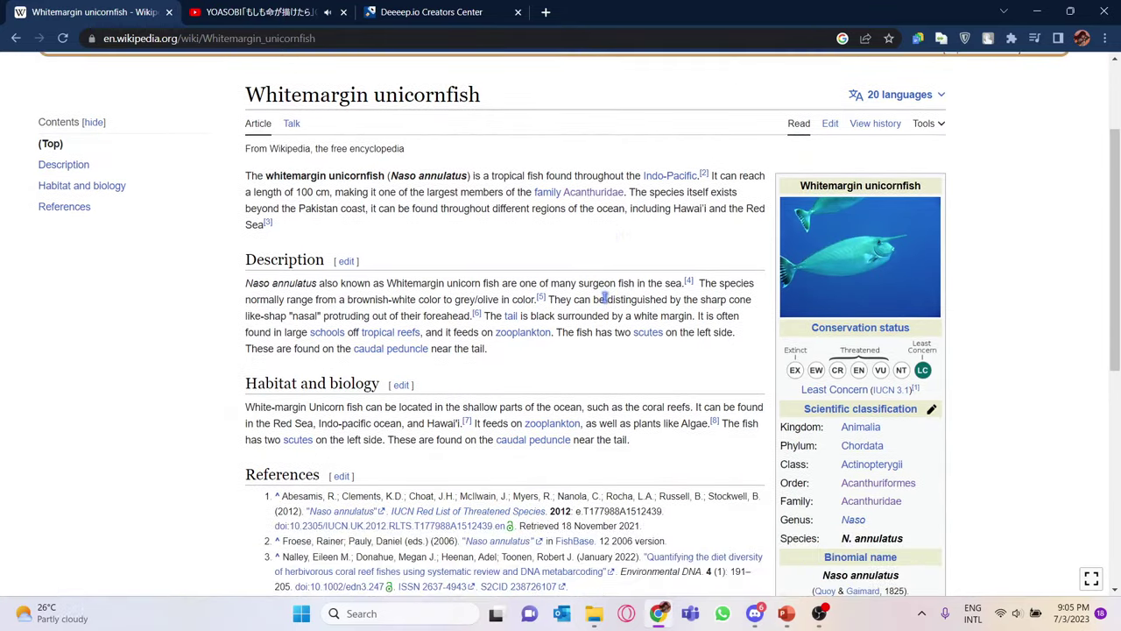
scroll(420, 246, "down", 1)
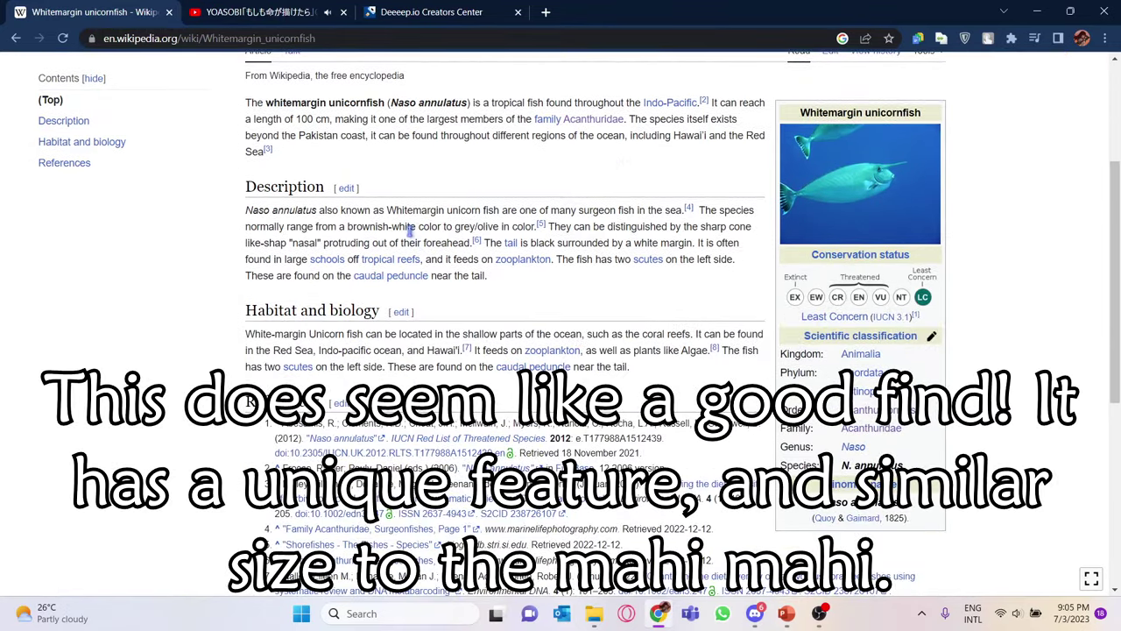
scroll(409, 227, "up", 1)
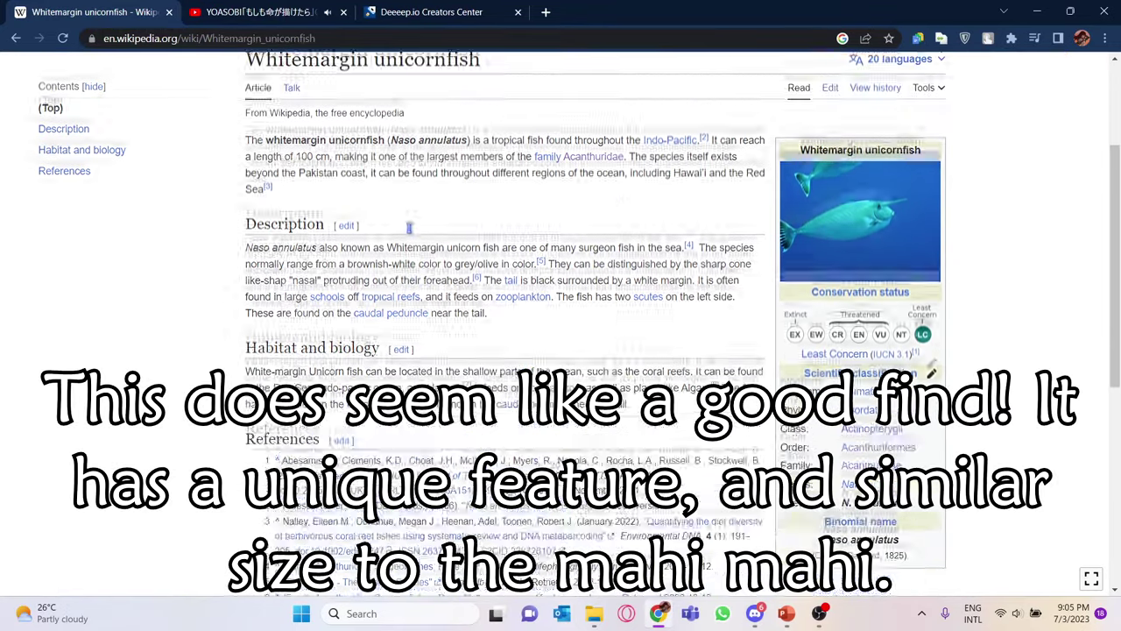
scroll(409, 227, "down", 1)
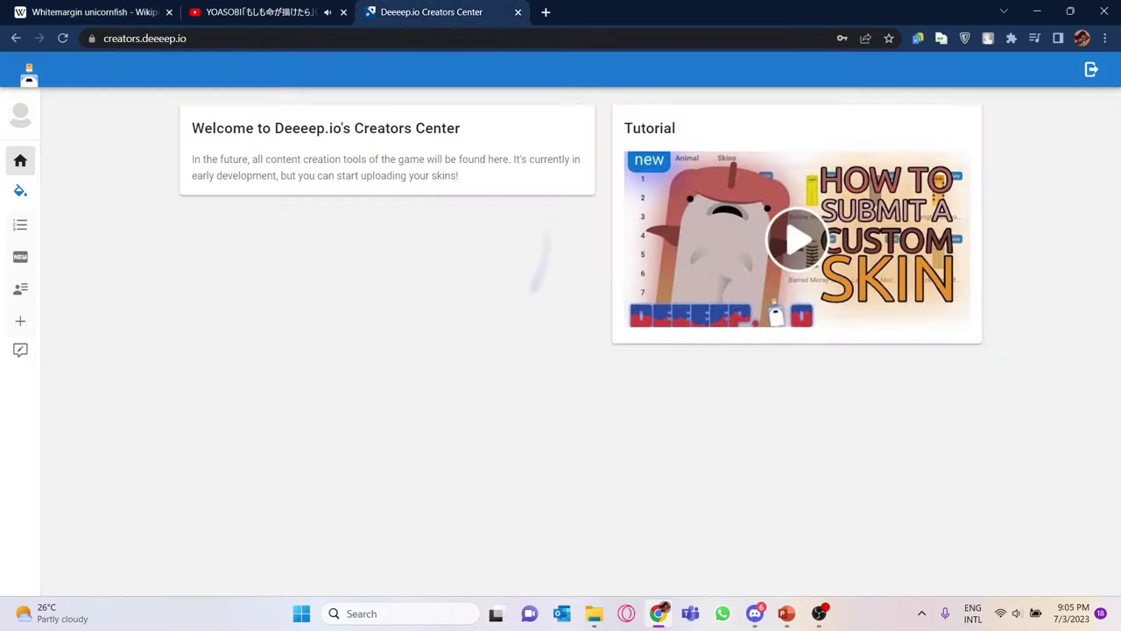
left_click(105, 194)
Step: Show the pending skins for the tier 8 mahi-mahi in Creators Center
left_click(87, 254)
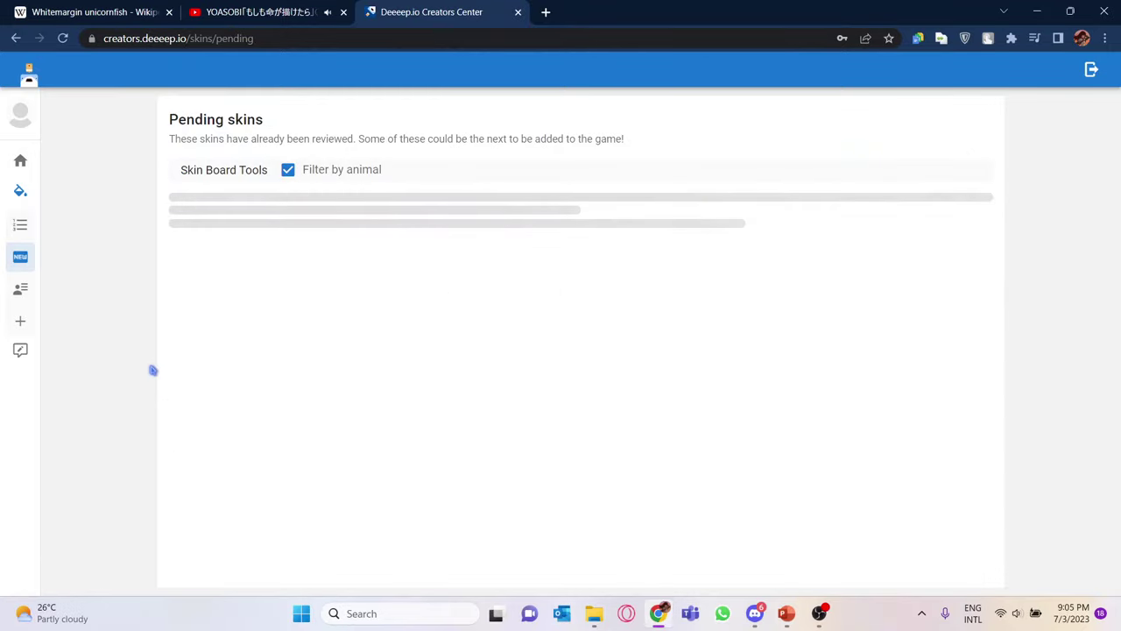
left_click(199, 413)
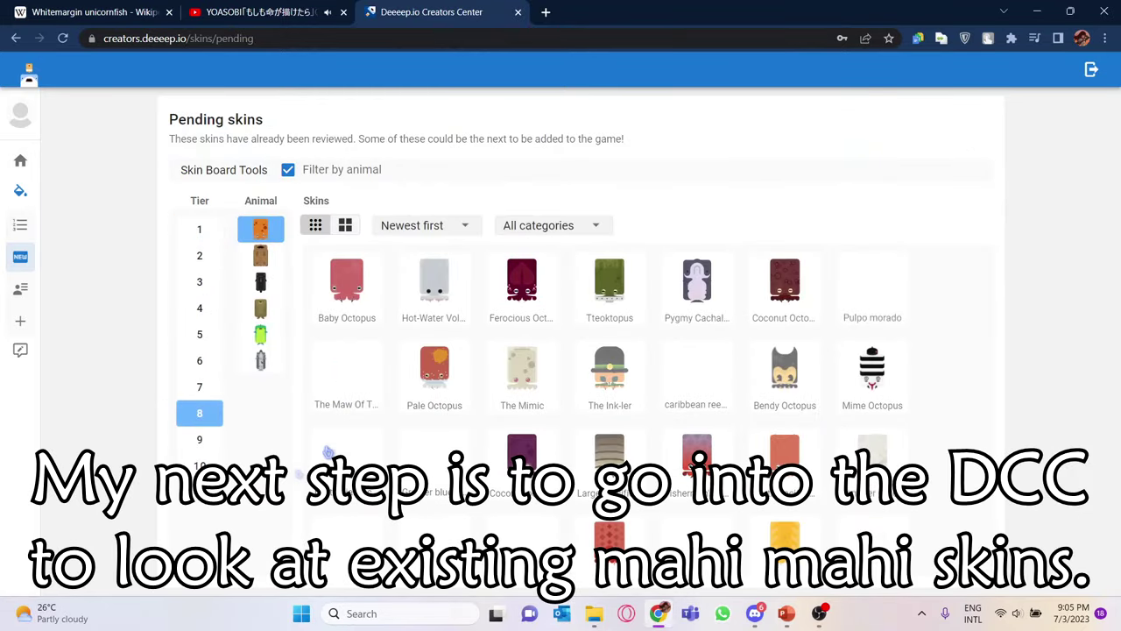
left_click(261, 333)
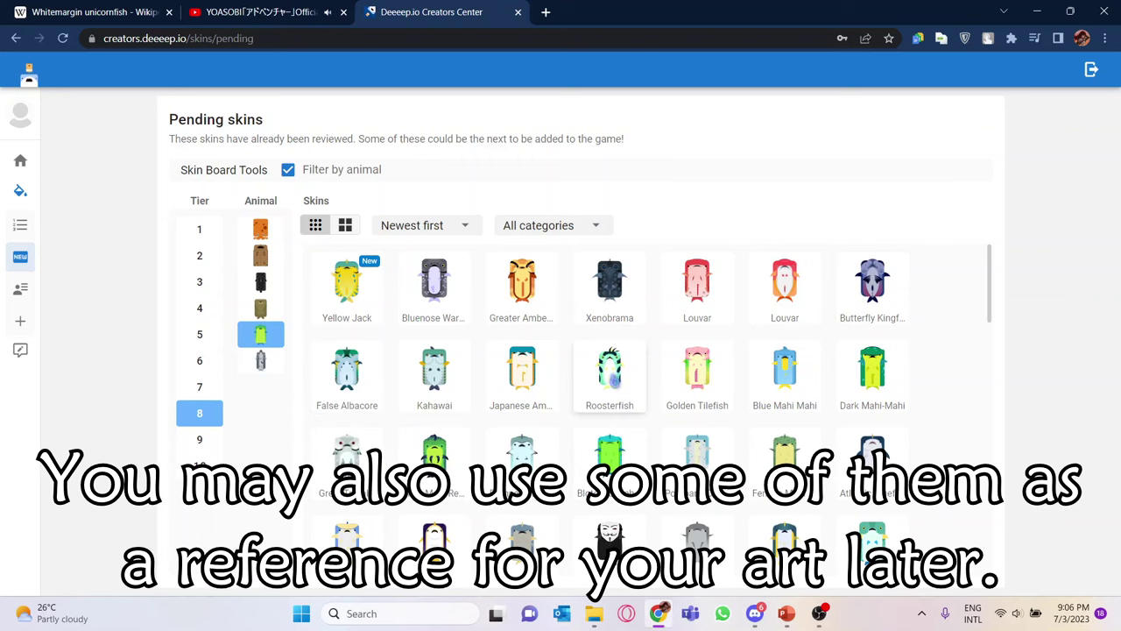
scroll(633, 396, "down", 1)
scroll(613, 367, "down", 1)
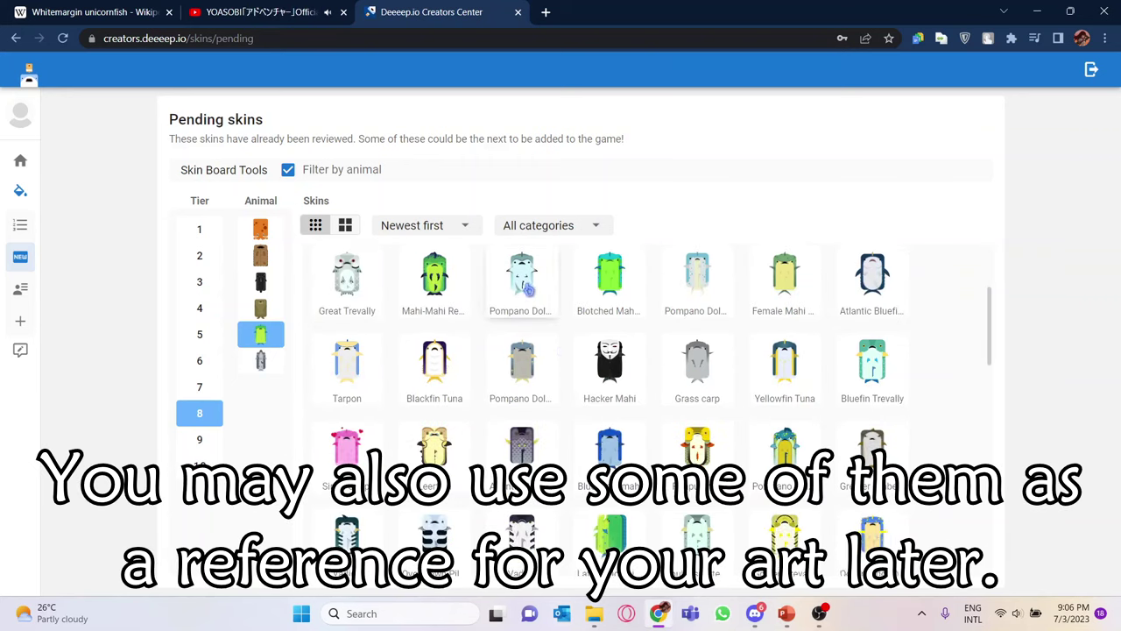
scroll(529, 290, "down", 3)
scroll(578, 368, "up", 5)
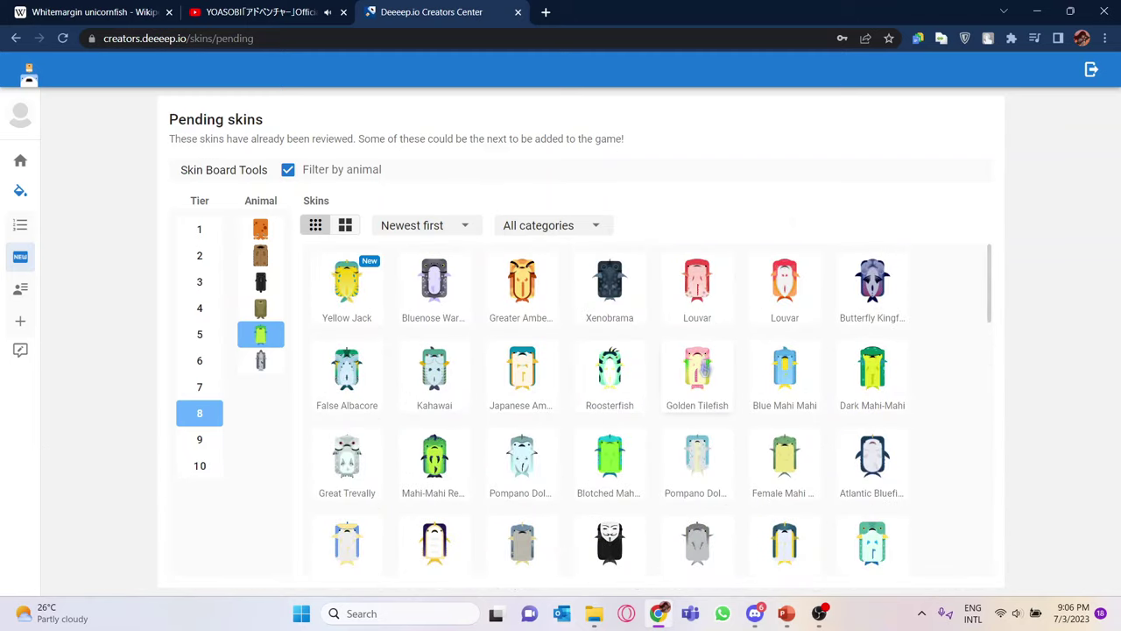
Step: Search the web for 'whitemargin unicornfish' in a new tab
key("ctrl+t")
type("whitemargin un")
key("Return")
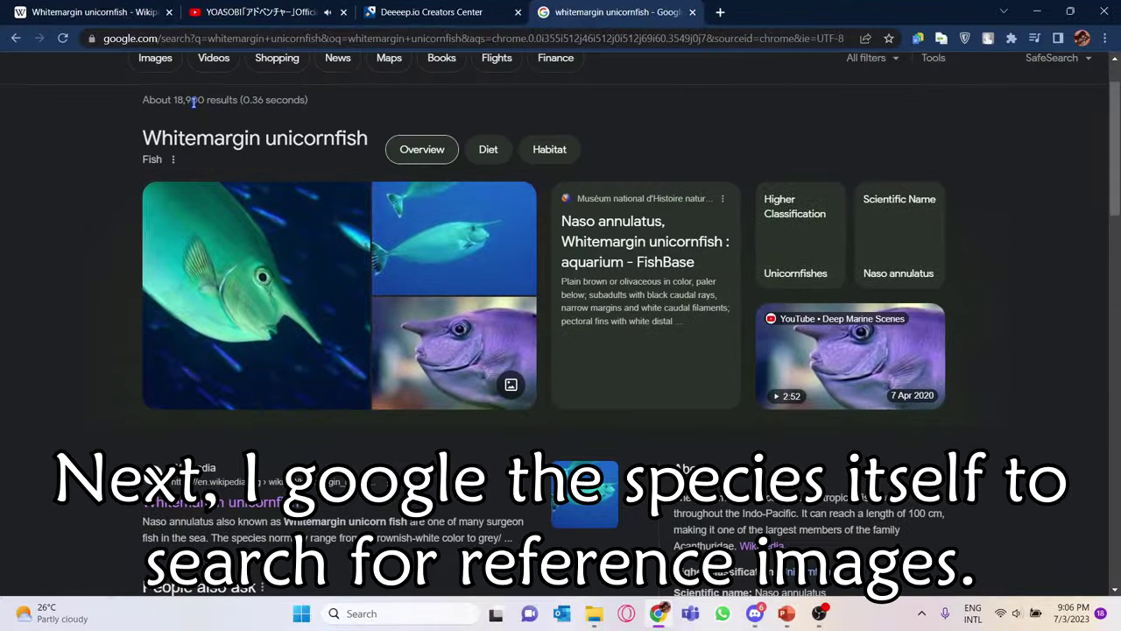
Step: Switch to image results and preview the Aquatic Community unicornfish photo
left_click(447, 276)
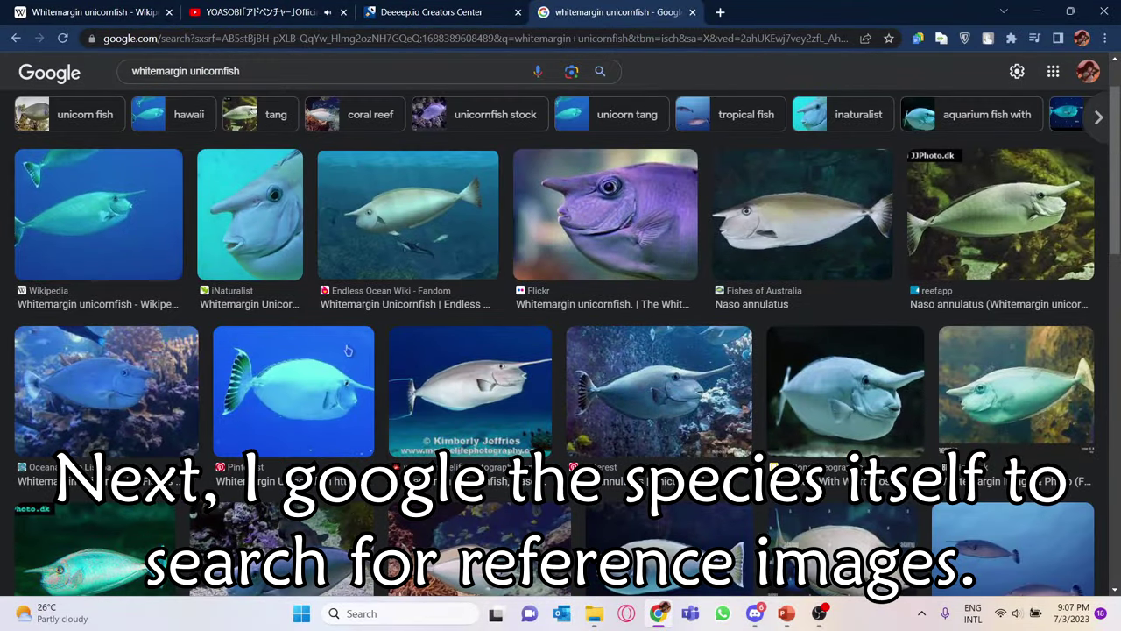
scroll(561, 350, "down", 3)
left_click(95, 342)
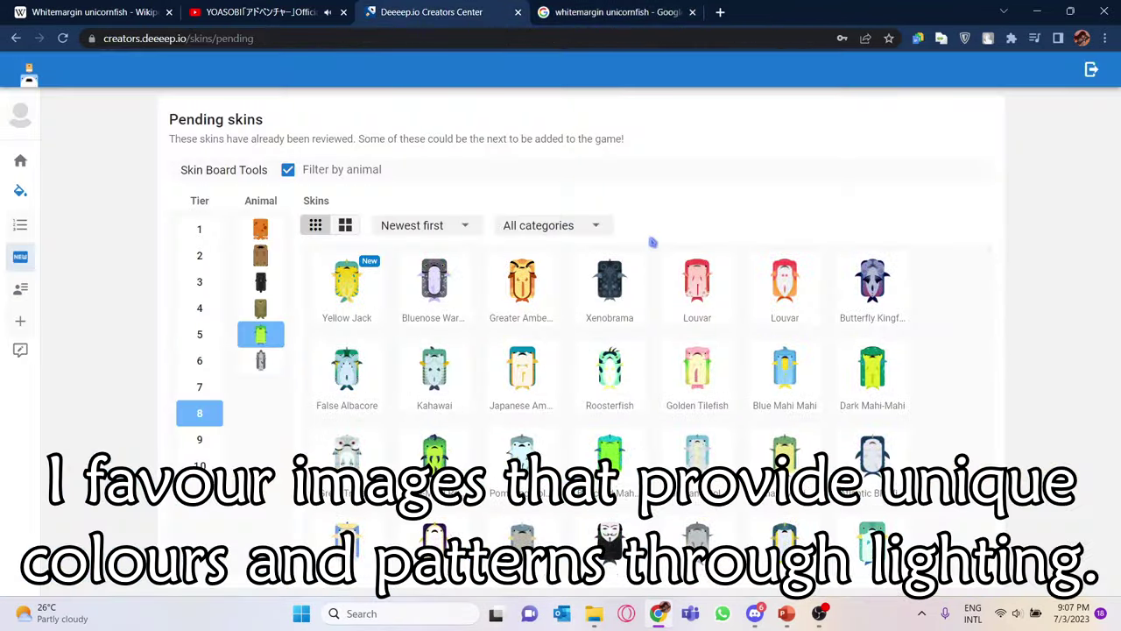
left_click(607, 12)
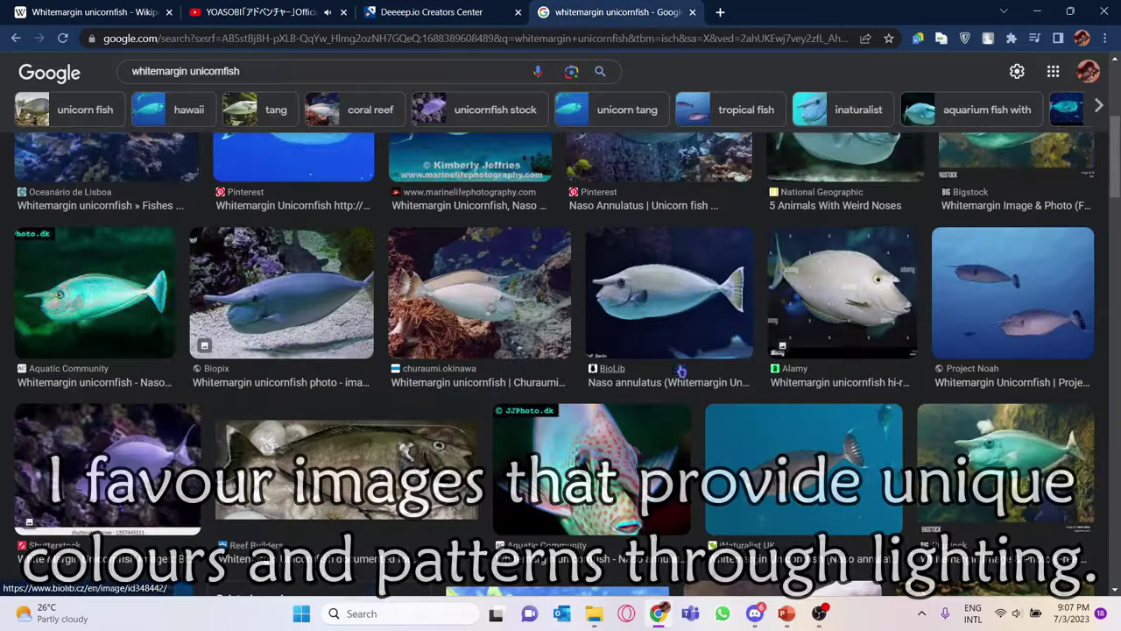
Step: Preview the Pinterest Naso annulatus and Wikipedia unicornfish photos, then return to Creators Center
scroll(596, 202, "down", 5)
scroll(596, 267, "down", 3)
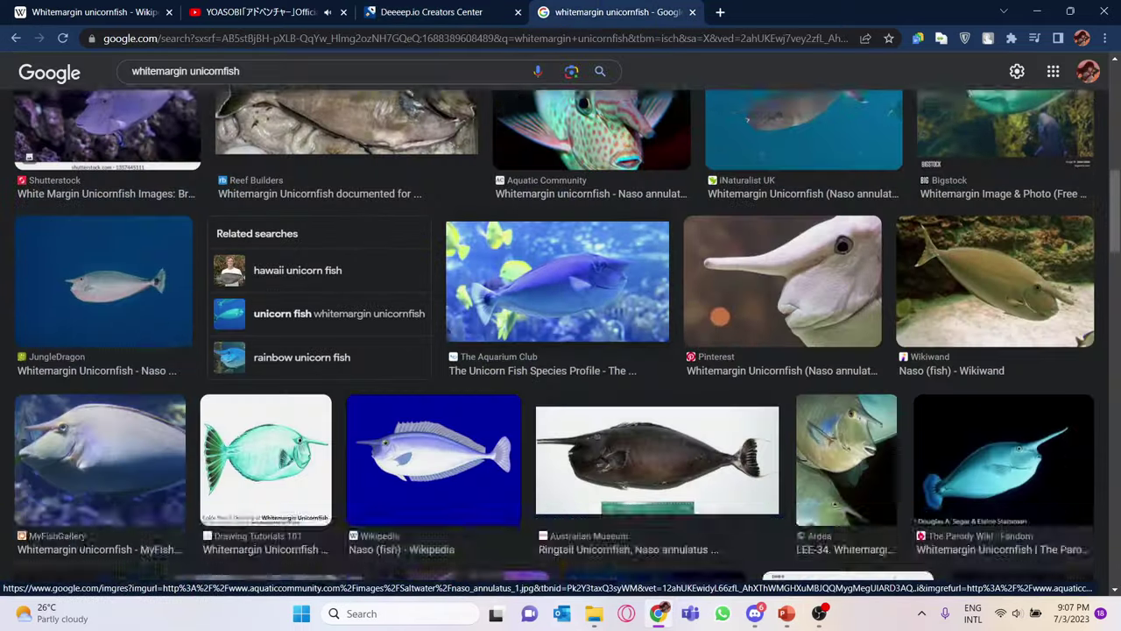
scroll(597, 267, "up", 6)
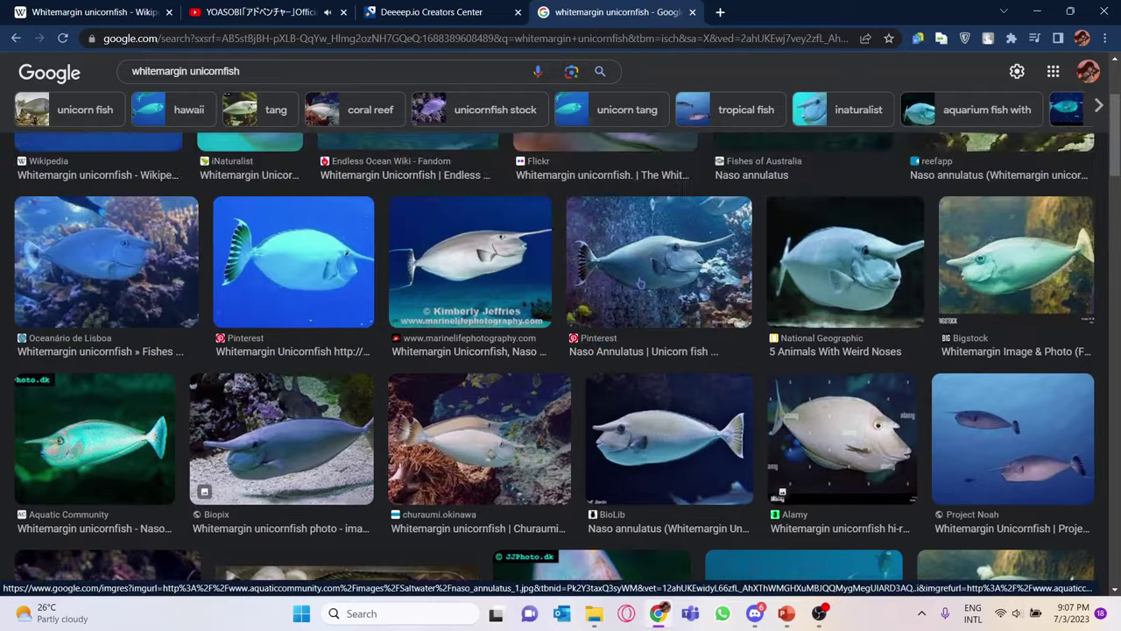
left_click(619, 323)
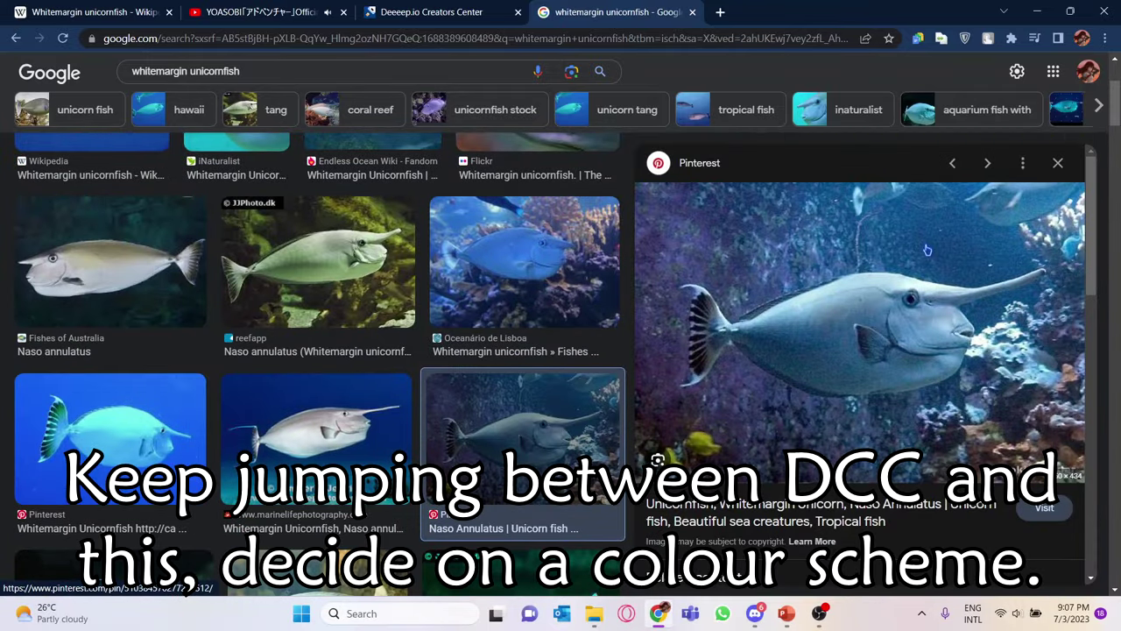
left_click(1059, 162)
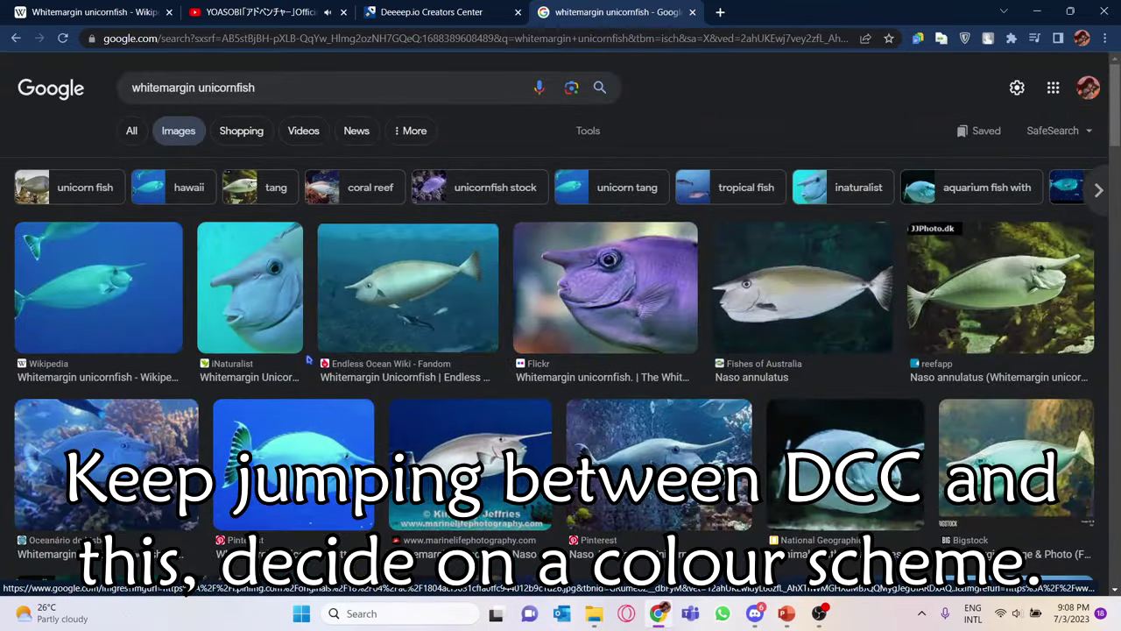
left_click(84, 298)
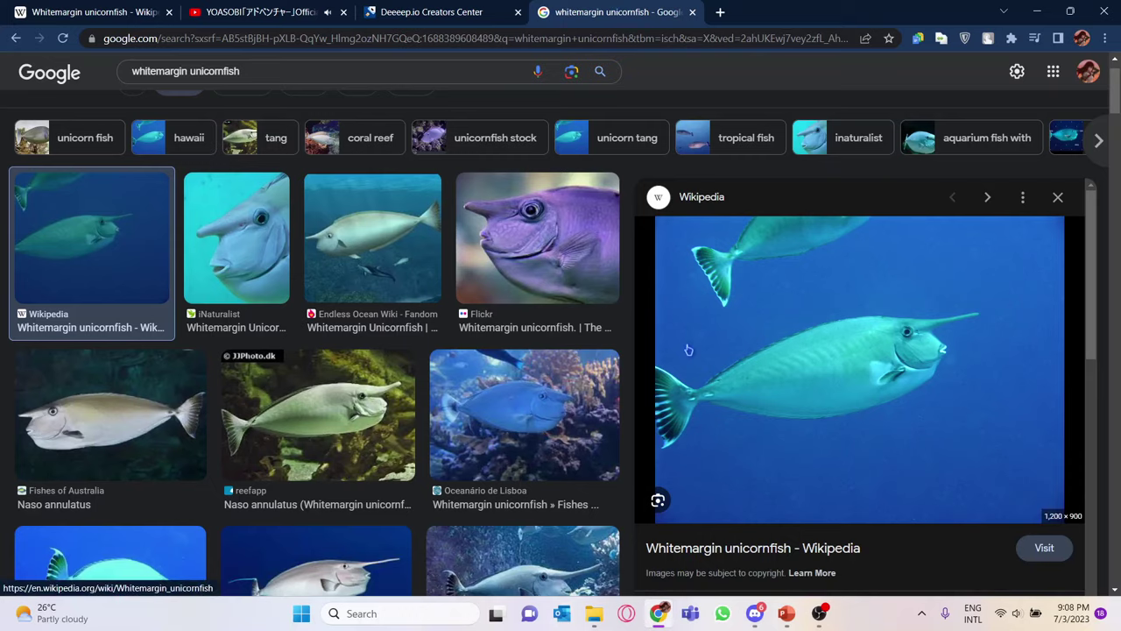
left_click(447, 14)
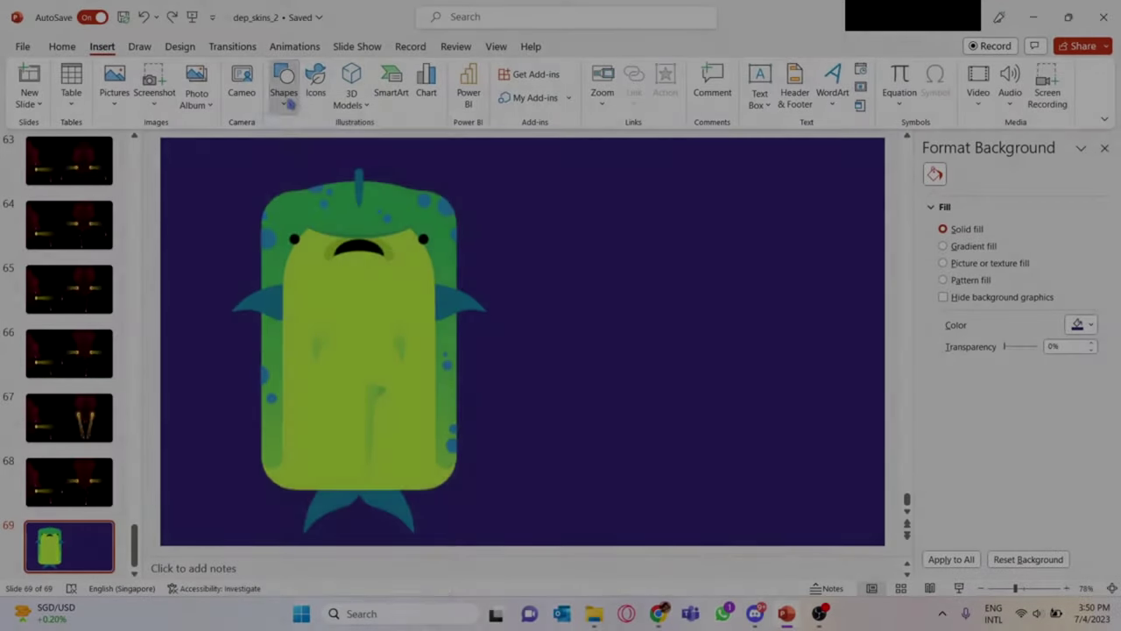
Step: Draw a rounded rectangle over the mahi-mahi's body
left_click(289, 98)
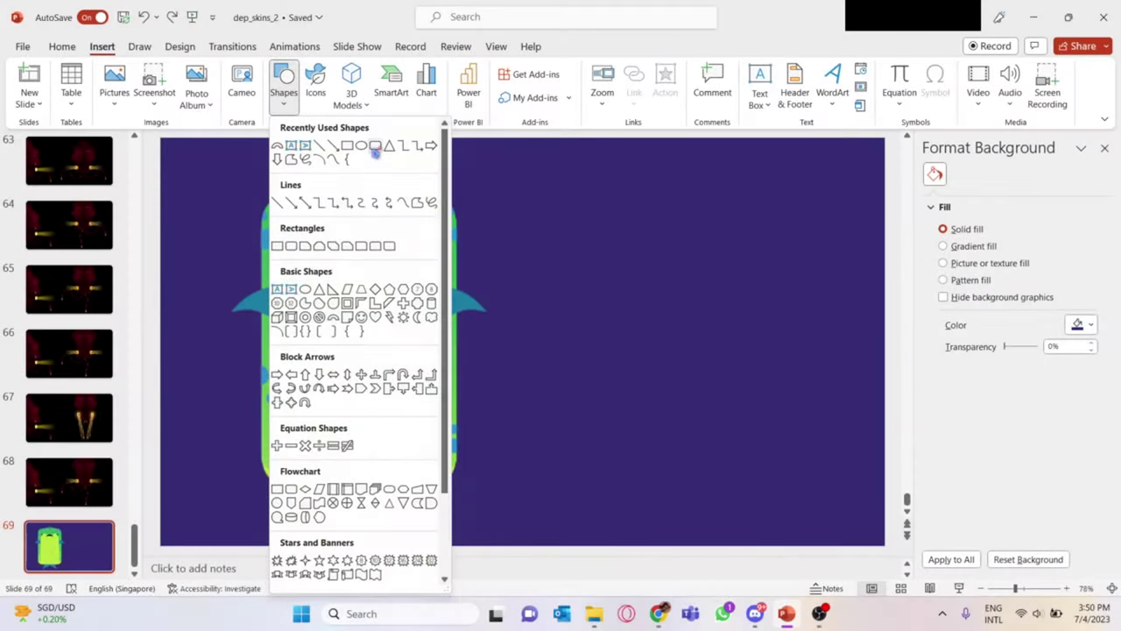
left_click(376, 146)
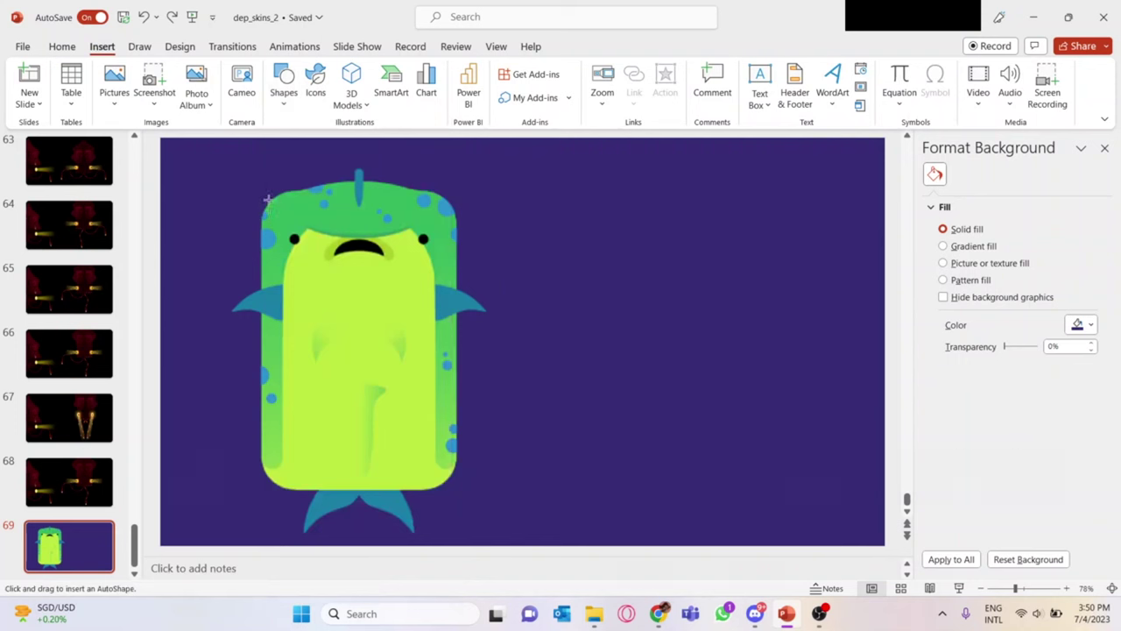
left_click_drag(261, 191, 452, 470)
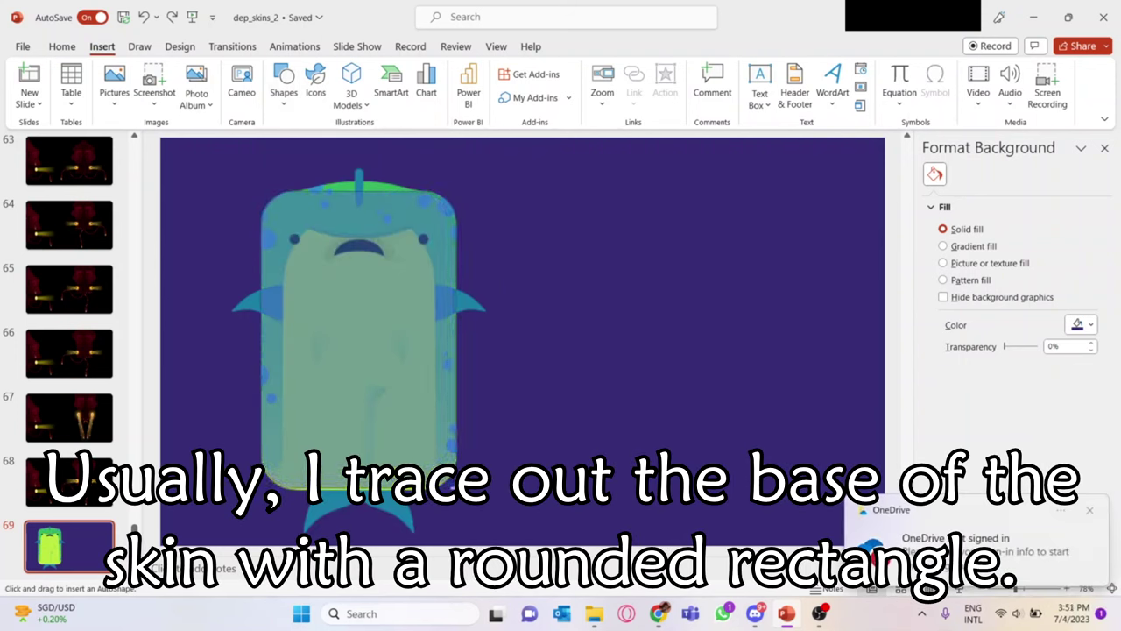
left_click_drag(452, 483, 454, 490)
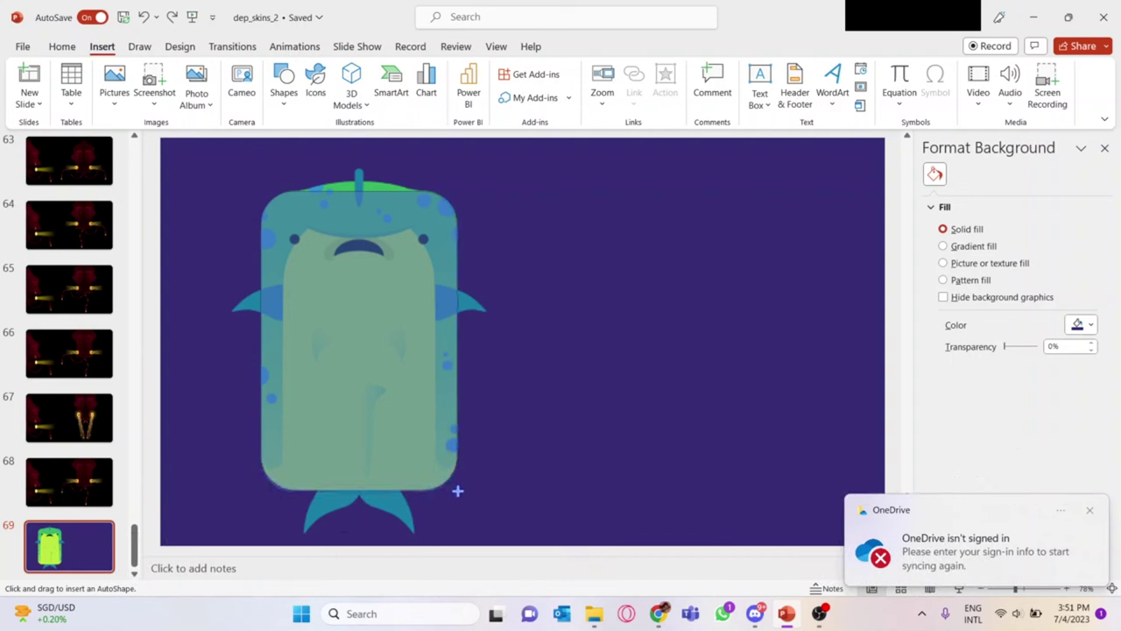
left_click_drag(457, 490, 458, 491)
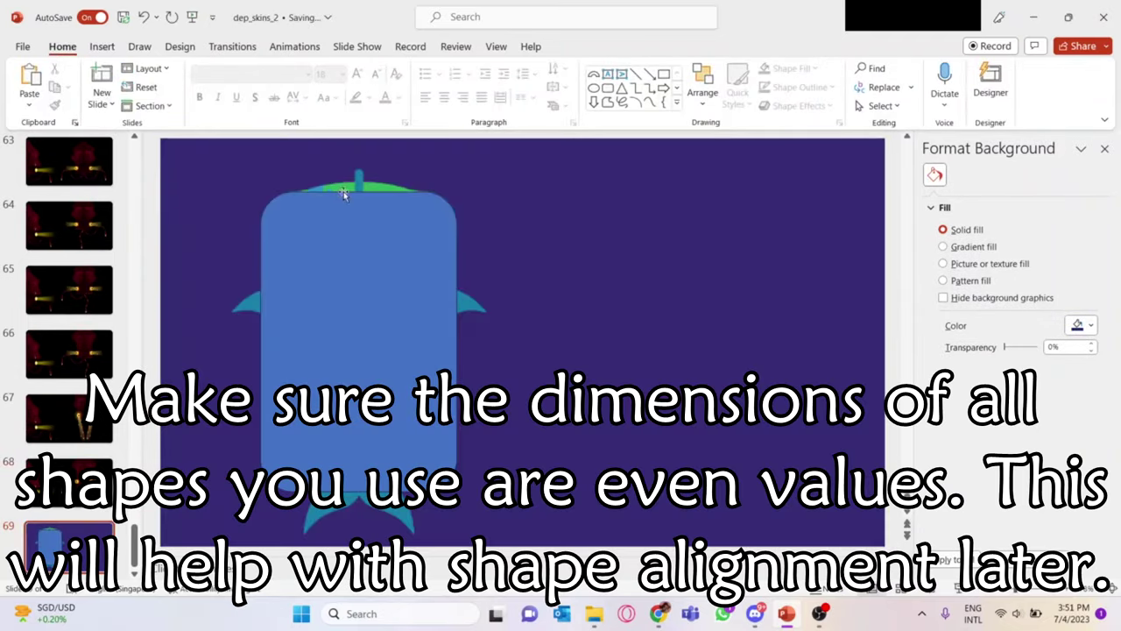
Step: Adjust the rounded rectangle's edges to fit the body outline
left_click(344, 191)
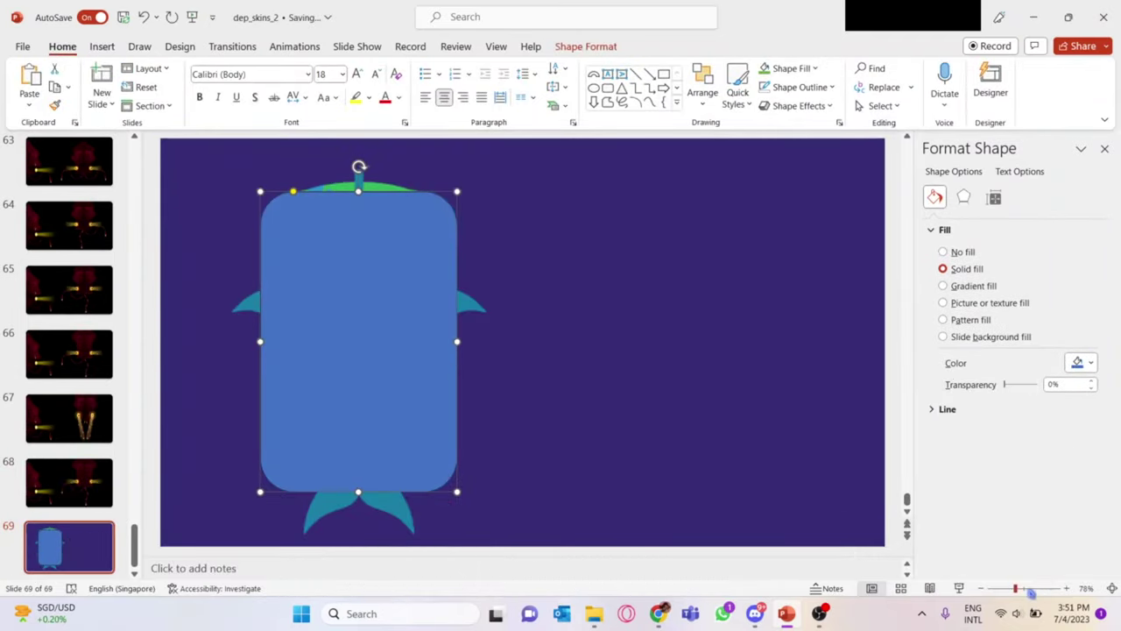
scroll(625, 388, "up", 5)
scroll(595, 249, "up", 2)
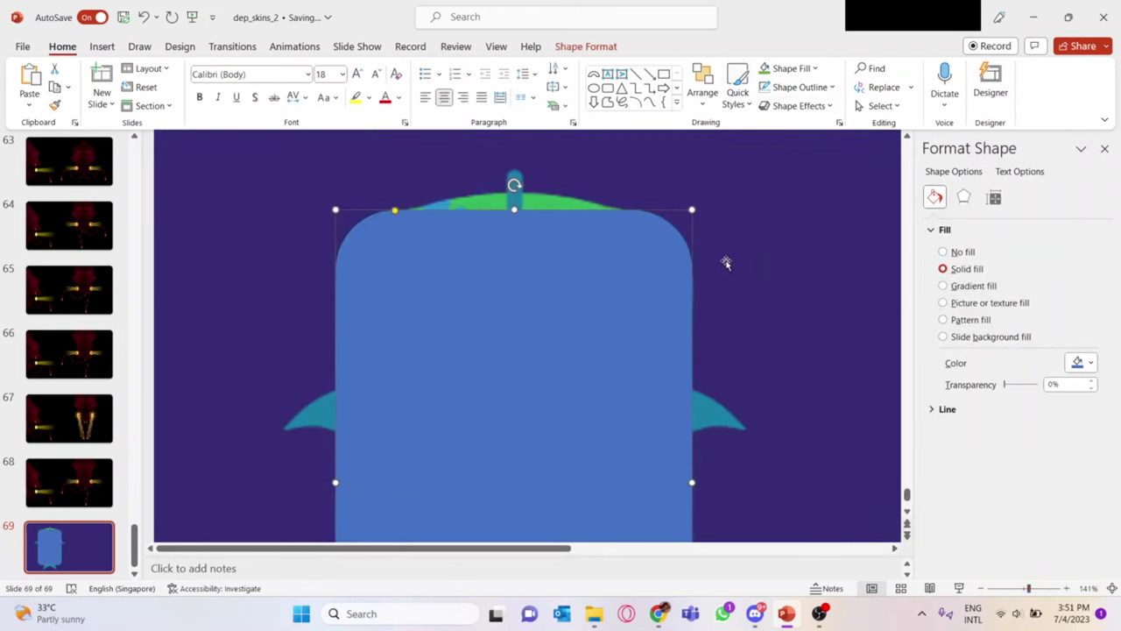
left_click(239, 302)
left_click(394, 421)
scroll(338, 413, "down", 1)
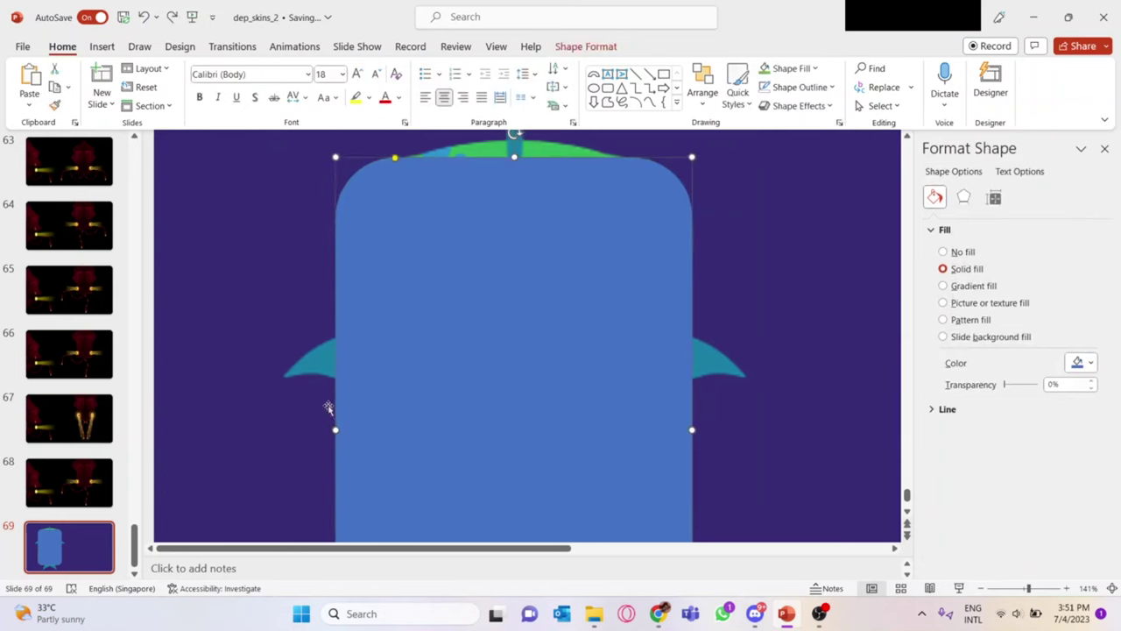
left_click_drag(337, 431, 354, 435)
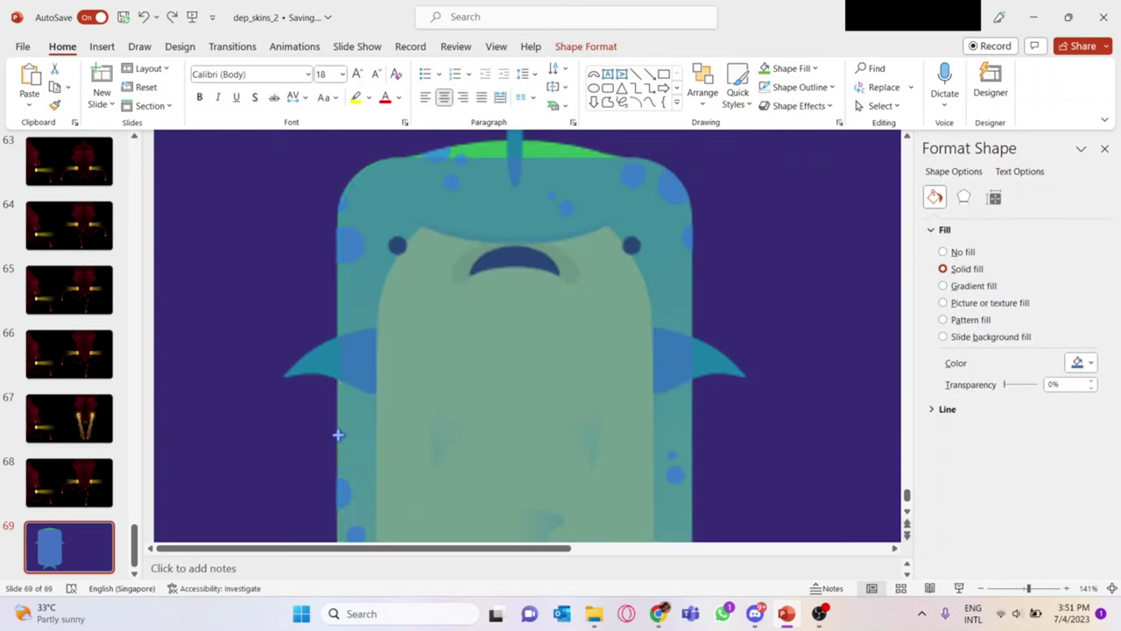
left_click_drag(337, 435, 335, 430)
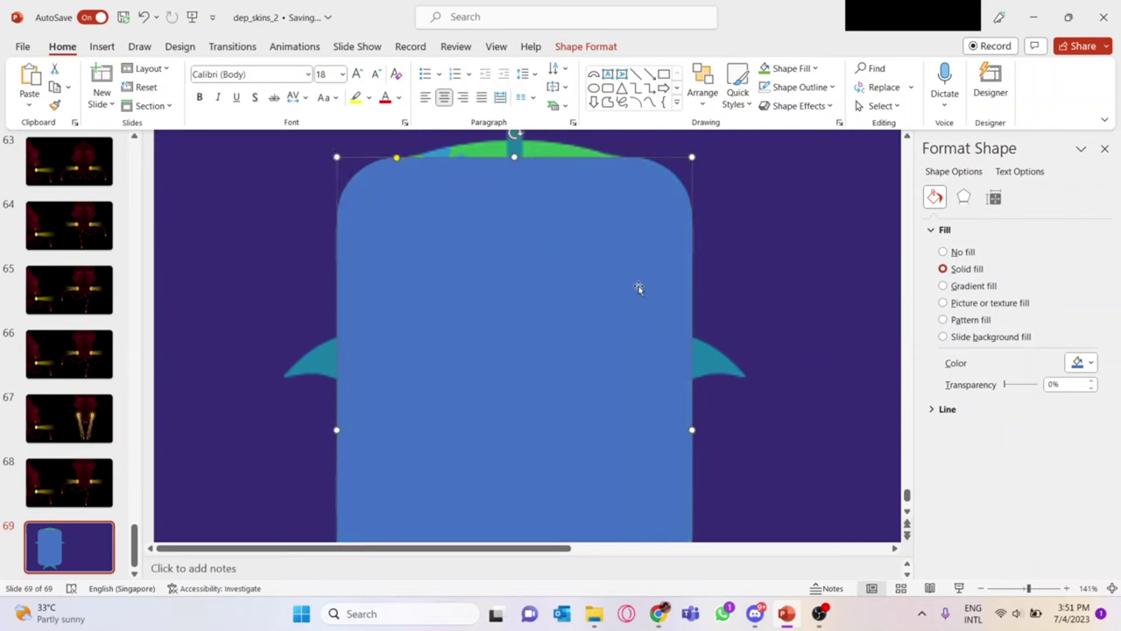
scroll(768, 243, "down", 2)
left_click_drag(513, 526, 515, 438)
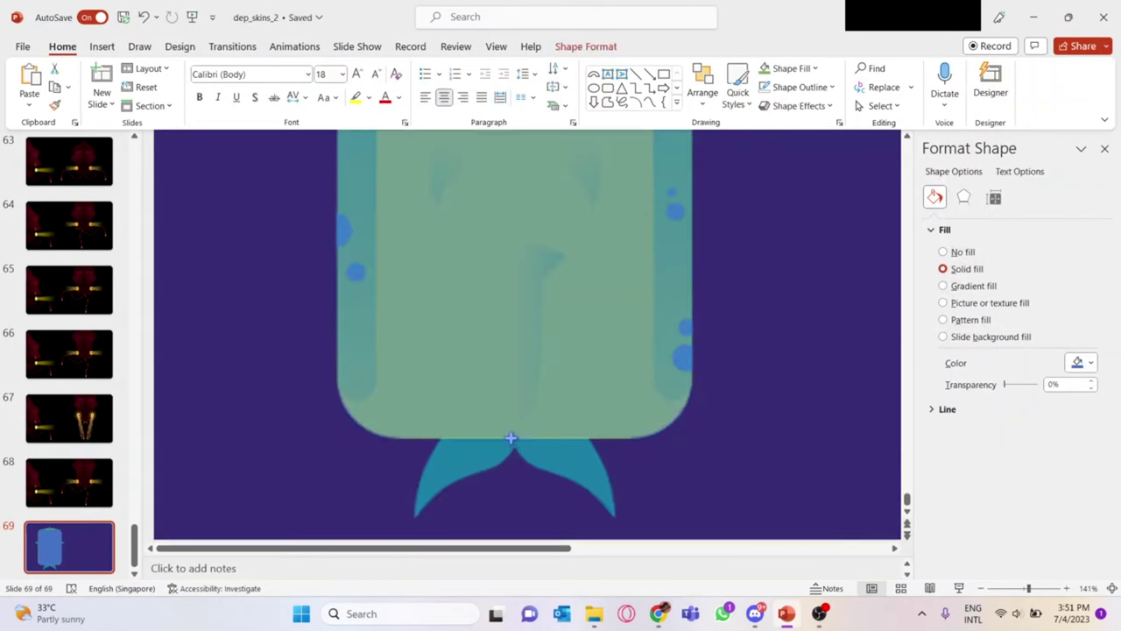
Step: Edit the rectangle's width and fill it lavender
left_click(614, 48)
triple_click(922, 97)
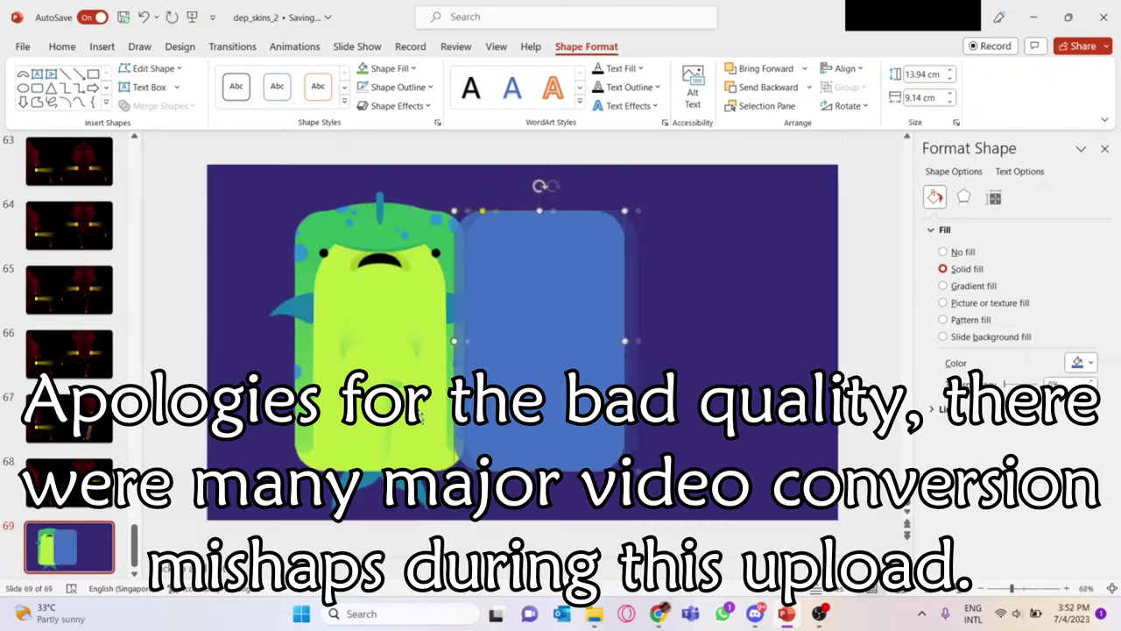
scroll(311, 158, "up", 2)
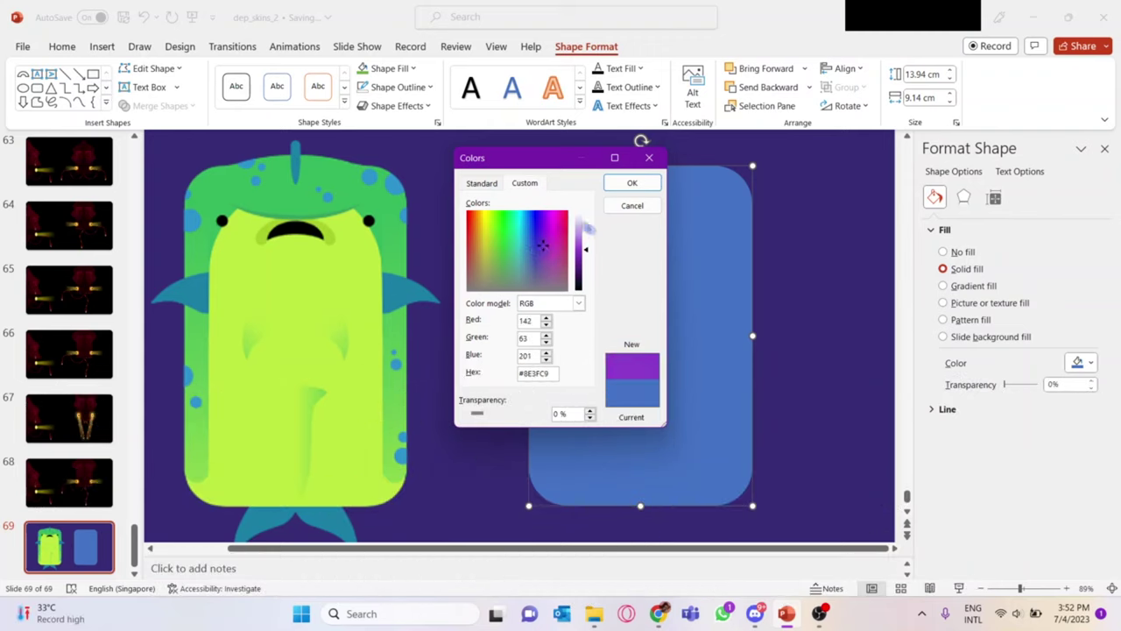
left_click(631, 182)
left_click(764, 171)
left_click(658, 613)
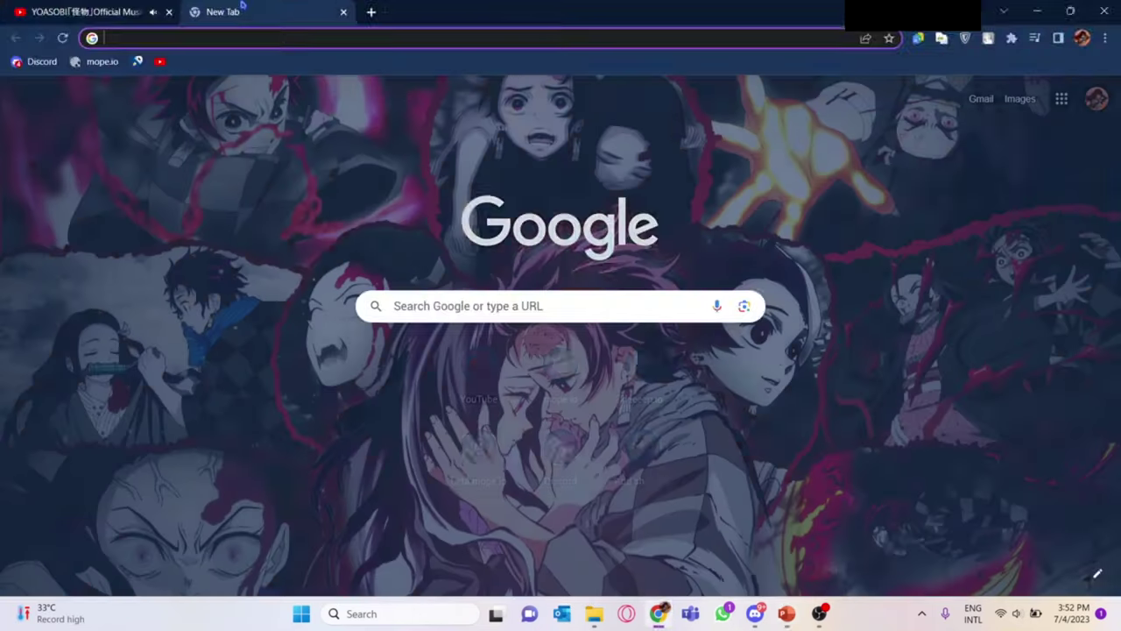
Step: Rerun the whitemargin unicornfish search as images and open the Wikipedia thumbnail
type("wh")
left_click(175, 93)
left_click(170, 138)
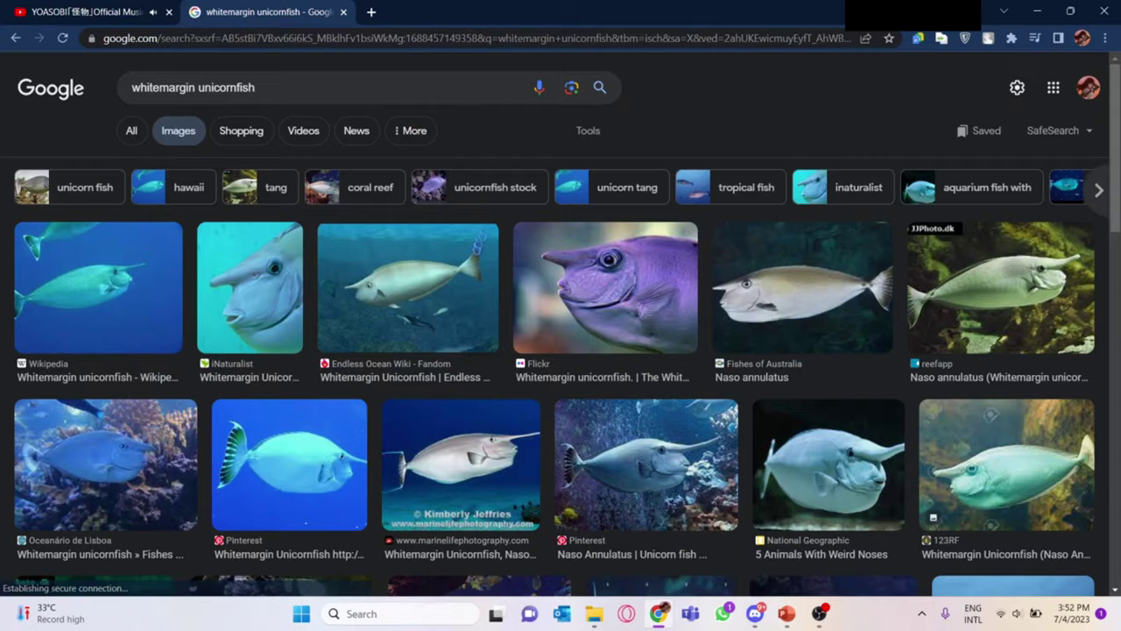
left_click(71, 306)
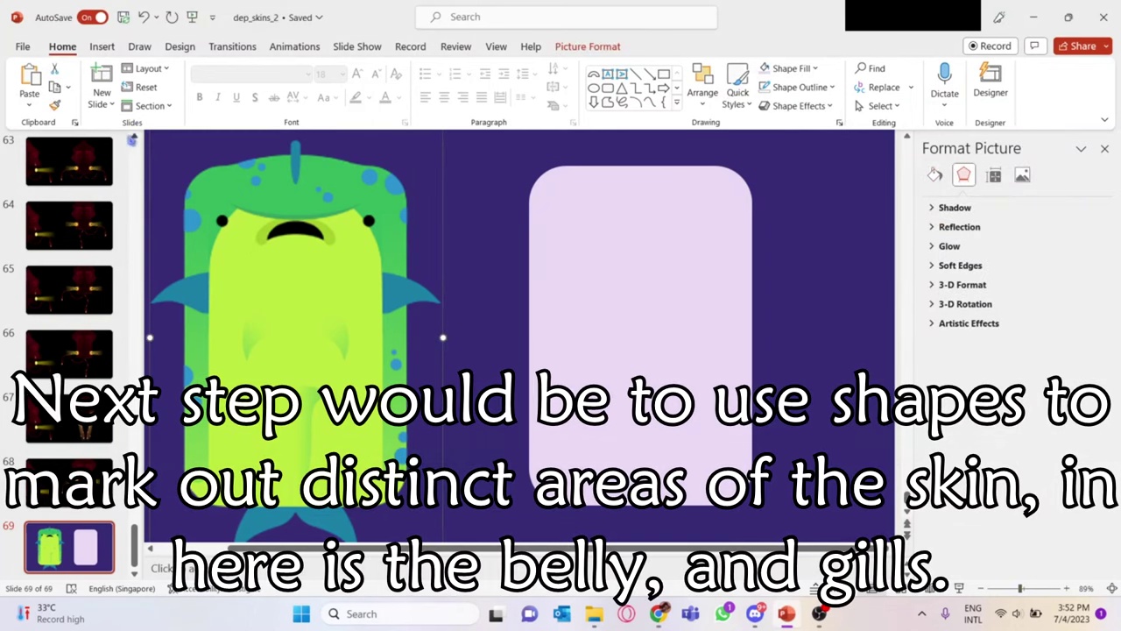
Step: Draw a rounded belly shape over the lavender body
left_click(102, 46)
left_click(283, 92)
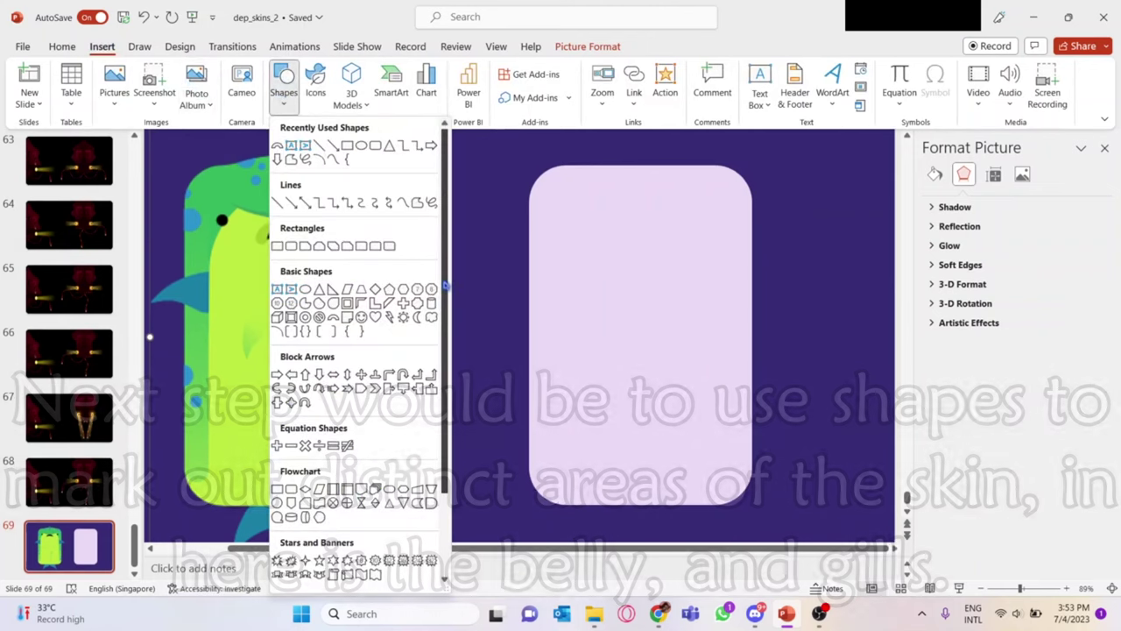
left_click(291, 246)
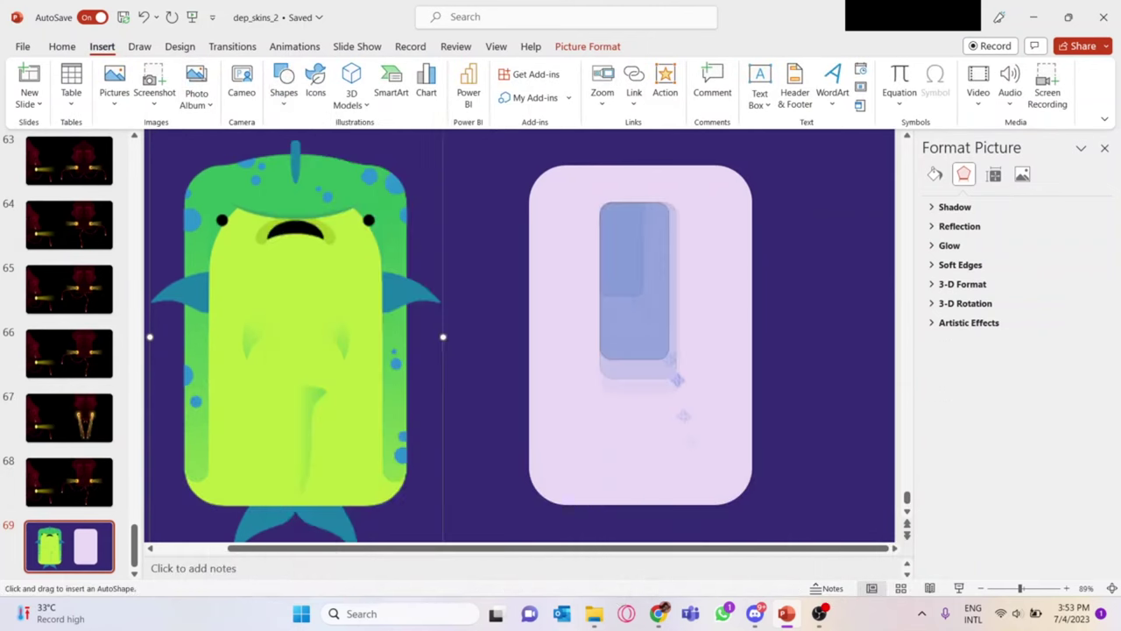
left_click_drag(599, 202, 763, 506)
mouse_move(653, 327)
left_mouse_down()
mouse_move(306, 335)
mouse_move(651, 306)
left_mouse_up()
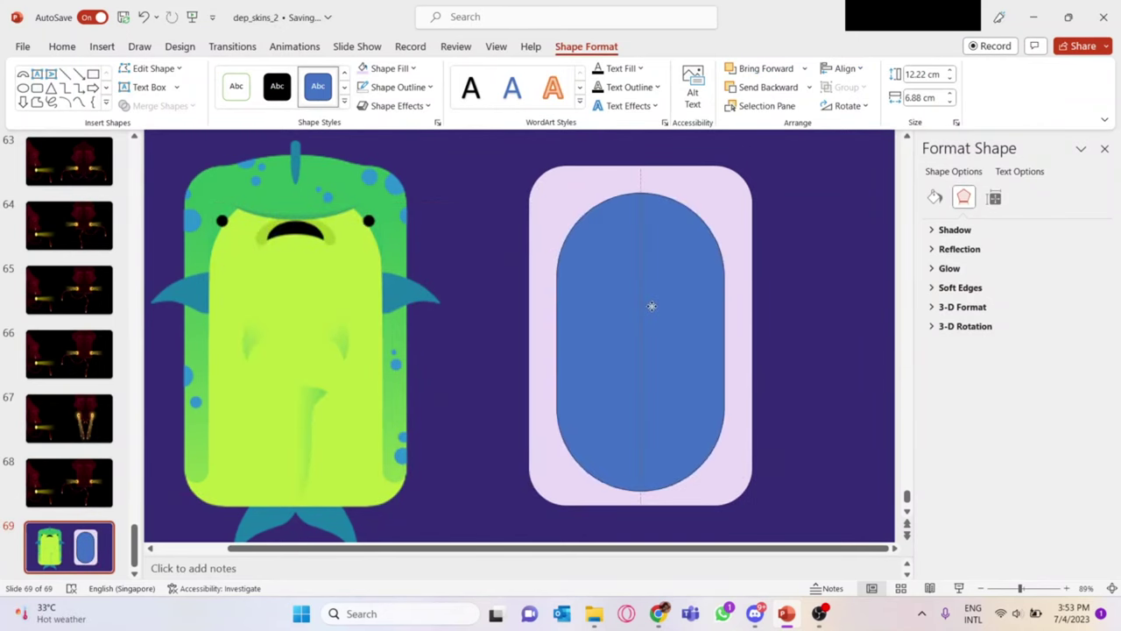
Step: Fill the belly shape lilac
scroll(711, 313, "up", 10, "ctrl")
scroll(511, 245, "up", 3)
scroll(769, 260, "up", 3)
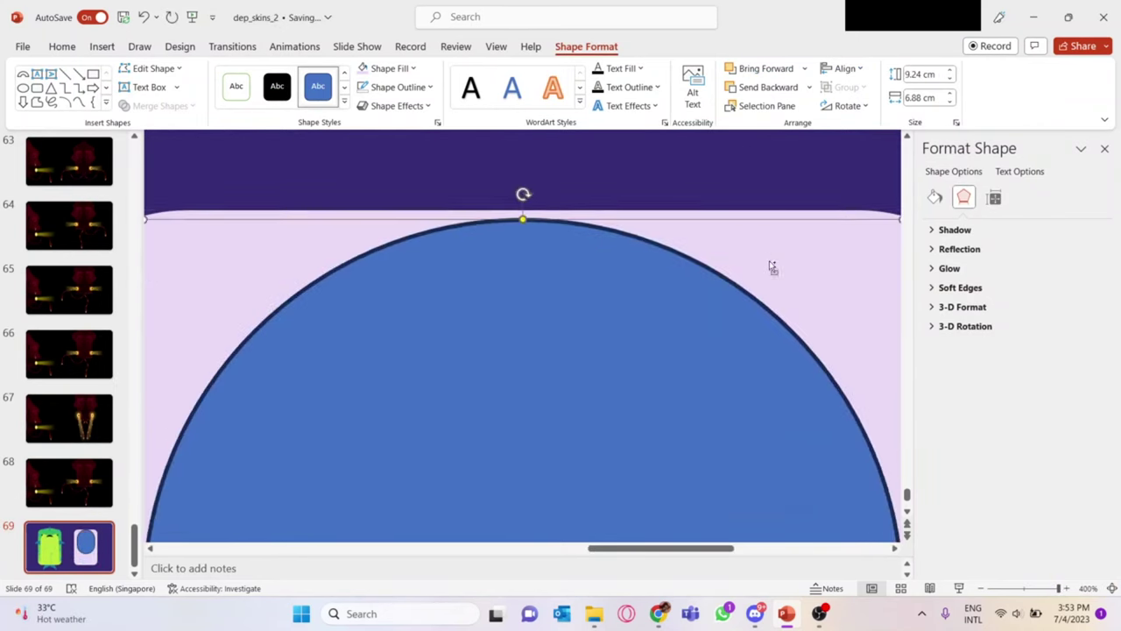
scroll(485, 323, "down", 4, "ctrl")
scroll(484, 322, "down", 6, "ctrl")
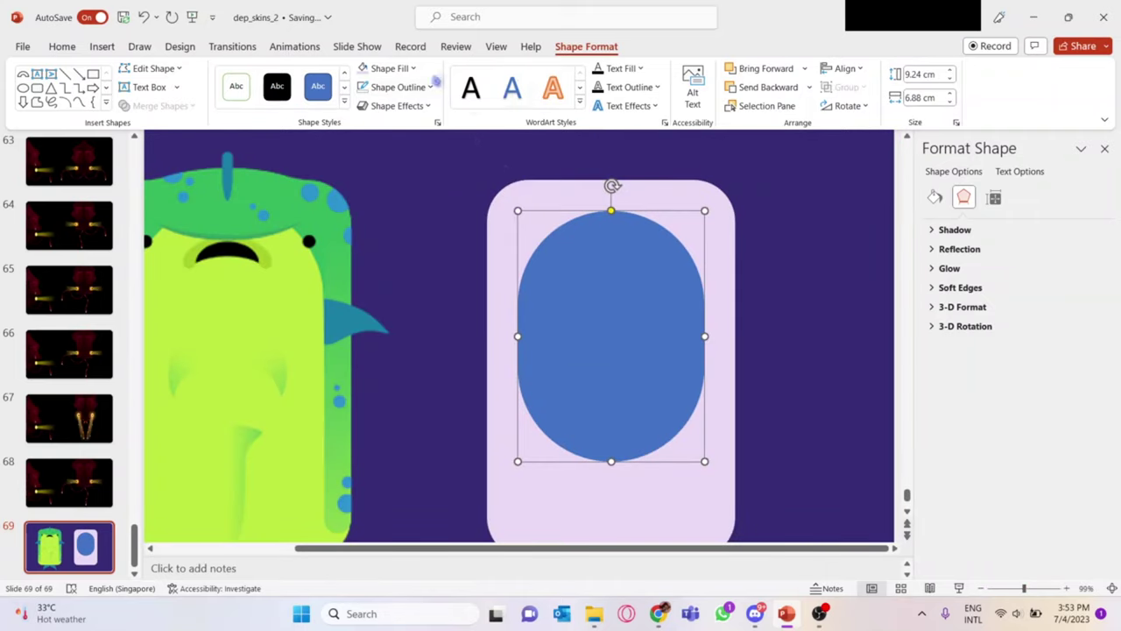
left_click(394, 70)
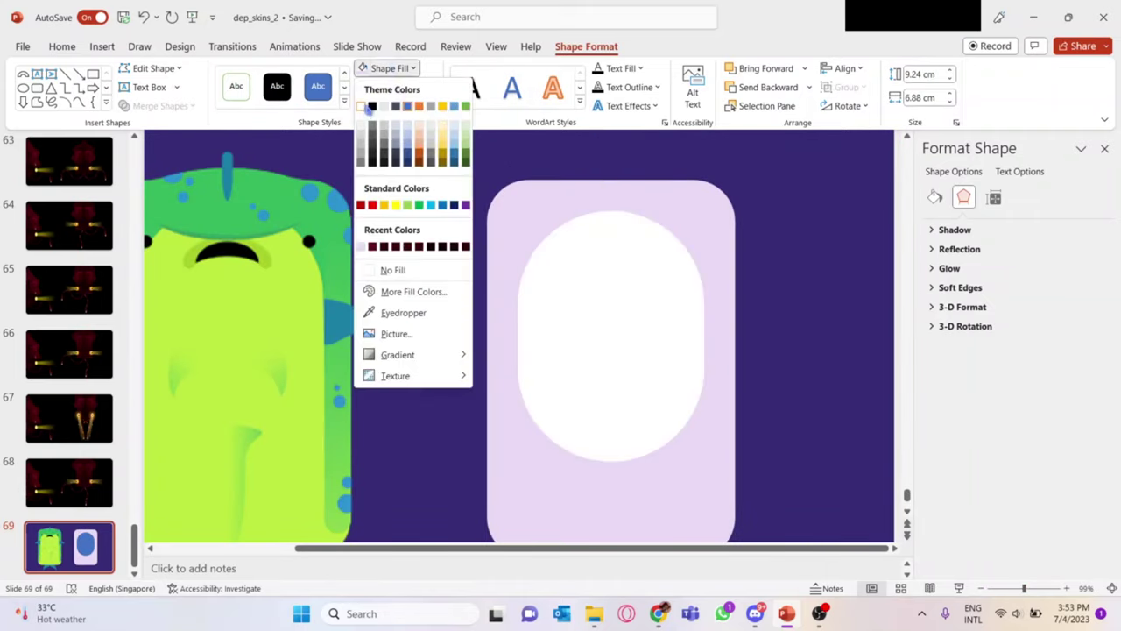
left_click(414, 292)
left_click(633, 183)
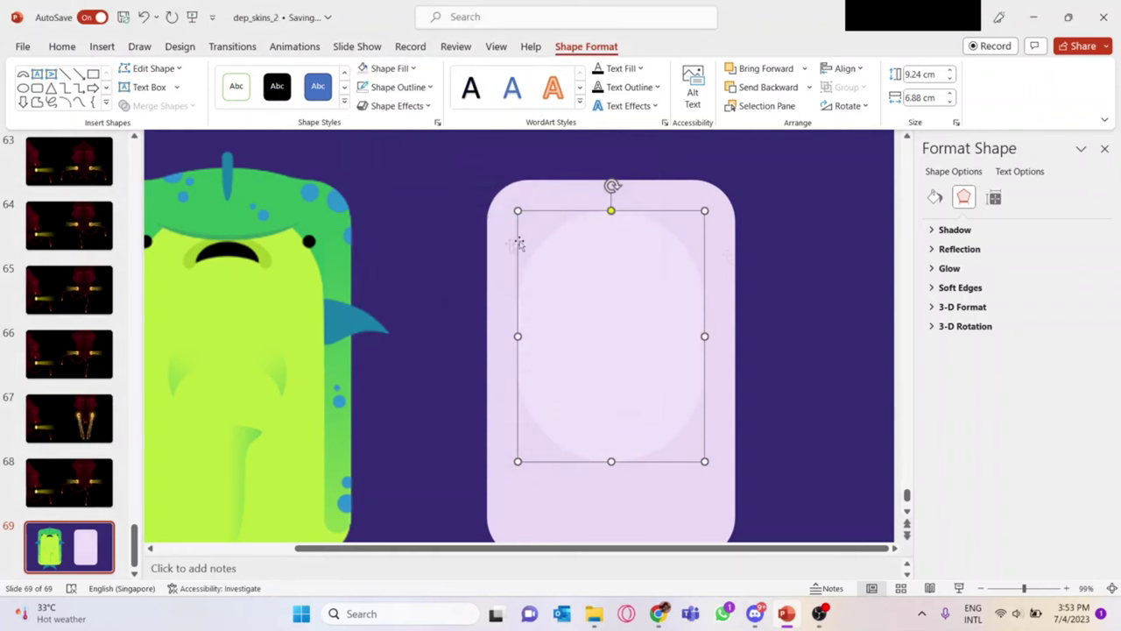
Step: Give the body rectangle a pale #EADBF5 lilac gradient fill
left_click(935, 197)
left_click(942, 285)
left_click(1040, 444)
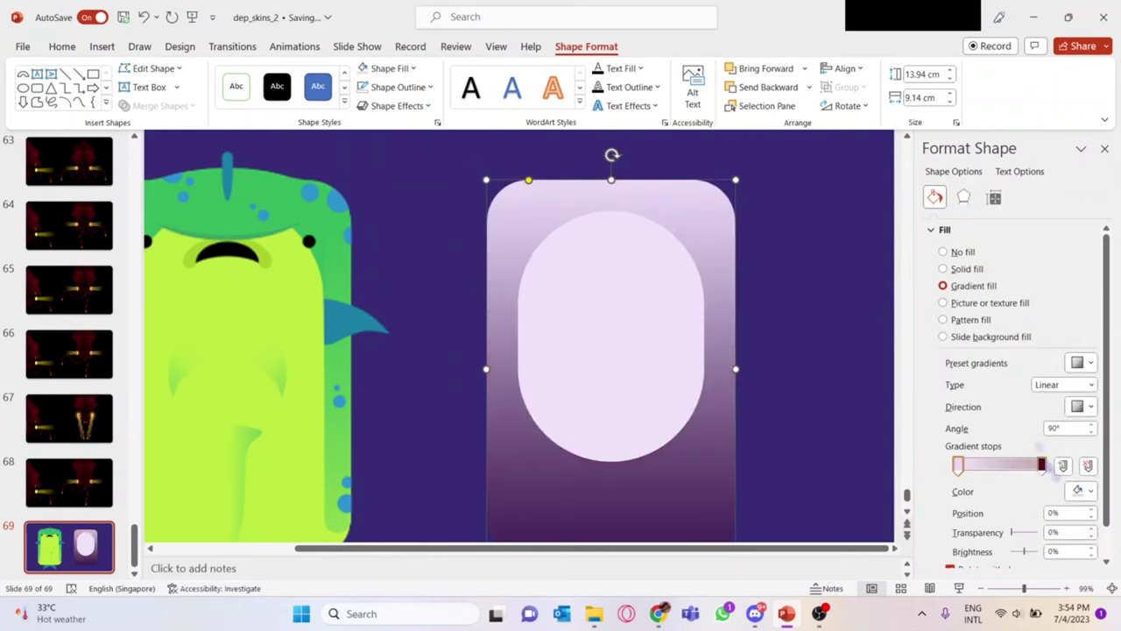
left_click(958, 465)
left_click(1078, 492)
left_click(1033, 458)
left_click(634, 182)
left_click(1077, 491)
left_click(1034, 458)
left_click(625, 186)
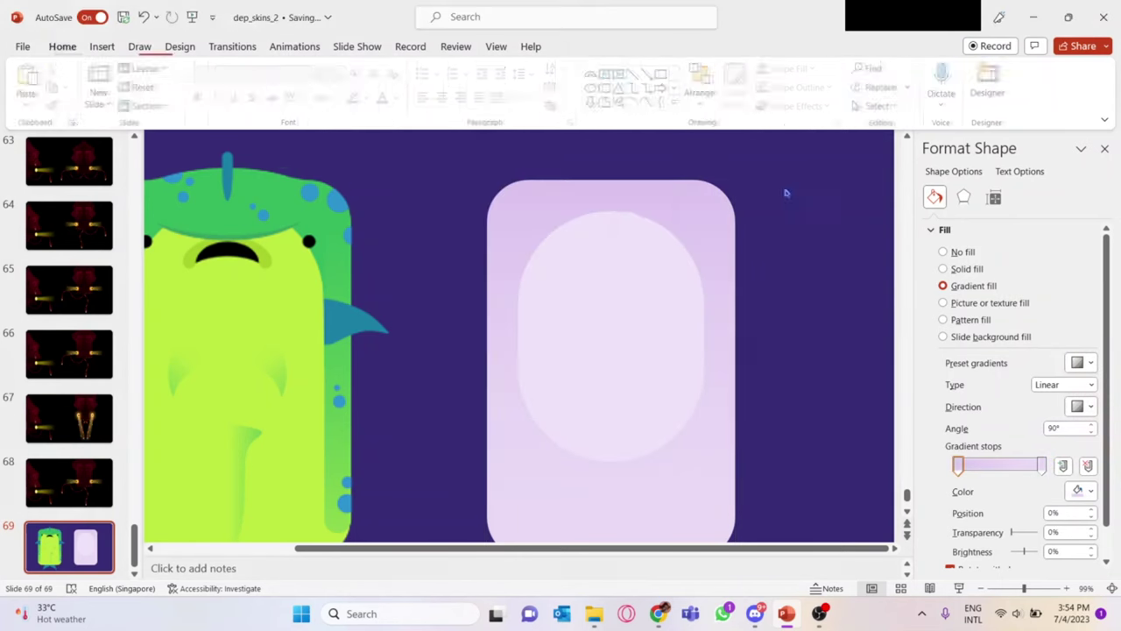
Step: Move the inner belly shape further down the body
left_click(623, 219)
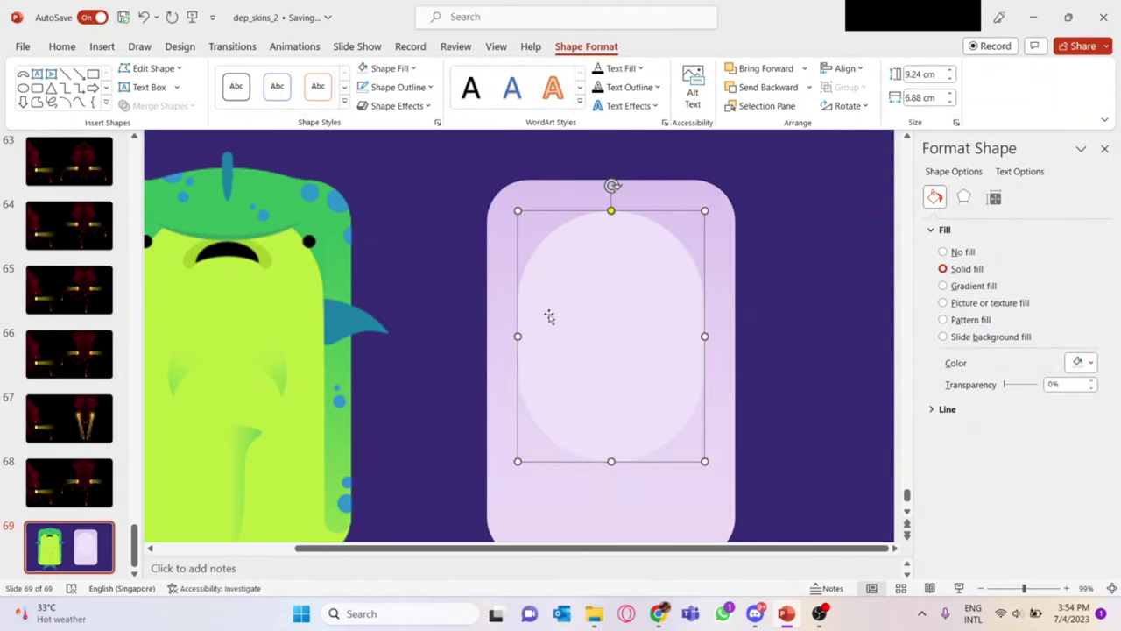
scroll(574, 233, "down", 2)
left_click_drag(599, 241, 666, 343)
scroll(691, 304, "up", 5)
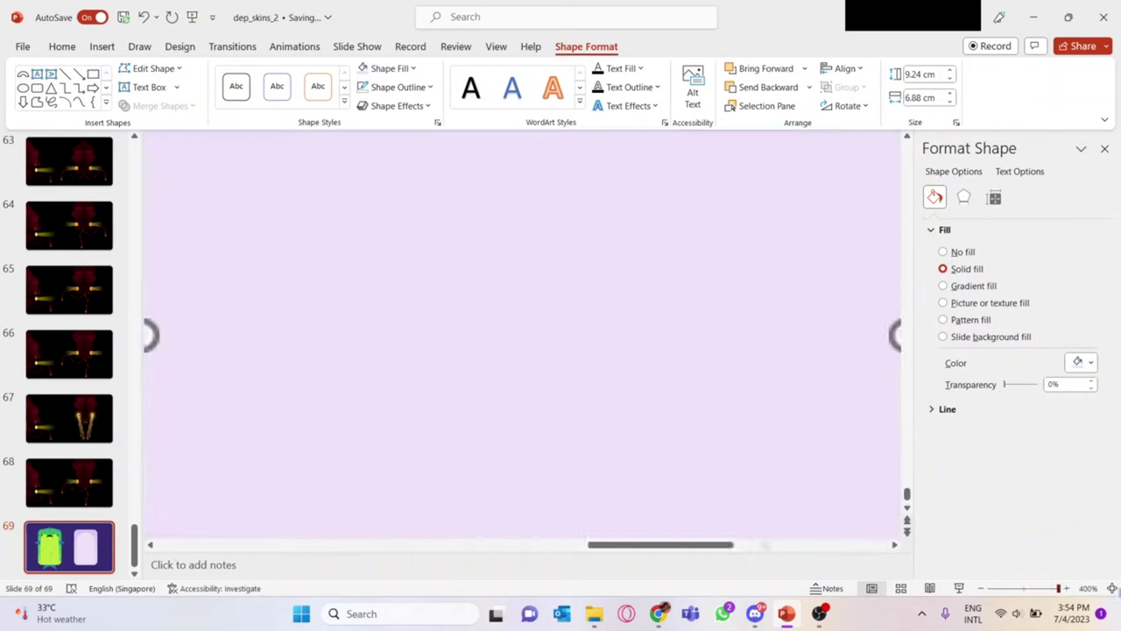
scroll(466, 431, "down", 3)
left_click(460, 432)
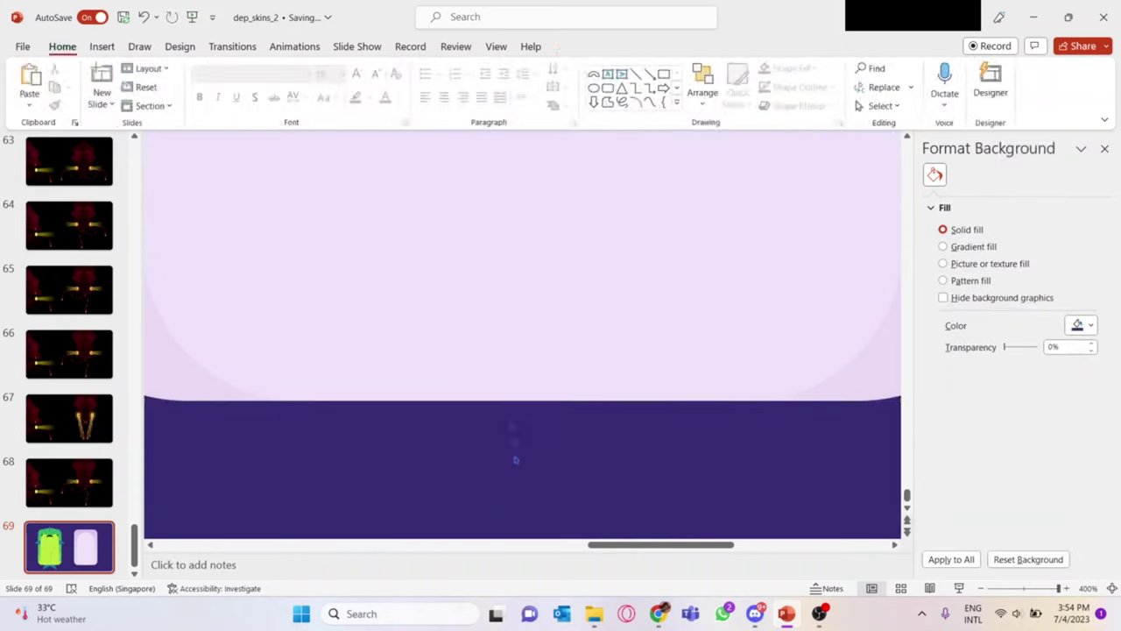
scroll(517, 458, "down", 5)
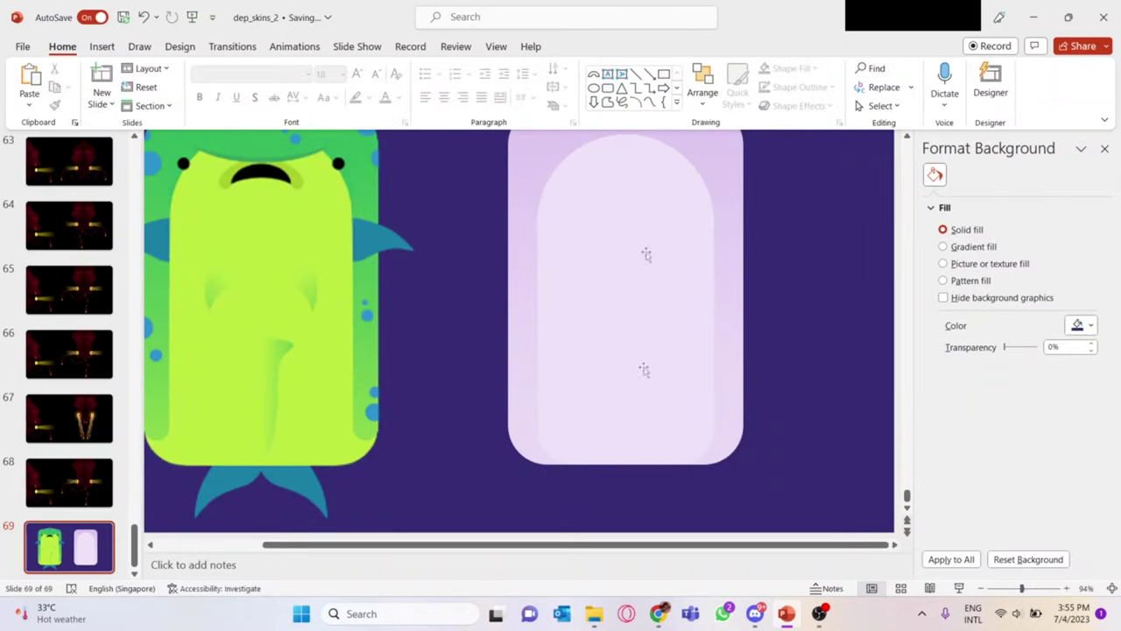
Step: Fill the pale body shape with Lavender
left_click(659, 217)
left_click(386, 68)
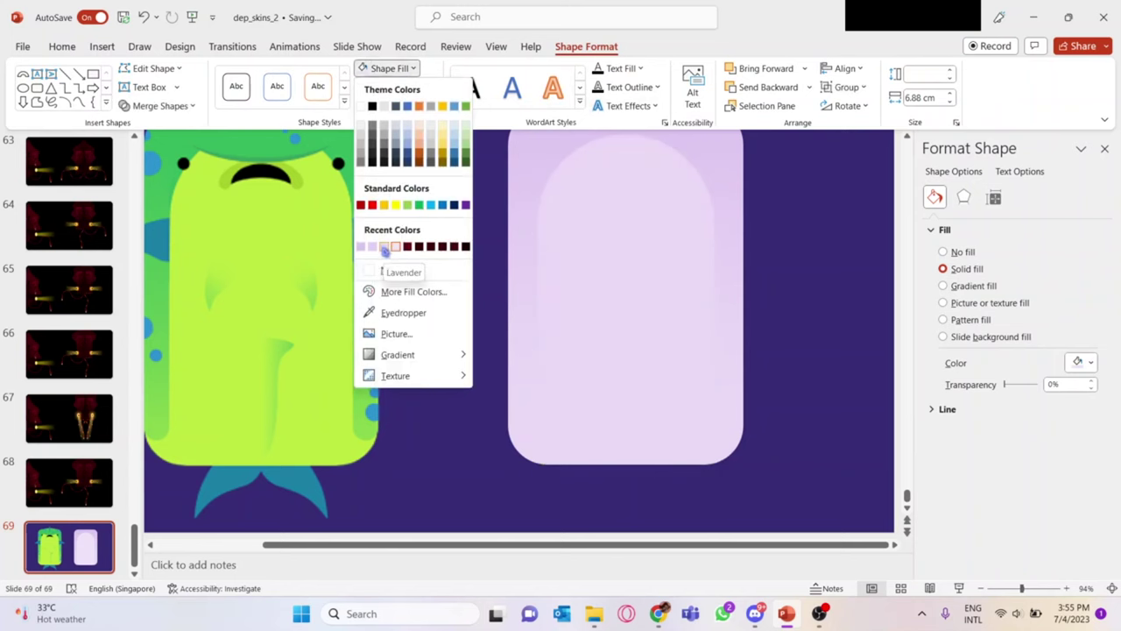
left_click(384, 250)
scroll(310, 305, "up", 5)
left_click_drag(561, 545, 467, 549)
Step: Enlarge the blue circle onto the body edge and select both circles
left_click(455, 266)
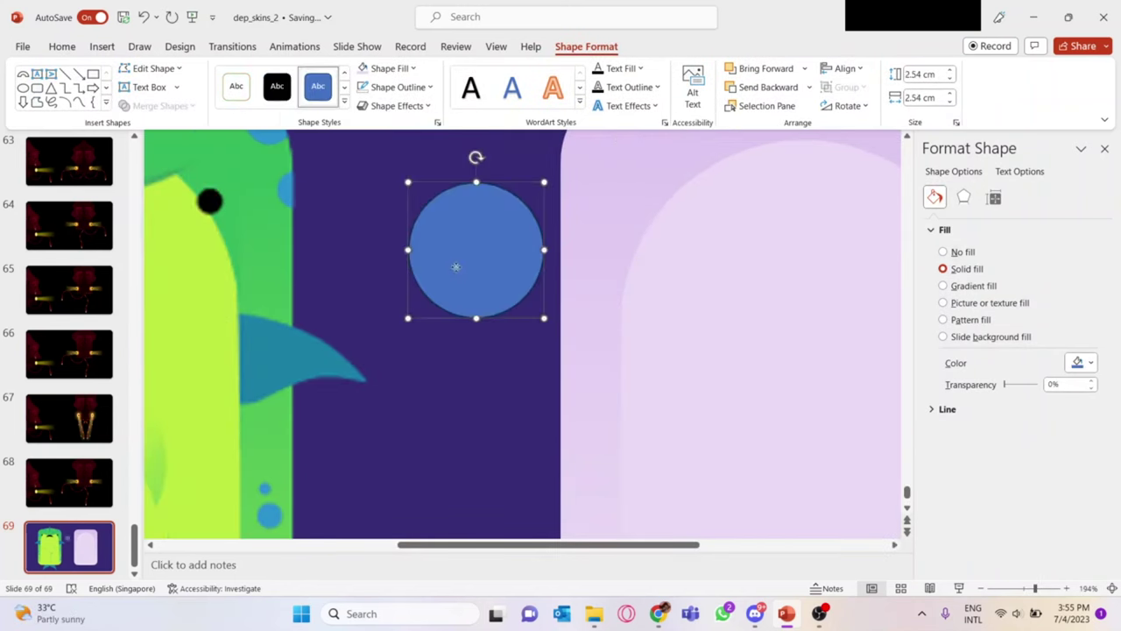
left_click_drag(543, 319, 406, 325)
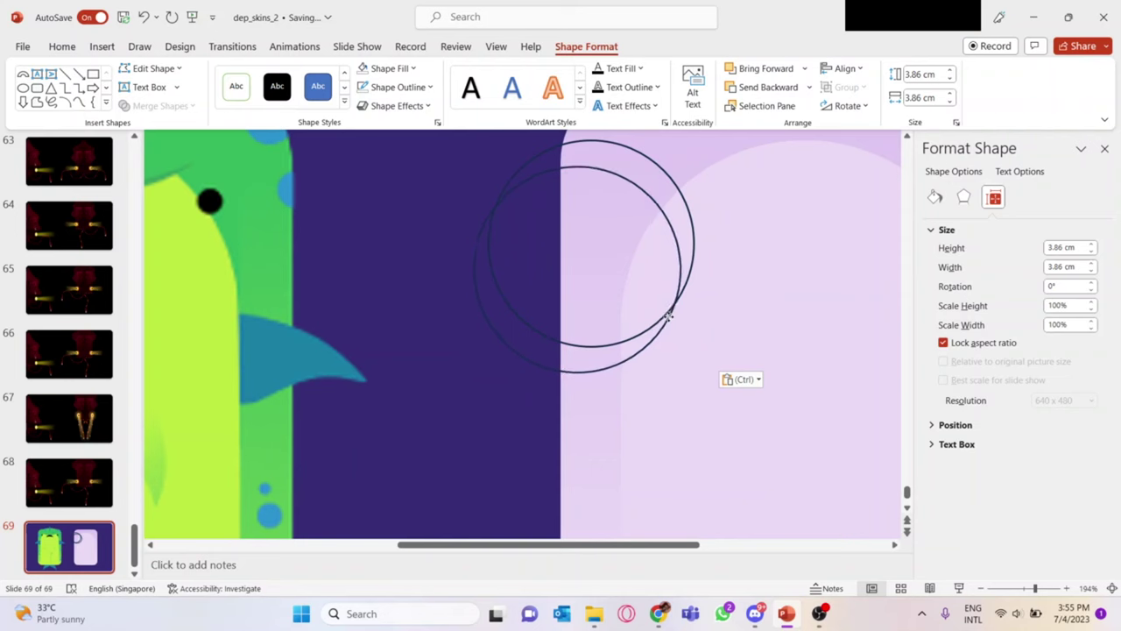
left_click(690, 279, "ctrl")
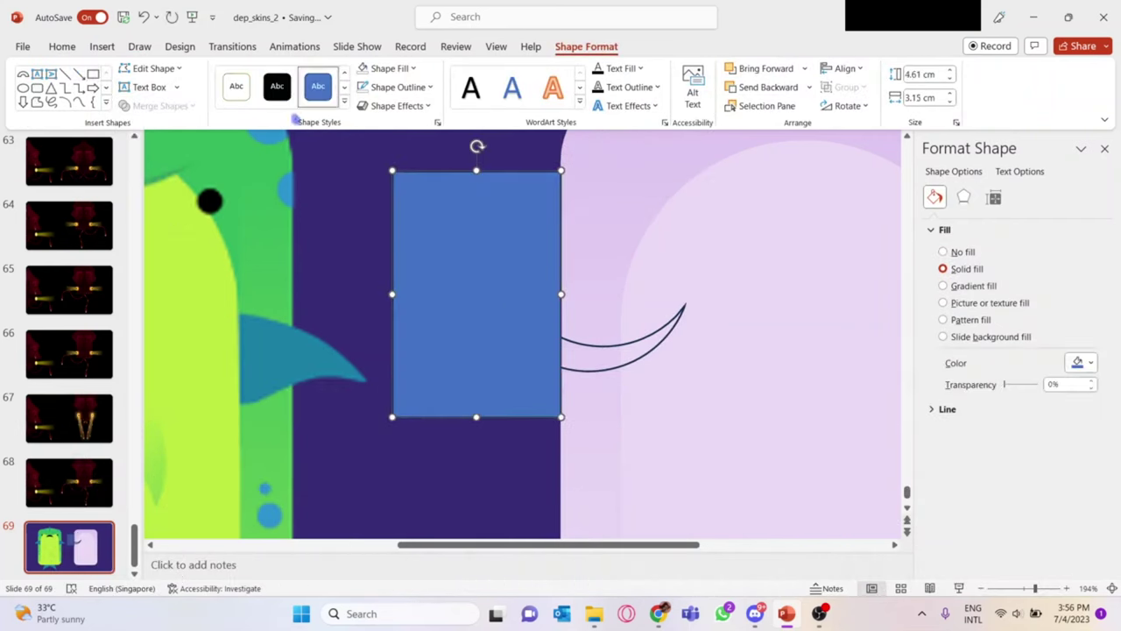
mouse_move(1035, 588)
left_mouse_down()
mouse_move(1060, 589)
mouse_move(990, 587)
left_mouse_up()
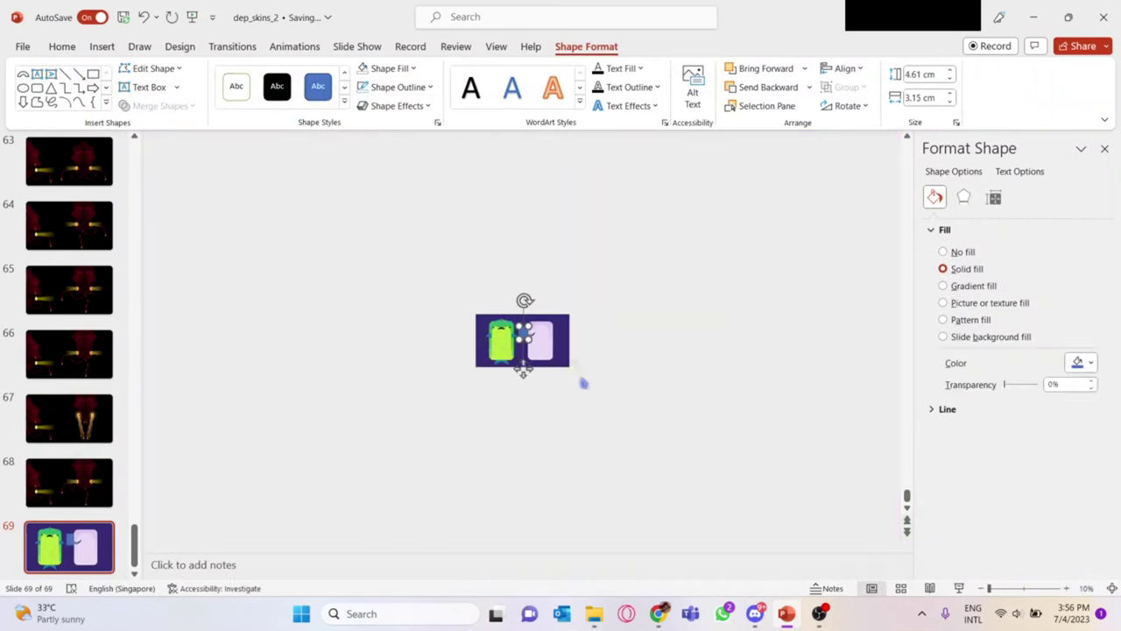
scroll(523, 369, "up", 3, "ctrl")
scroll(438, 332, "up", 5, "ctrl")
scroll(350, 289, "up", 3, "ctrl")
left_click(292, 269)
scroll(582, 358, "down", 1)
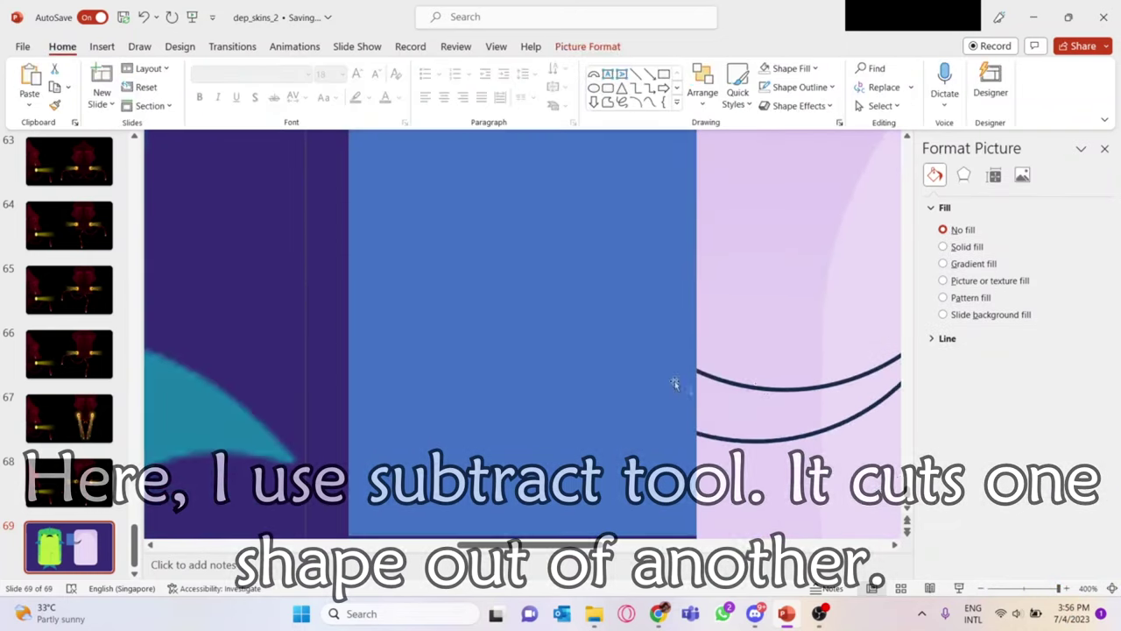
Step: Subtract the shapes into crescent curves and fill them black
left_click(589, 45)
left_click(161, 105)
left_click(158, 203)
left_click(387, 68)
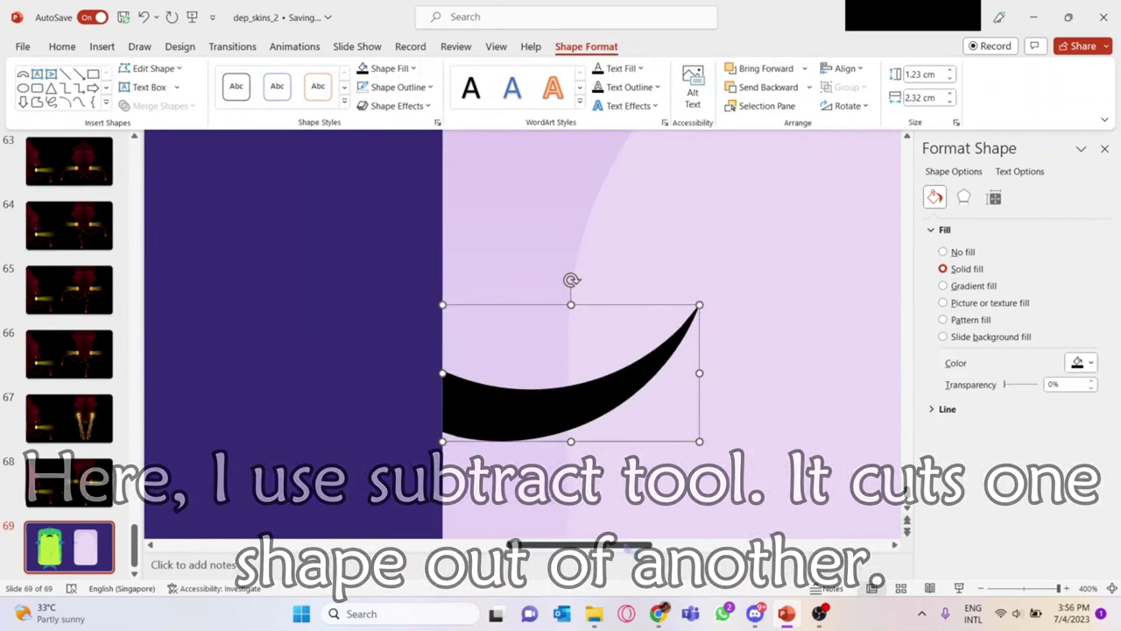
Step: Position the black crescents on the body, nudging them right
scroll(593, 447, "right", 2)
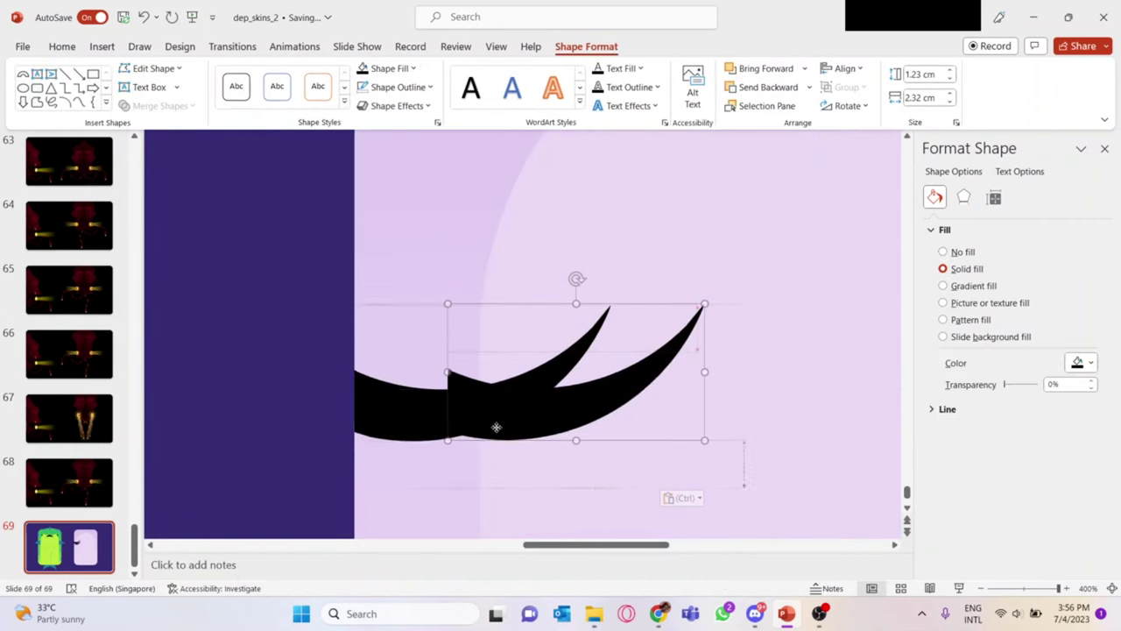
left_click(402, 405, "shift")
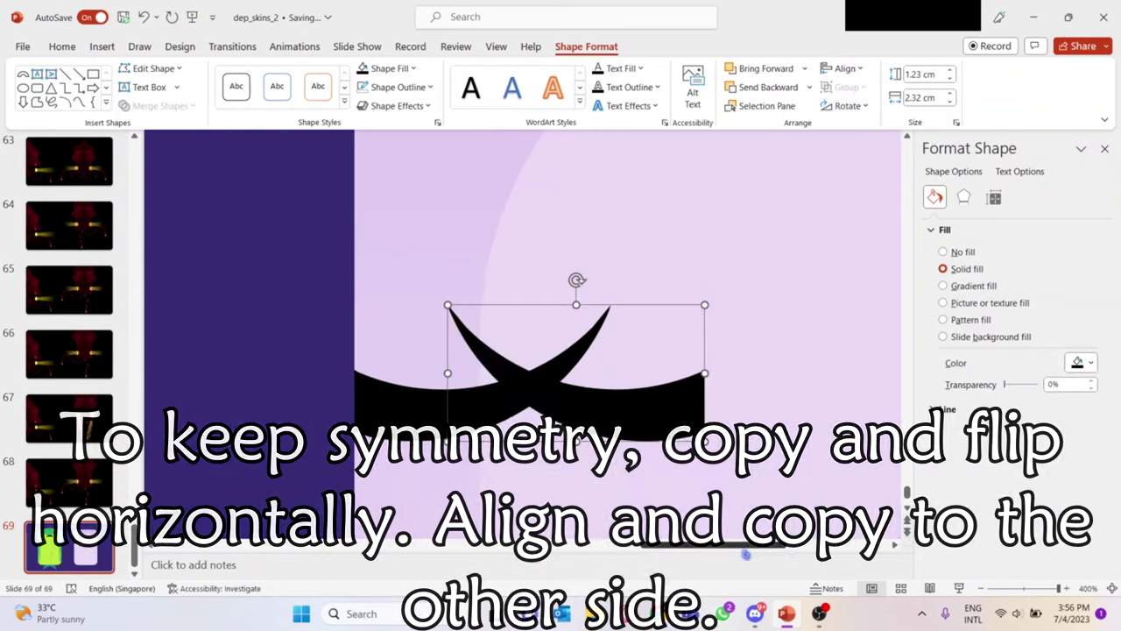
left_click_drag(616, 553, 726, 341)
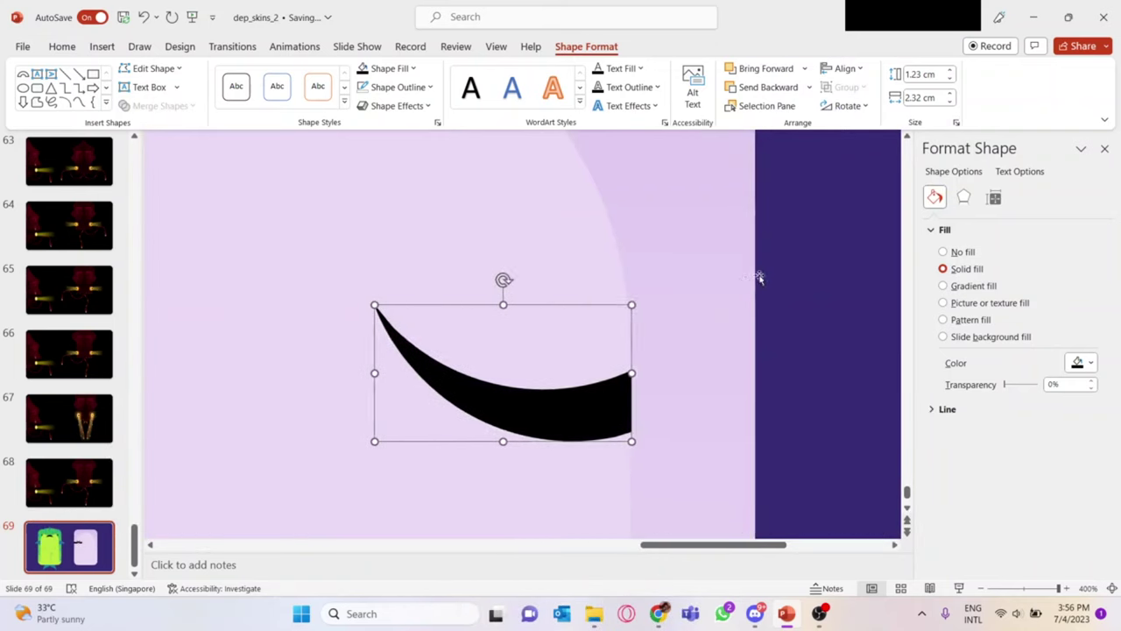
key("Right")
key("Right")
key("Right")
key("Right")
key("Right")
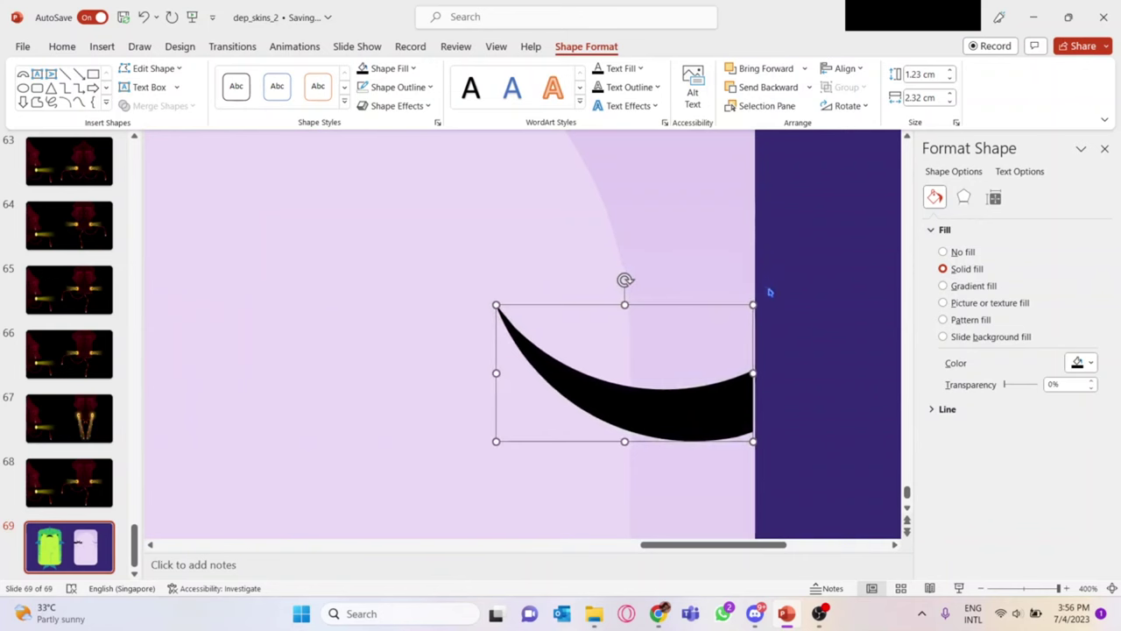
left_click(769, 292)
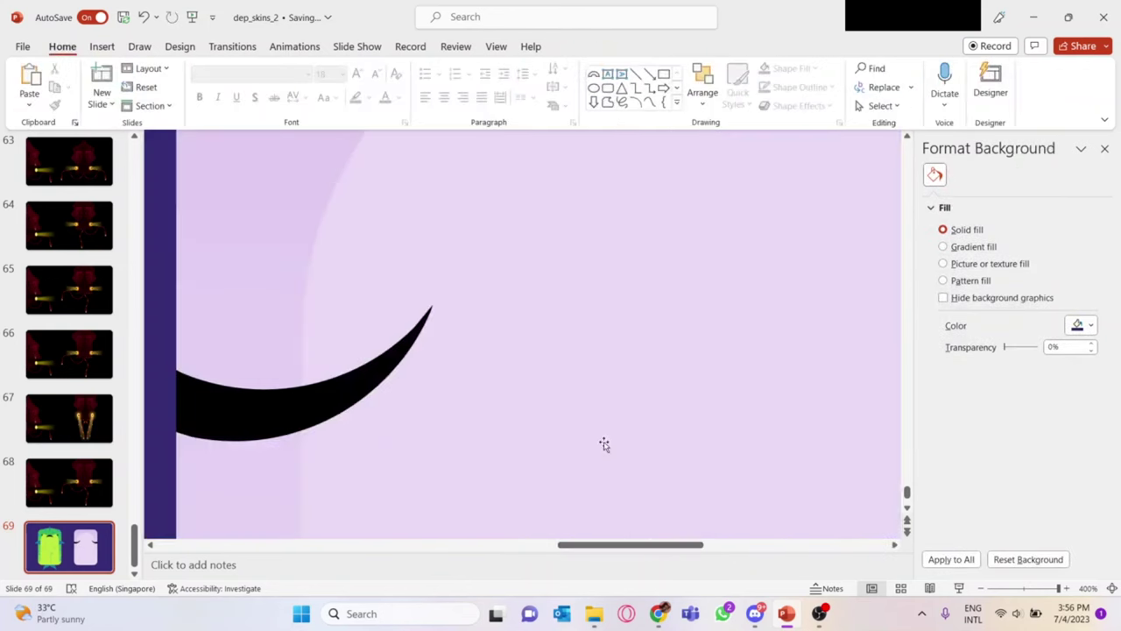
scroll(601, 446, "up", 3)
scroll(590, 418, "up", 3)
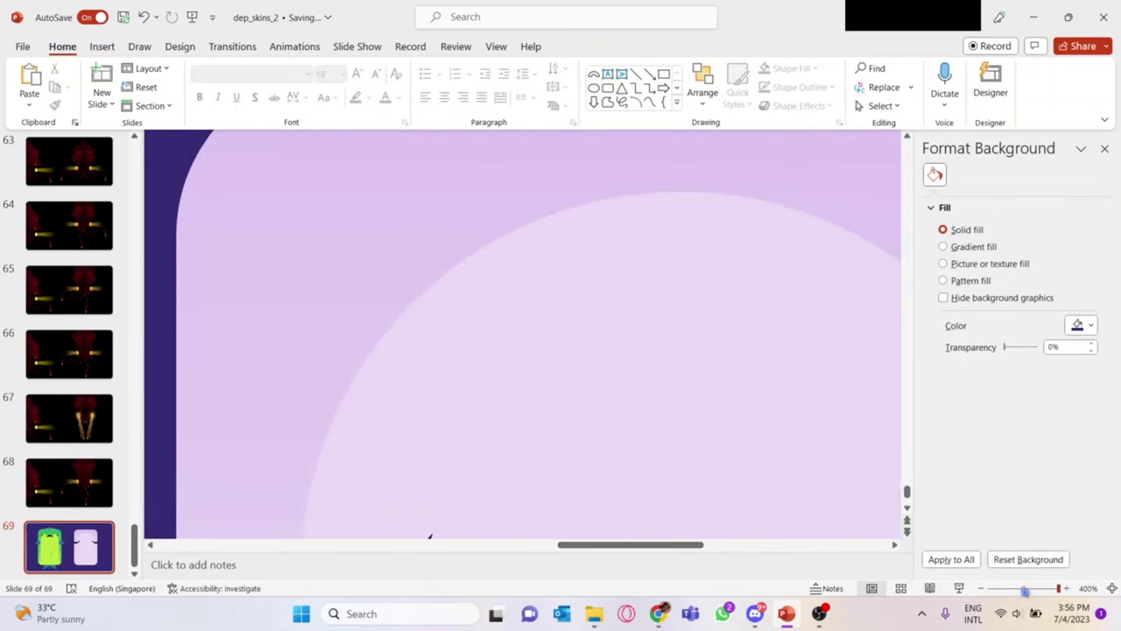
scroll(429, 535, "down", 5, "ctrl")
scroll(405, 311, "down", 3, "ctrl")
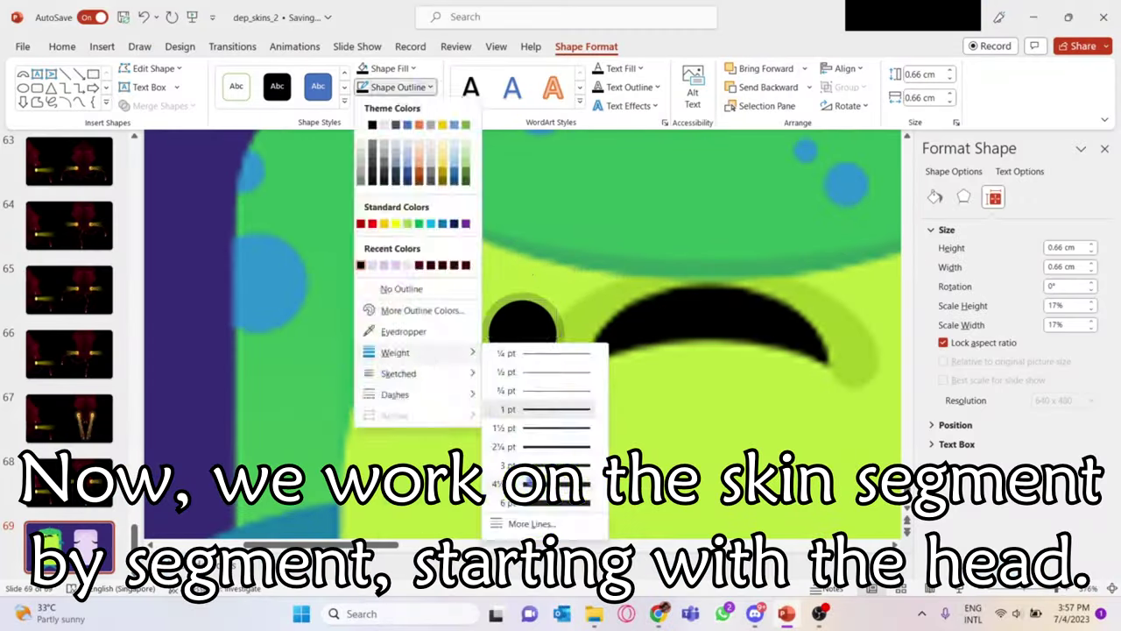
Step: Place the white-ringed eye on the black pupil, colour its ring cyan, and move the blue circle up
left_click(523, 326)
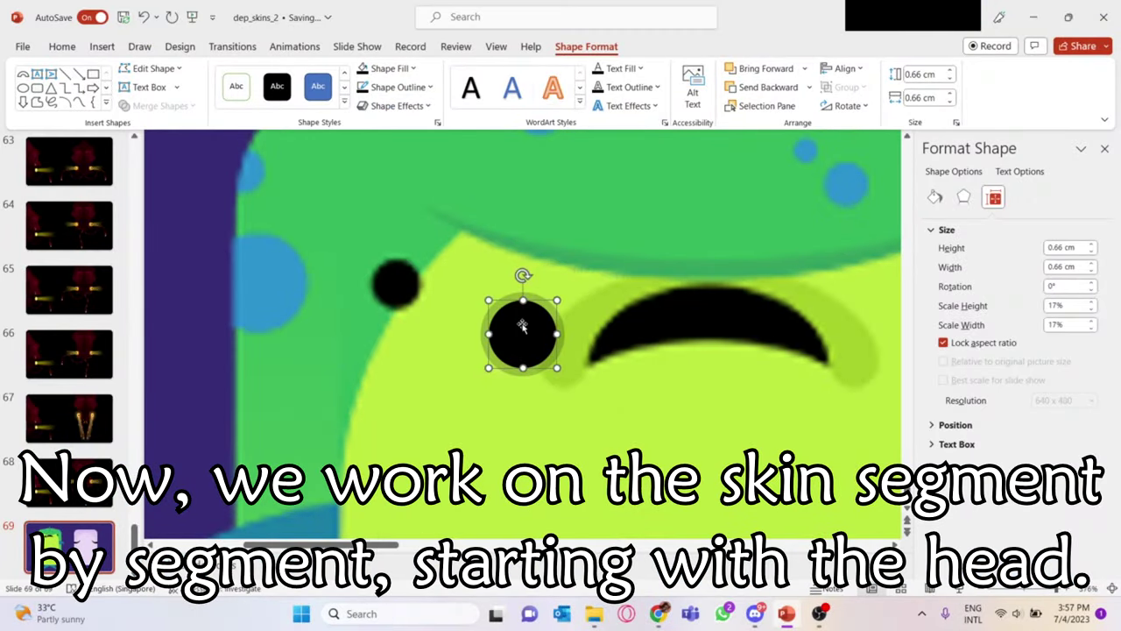
left_click_drag(516, 325, 399, 281)
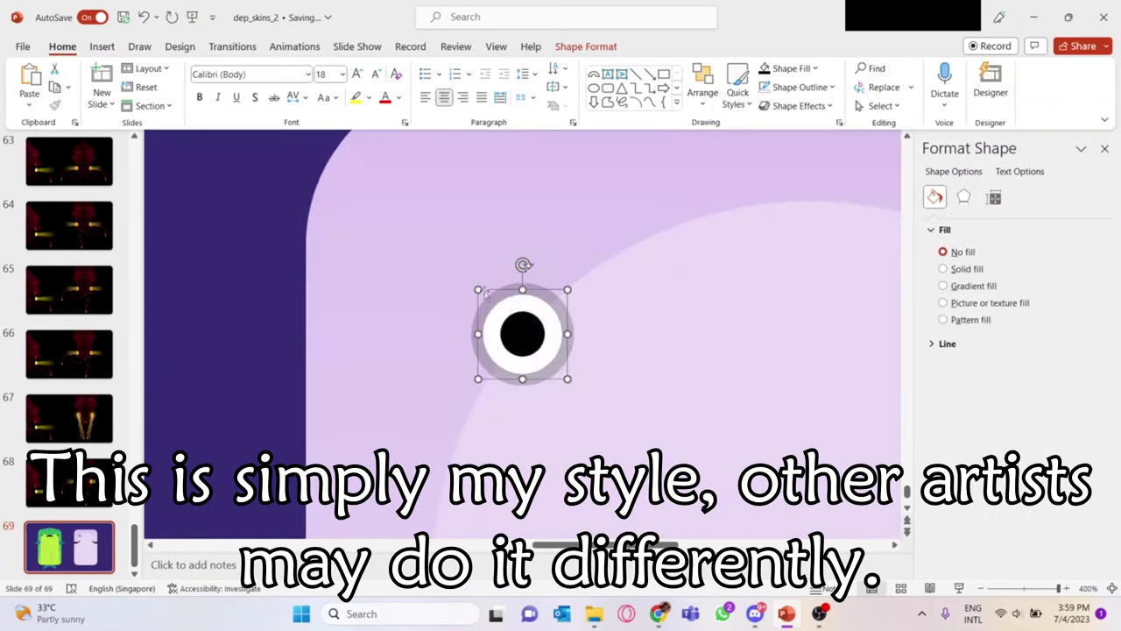
left_click(815, 292)
left_click(517, 229)
left_click(632, 182)
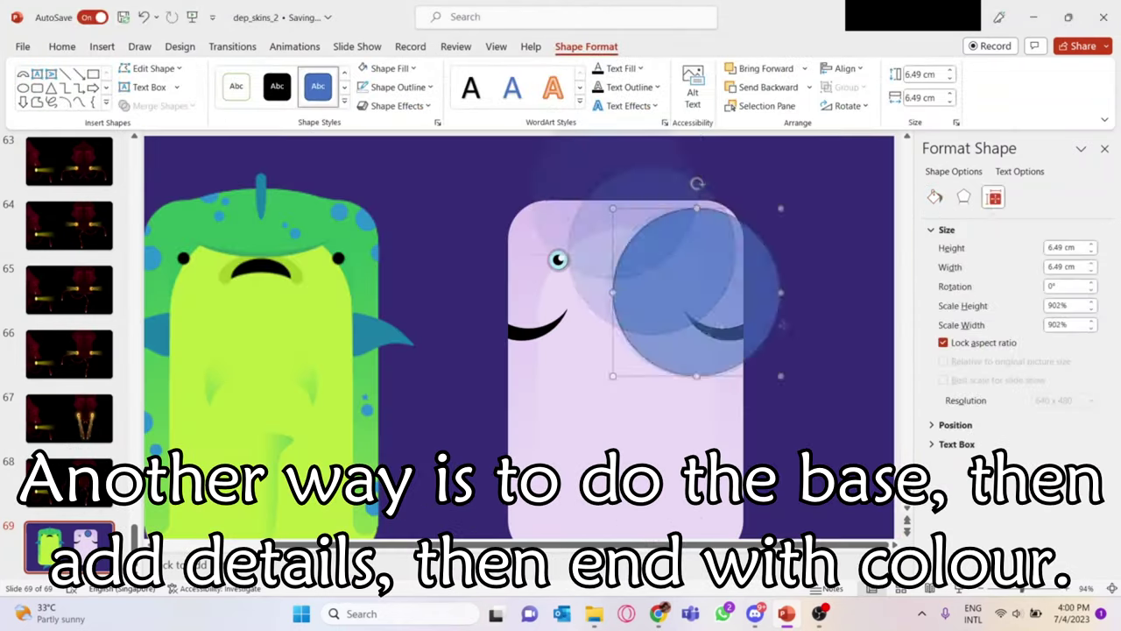
left_click_drag(558, 260, 558, 260)
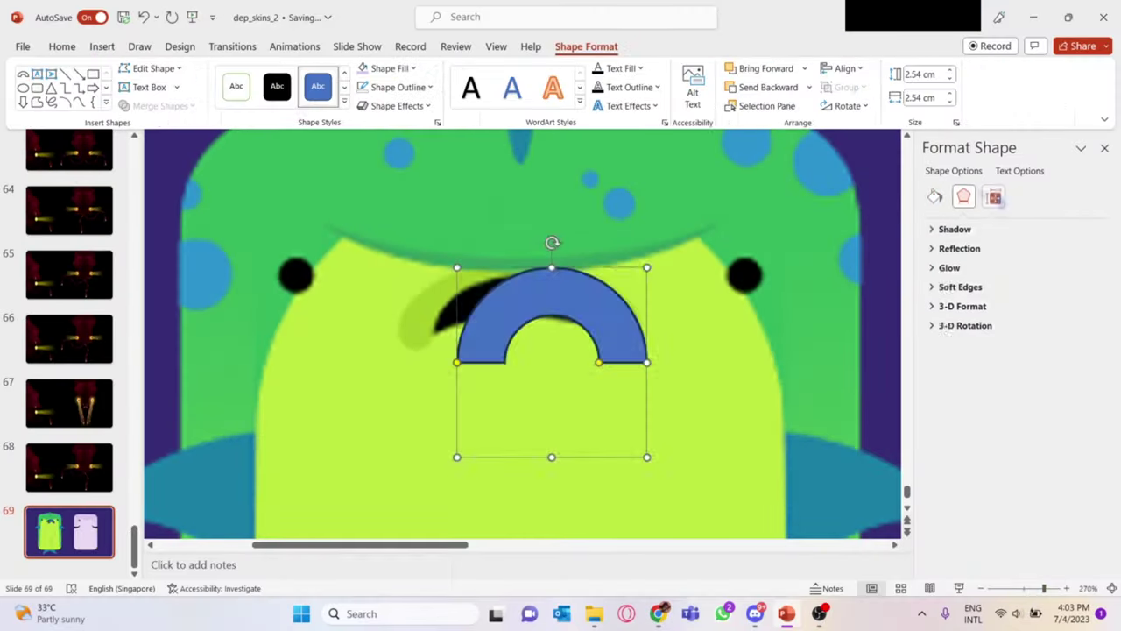
Step: Resize the blue arch over the mouth and reposition another face shape
left_click_drag(457, 456, 350, 442)
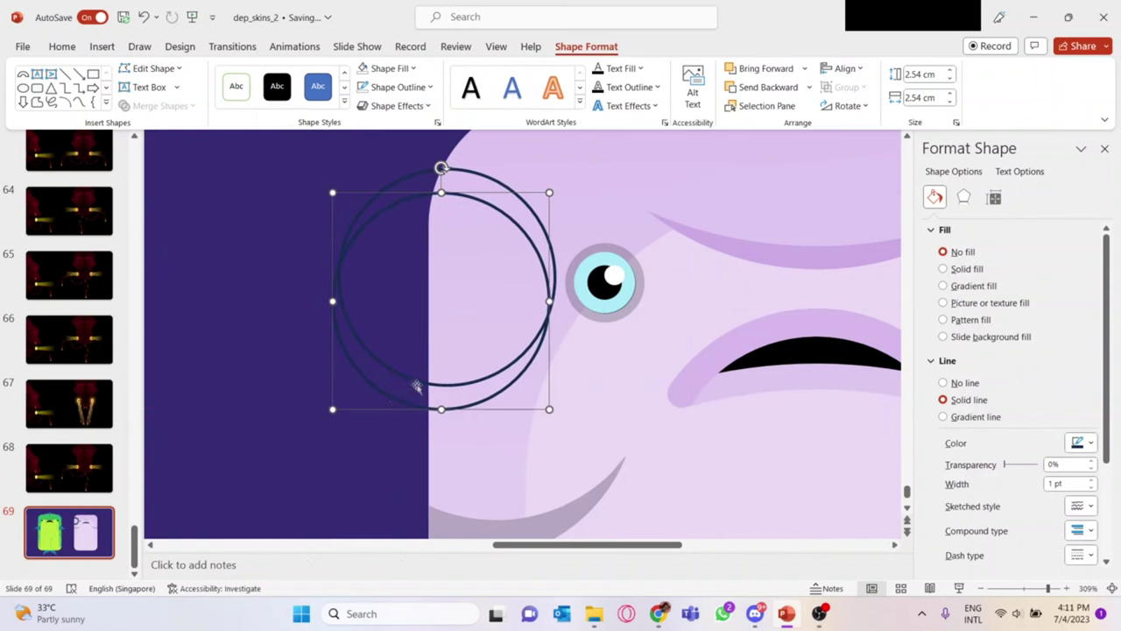
left_click_drag(507, 167, 576, 239)
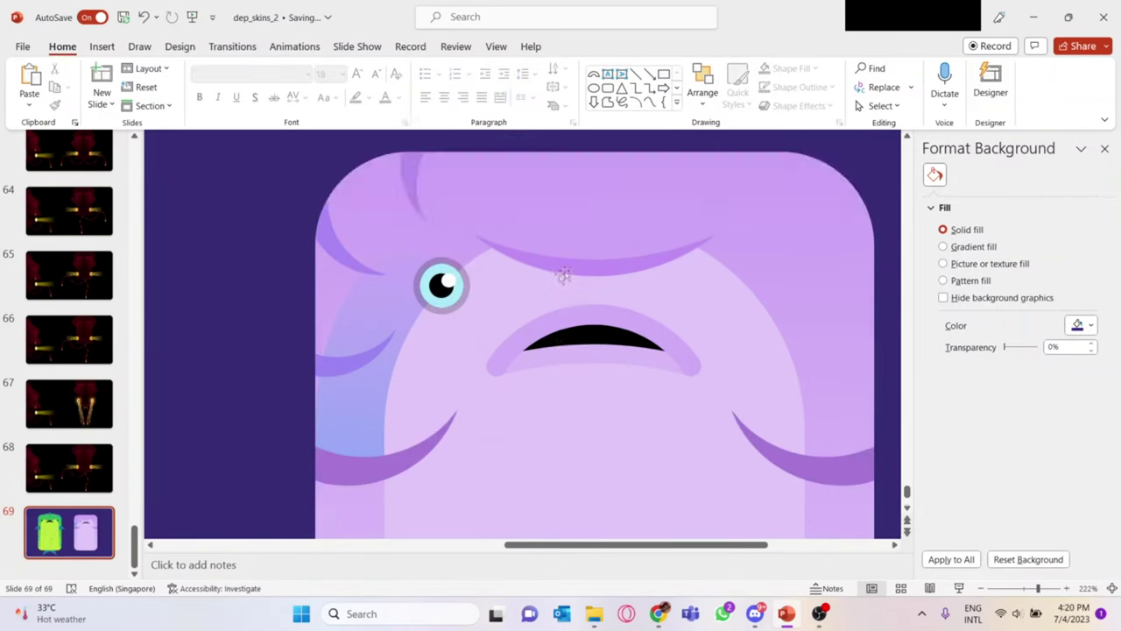
Step: Copy the left eye and face stripes and flip the copy horizontally for the right side
scroll(559, 178, "down", 1)
left_click(372, 386)
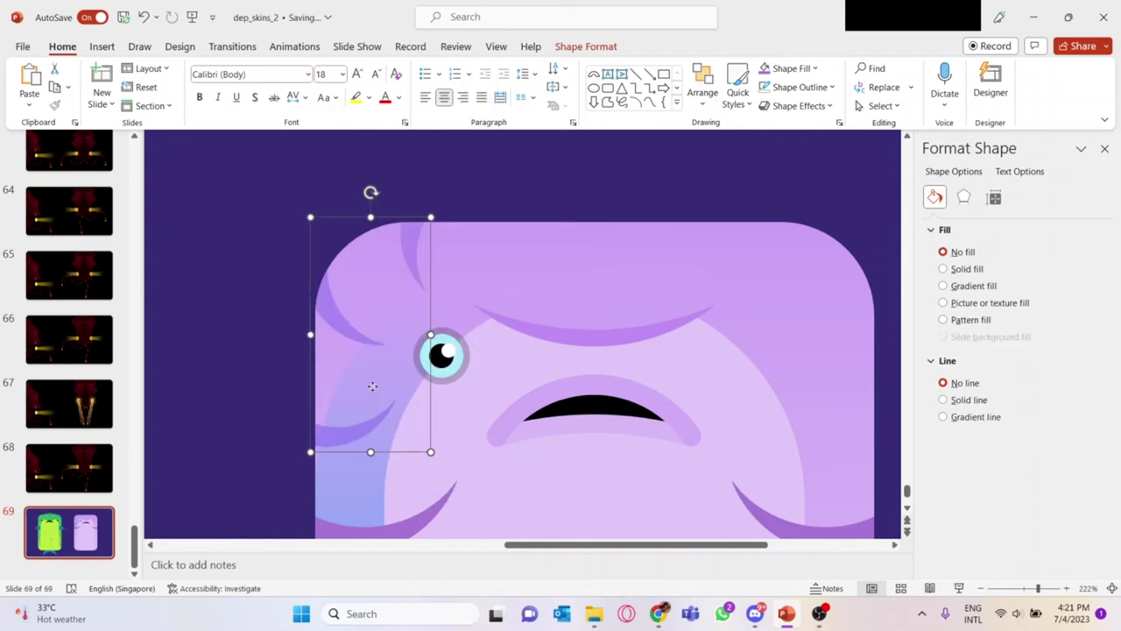
right_click(458, 364)
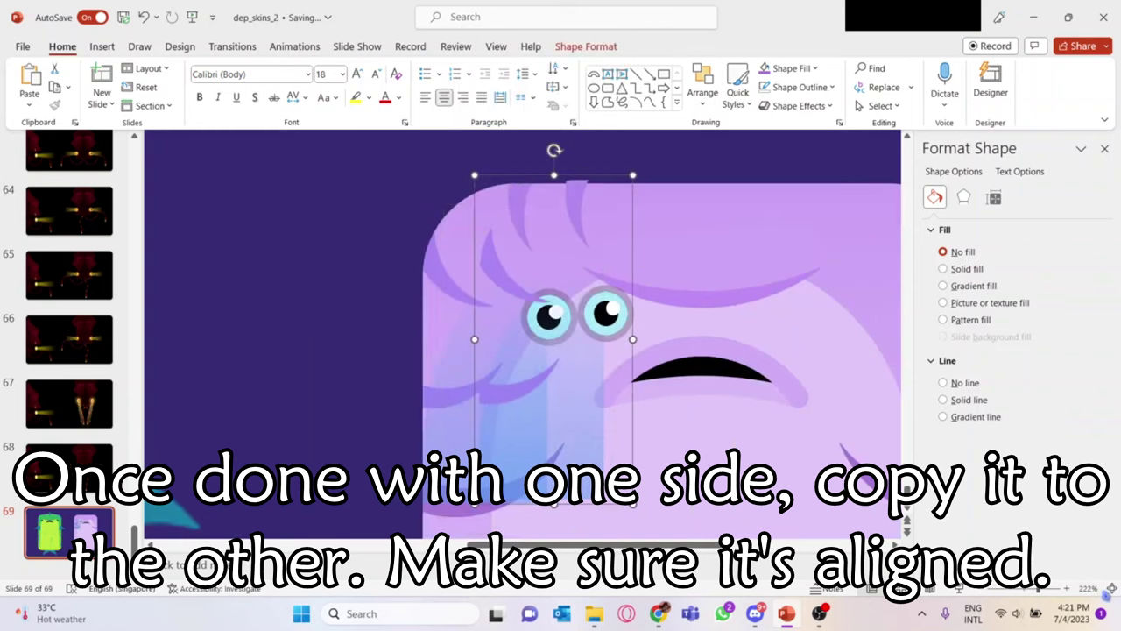
left_click(1065, 589)
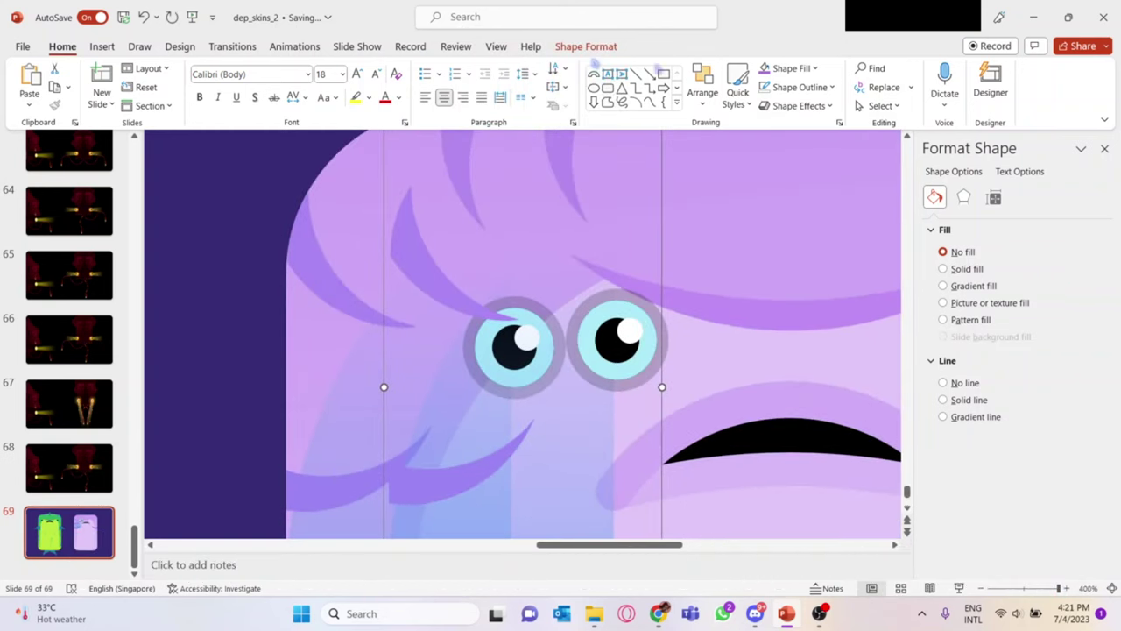
left_click(594, 47)
left_click(848, 105)
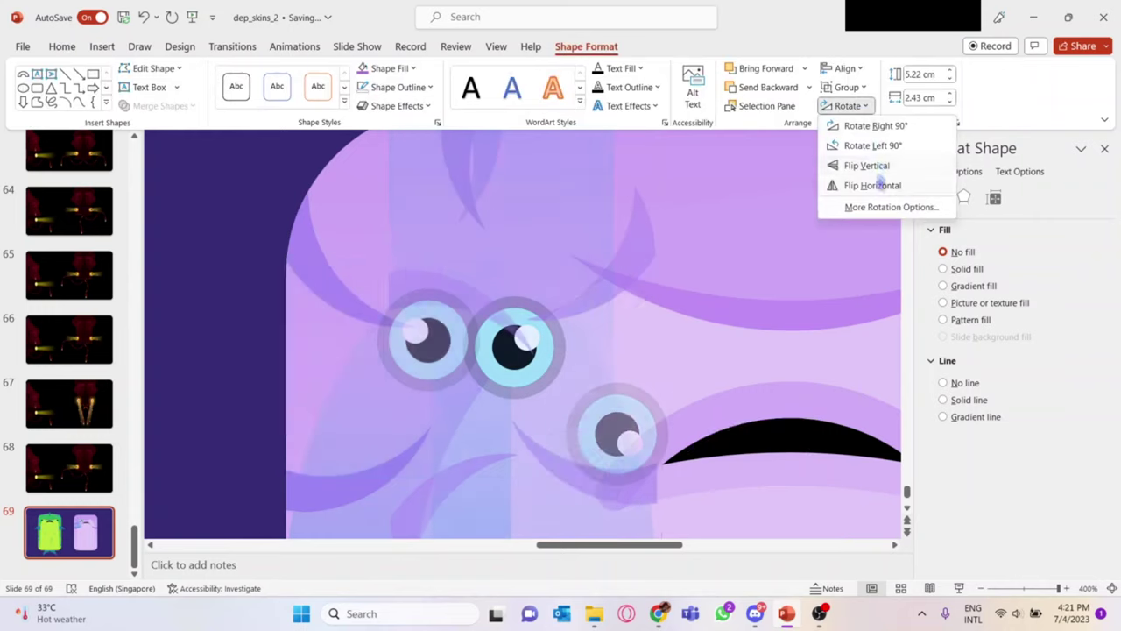
left_click(879, 182)
Step: Begin adding a rounded horn shape on top of the lavender head
scroll(691, 241, "up", 3)
scroll(691, 240, "right", 5)
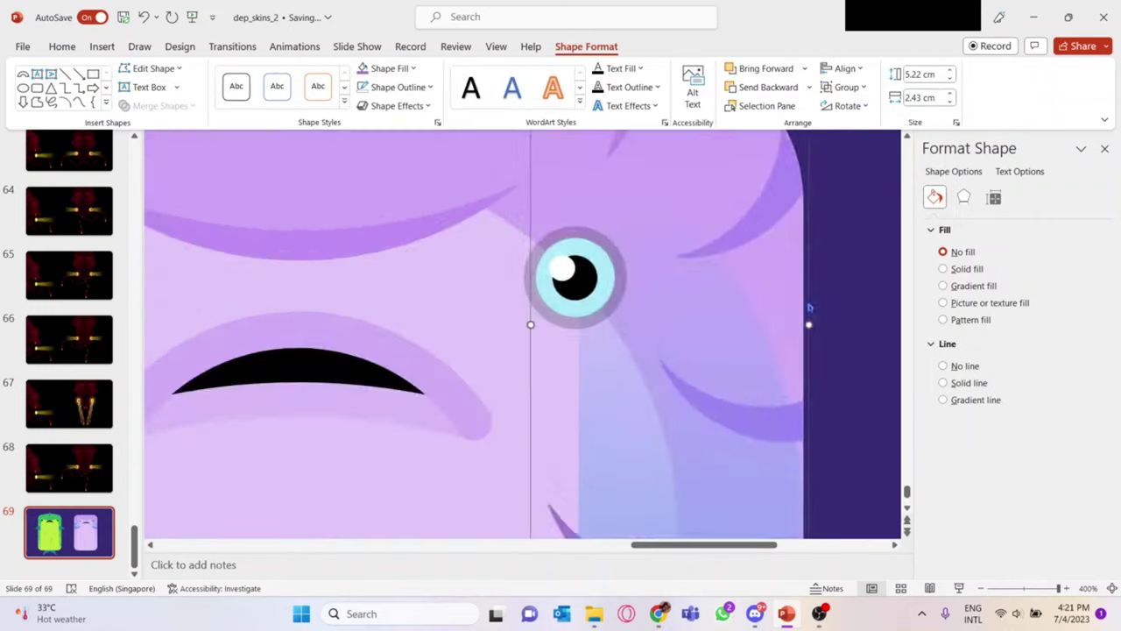
scroll(691, 240, "down", 3)
left_click(639, 296)
left_click(101, 47)
left_click(283, 83)
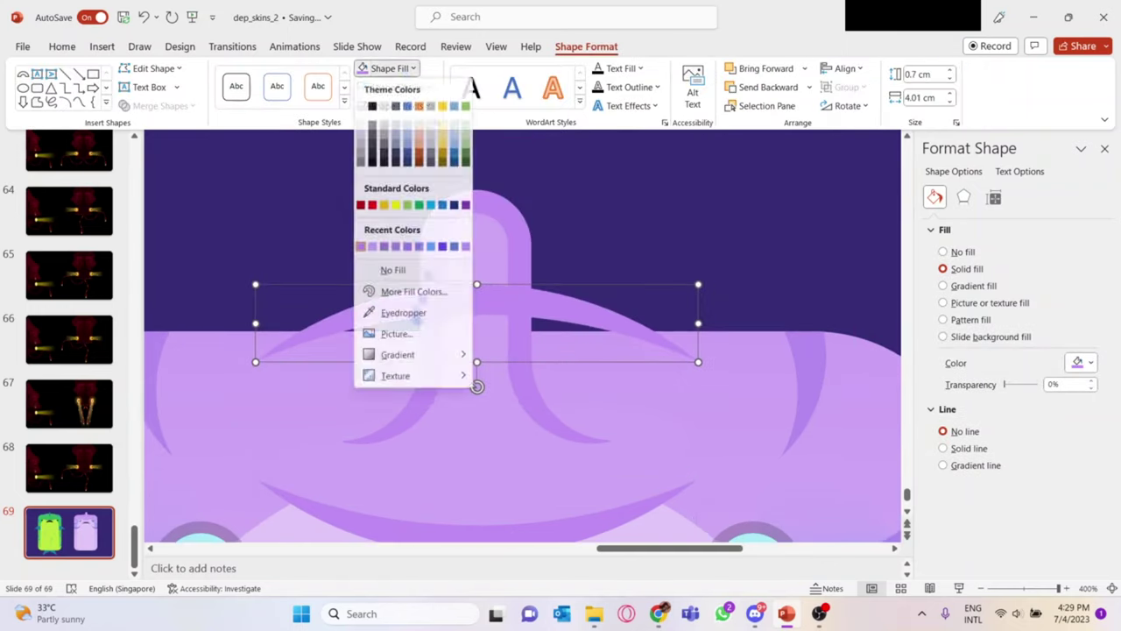
Step: Draw a freeform loop across the horn base, filled with a head colour and no outline
left_click(472, 516)
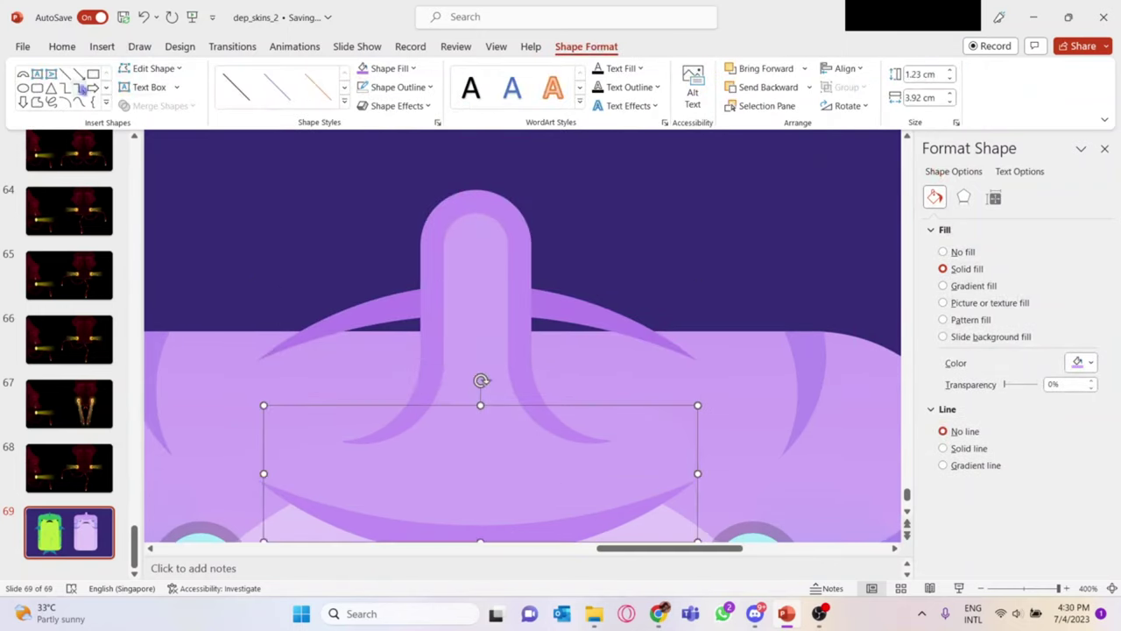
key("Escape")
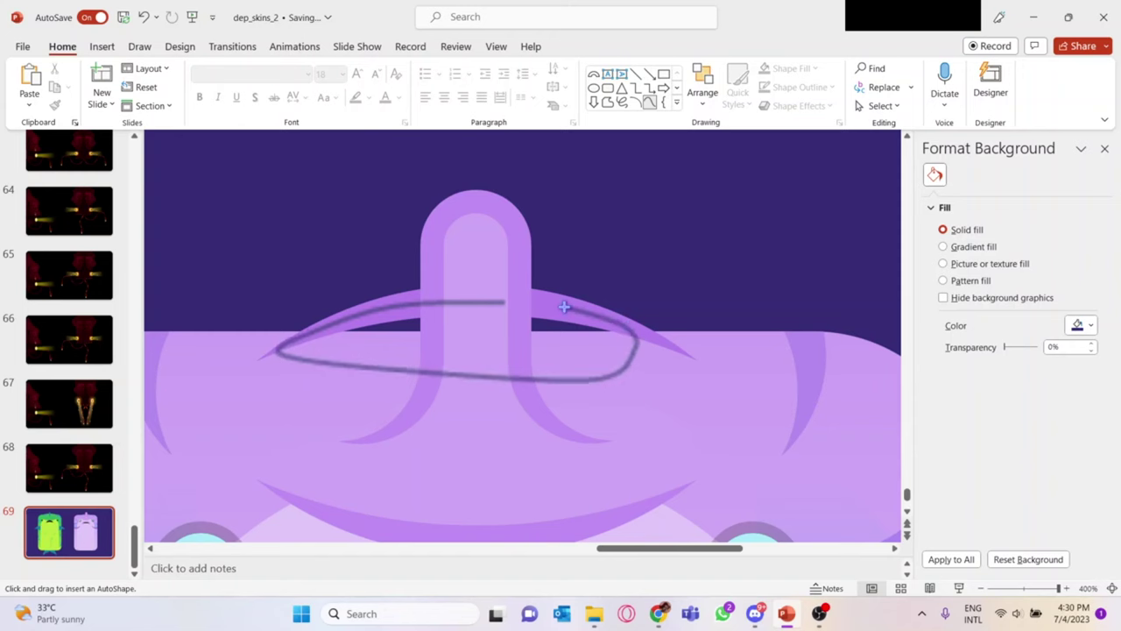
left_click_drag(565, 306, 565, 307)
left_click(399, 68)
left_click(395, 330)
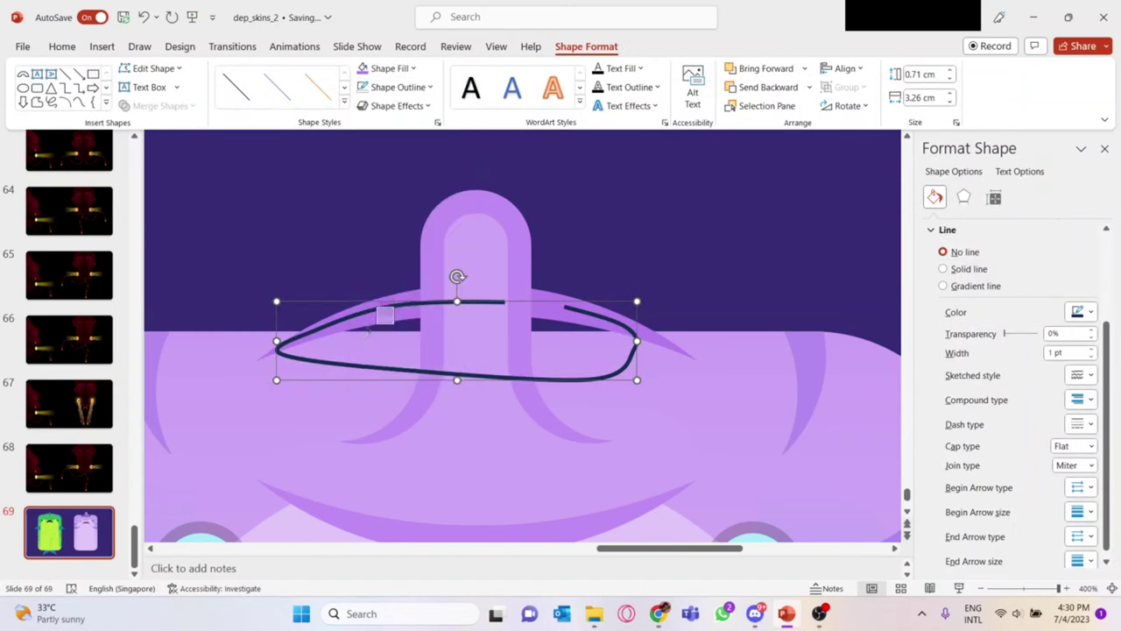
left_click(366, 90)
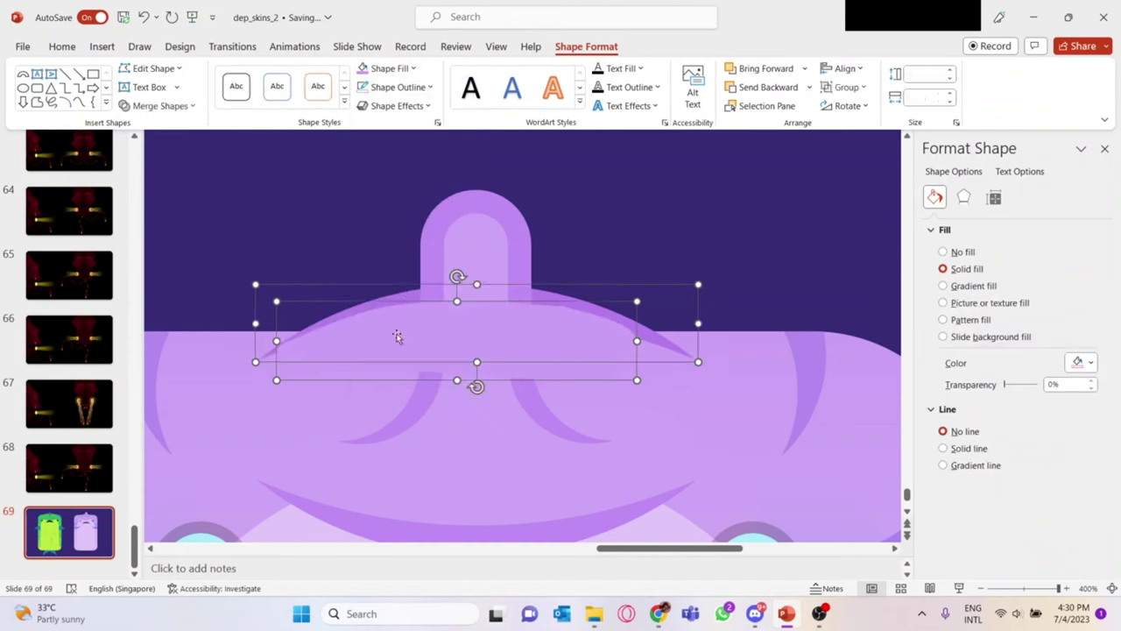
Step: Send the forehead crescent behind the lavender body and bring the body to the front
right_click(397, 337)
left_click(392, 303)
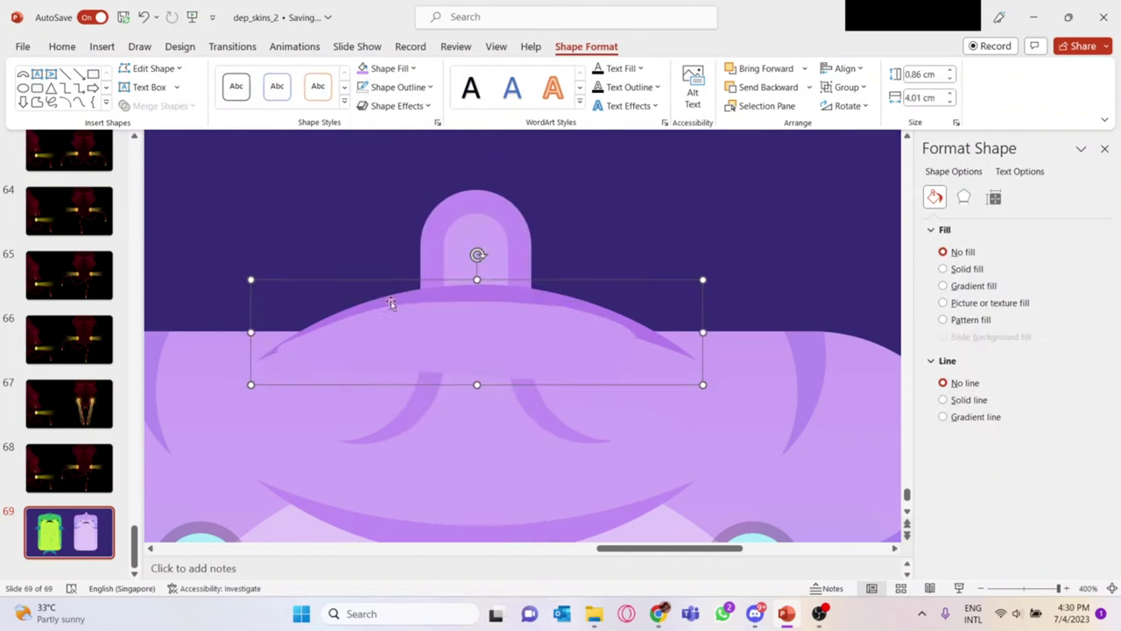
right_click(393, 296)
left_click(382, 333)
left_click(383, 321)
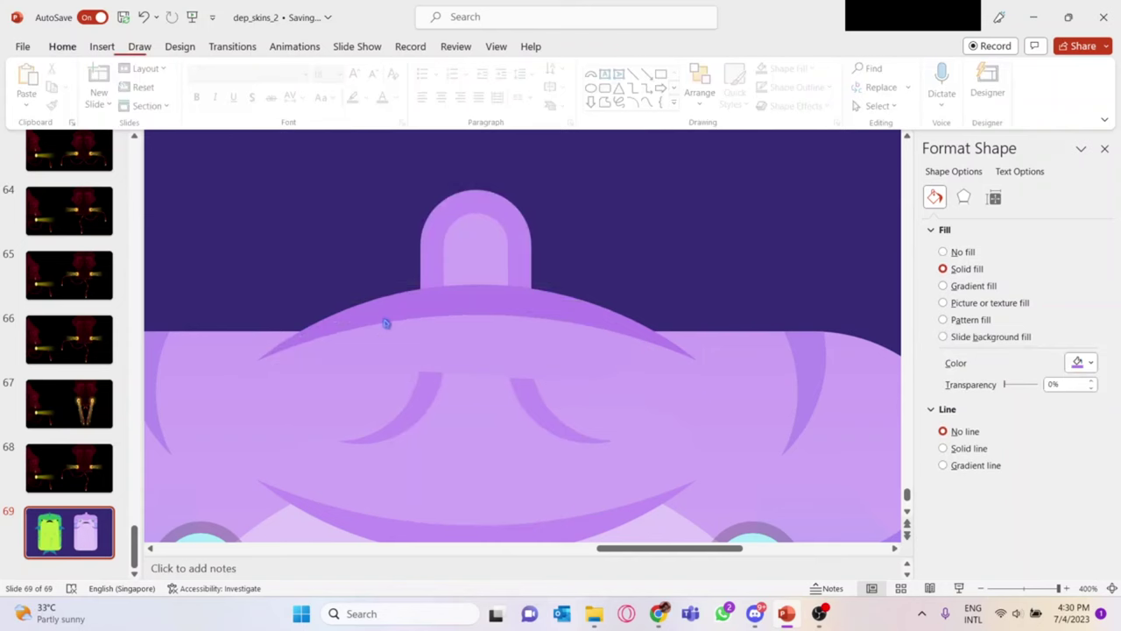
right_click(449, 386)
left_click(465, 426)
left_click(350, 381)
right_click(350, 380)
left_click(449, 362)
left_click(565, 313)
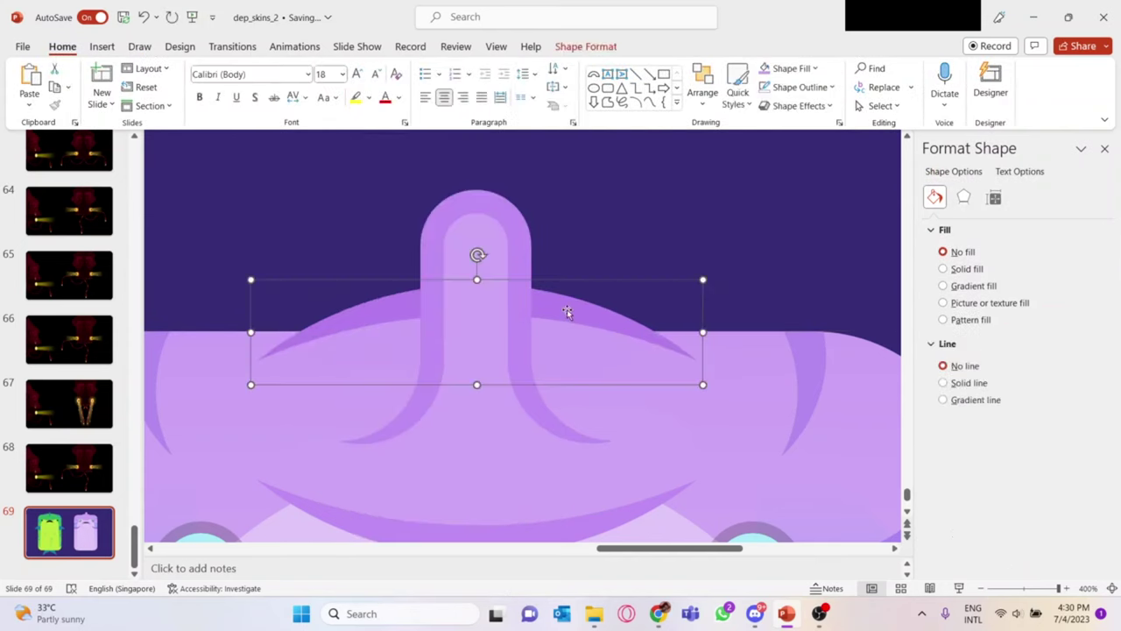
left_click(604, 245)
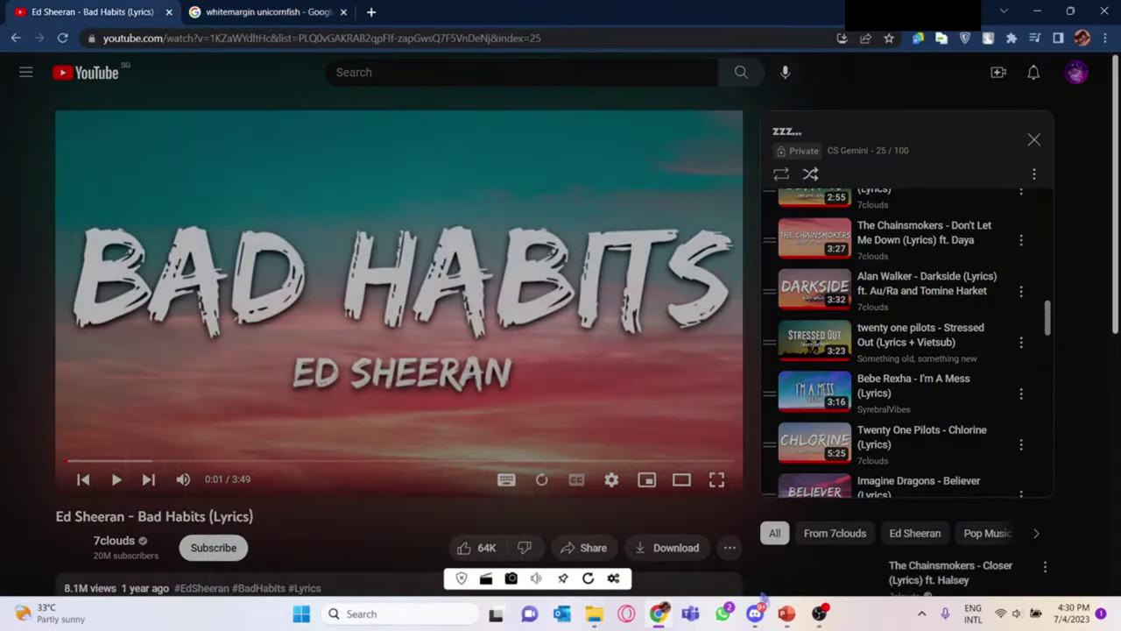
Step: Review the finished head with horn, eyes, mouth and side stripes on the lavender skin
left_click(787, 613)
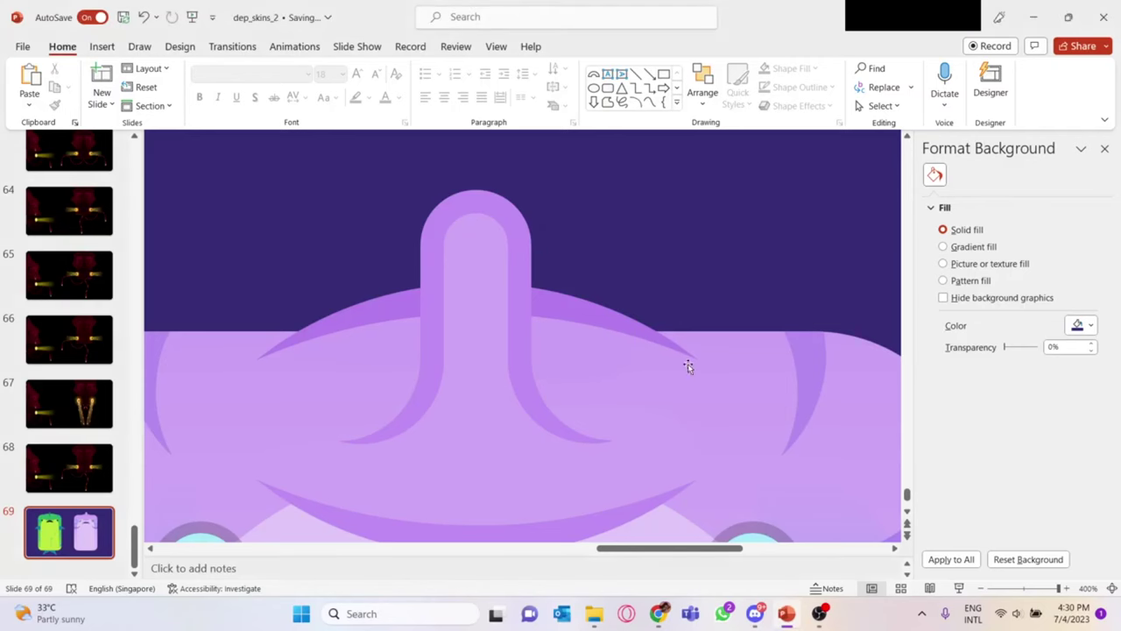
scroll(689, 366, "down", 3)
scroll(586, 429, "down", 10)
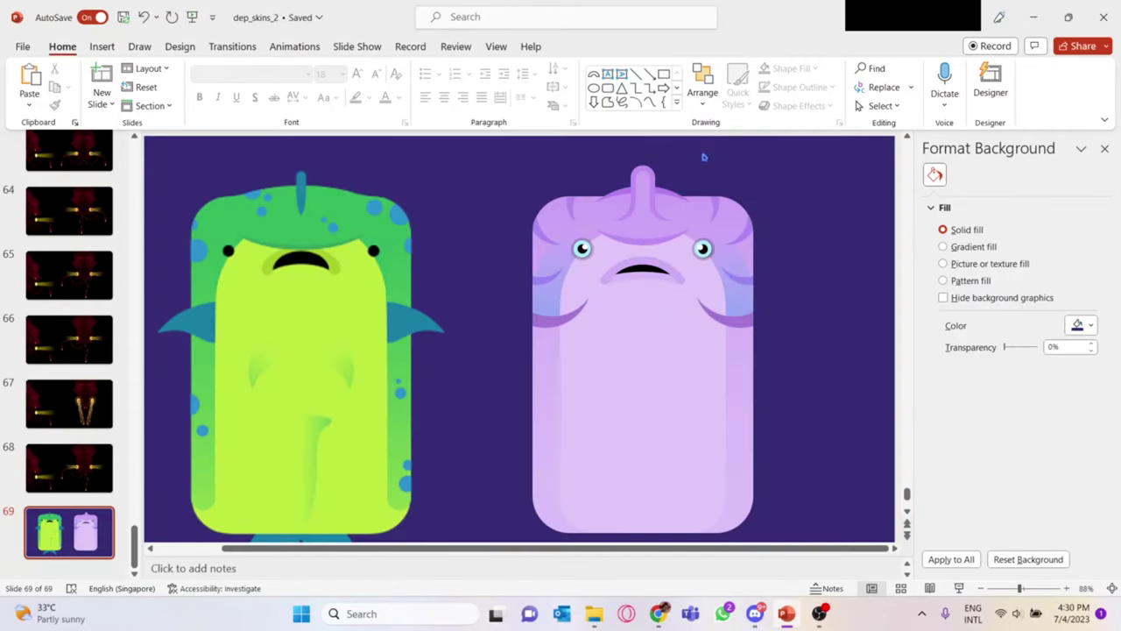
left_click(585, 430)
scroll(564, 350, "up", 5)
scroll(768, 280, "down", 5)
scroll(769, 281, "up", 5)
left_click(263, 289)
left_click(269, 286)
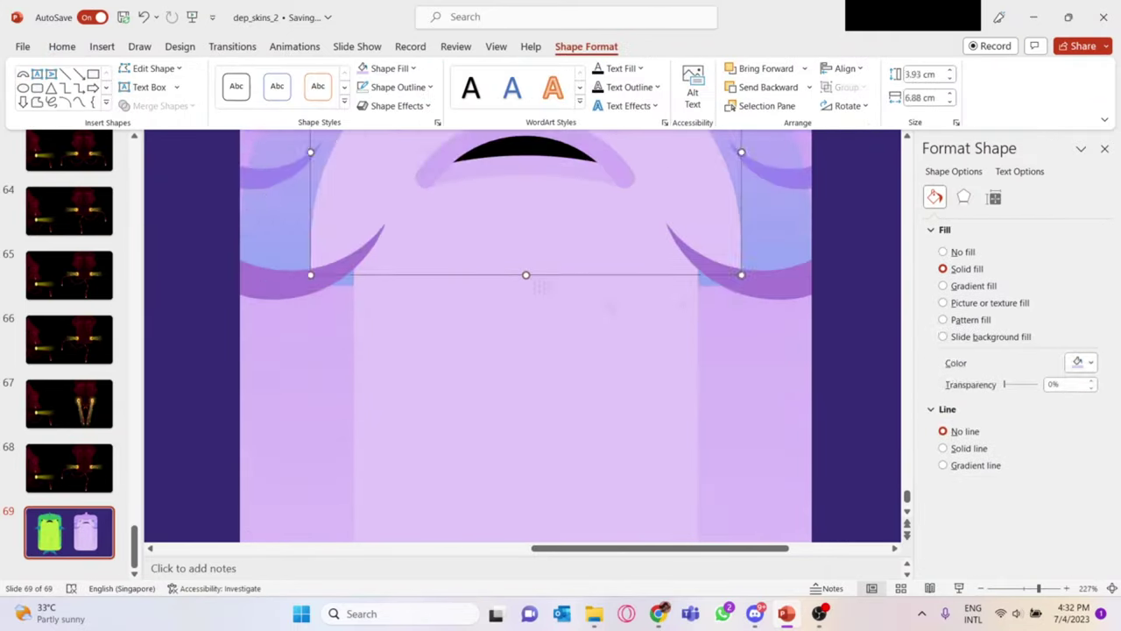
Step: Paste a rounded bar and tilt it diagonally across the lavender body's left side
scroll(581, 356, "up", 3)
right_click(275, 254)
left_click(403, 337)
left_click(646, 325)
scroll(645, 325, "up", 2)
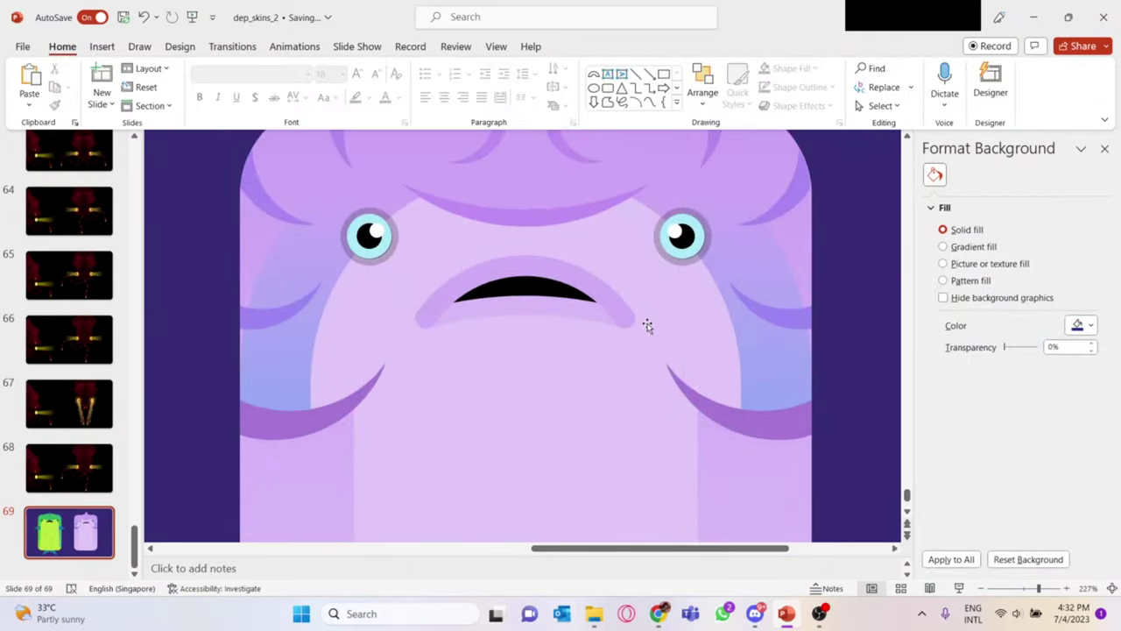
scroll(646, 325, "down", 4)
key("ctrl+v")
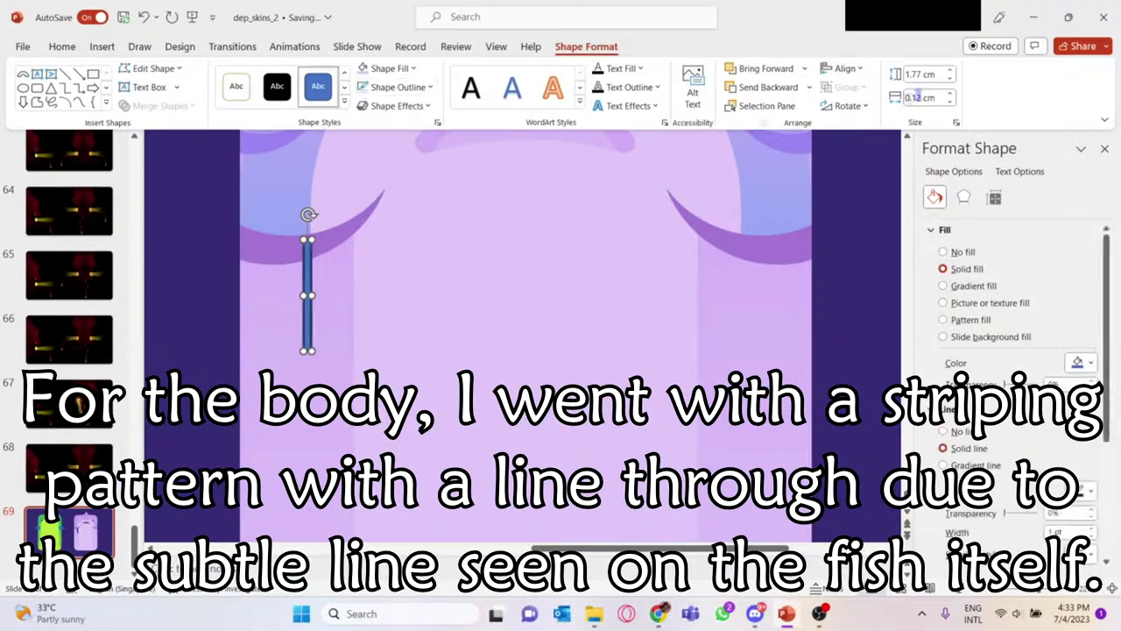
scroll(313, 263, "up", 2)
left_click_drag(368, 325, 408, 292)
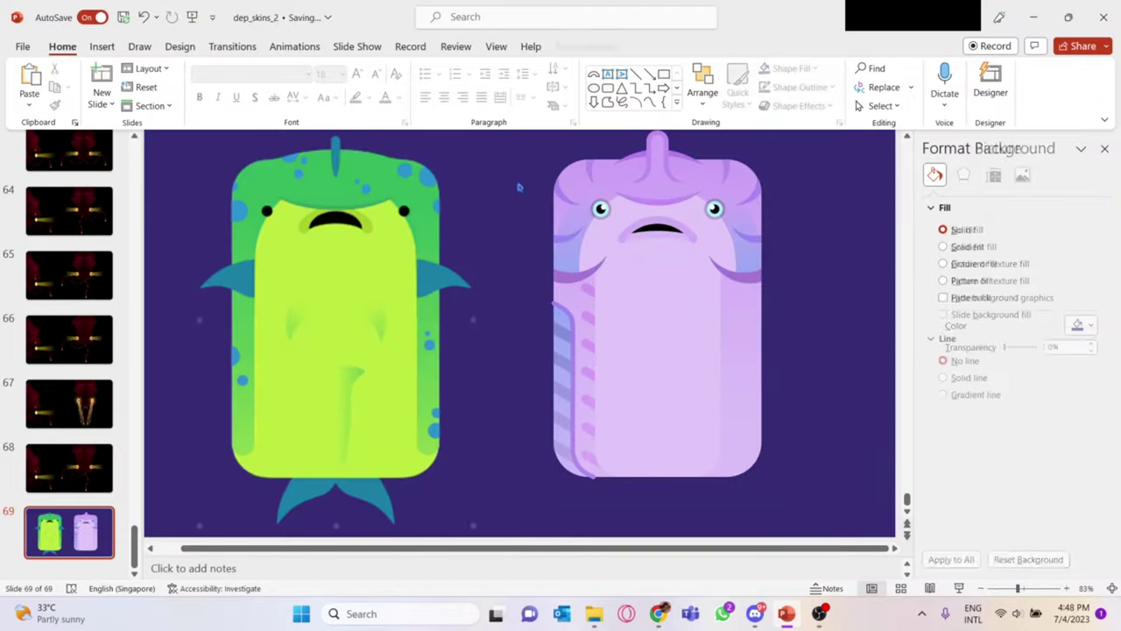
Step: Select the stripe together with the purple stripe and merge the shapes
left_click(605, 260)
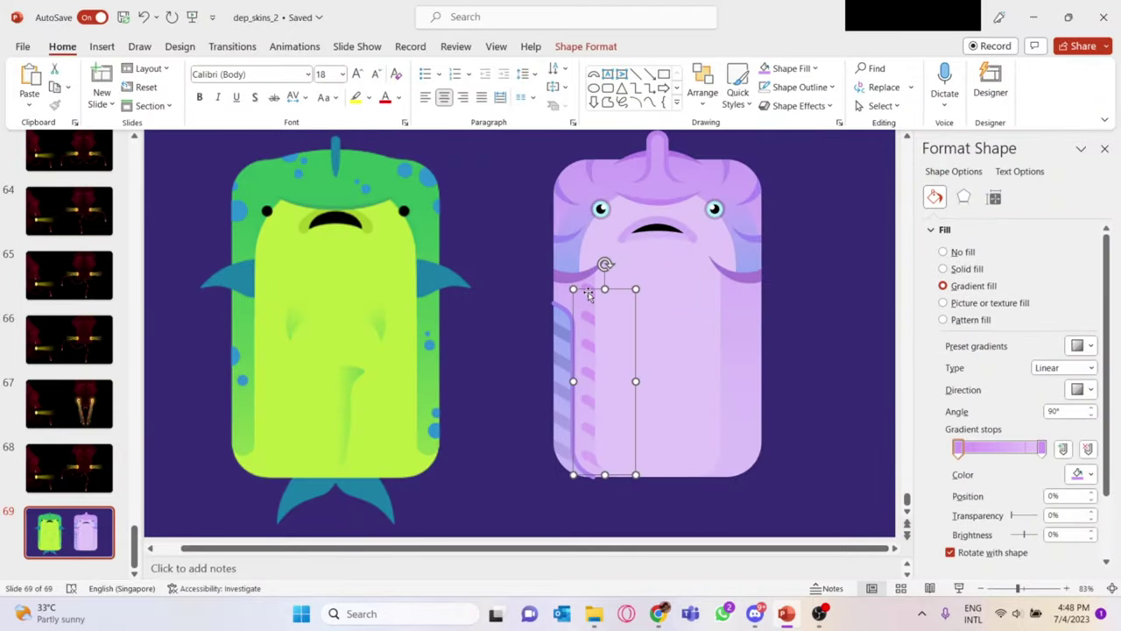
left_click(586, 47)
left_click(847, 105)
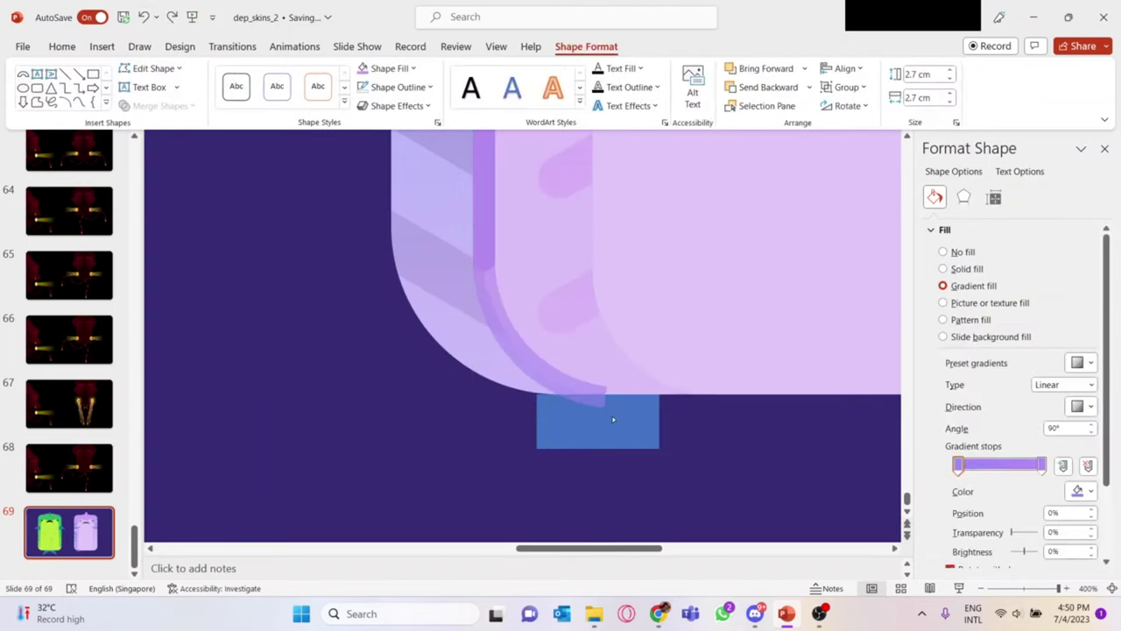
key("ctrl+z")
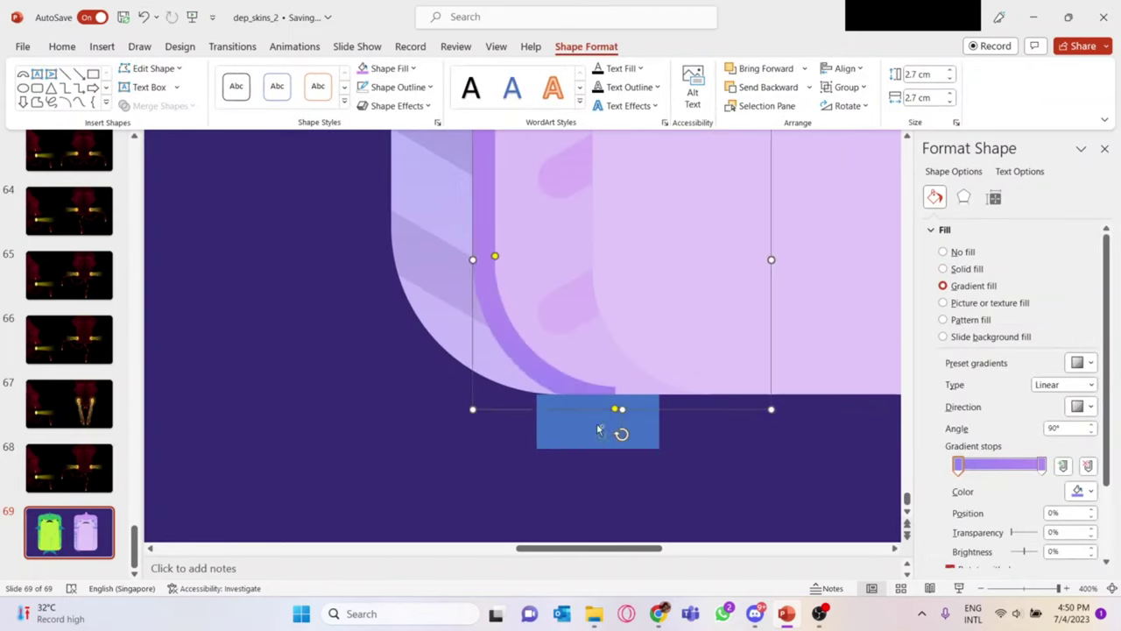
left_click(177, 192)
right_click(556, 147)
left_click(648, 295)
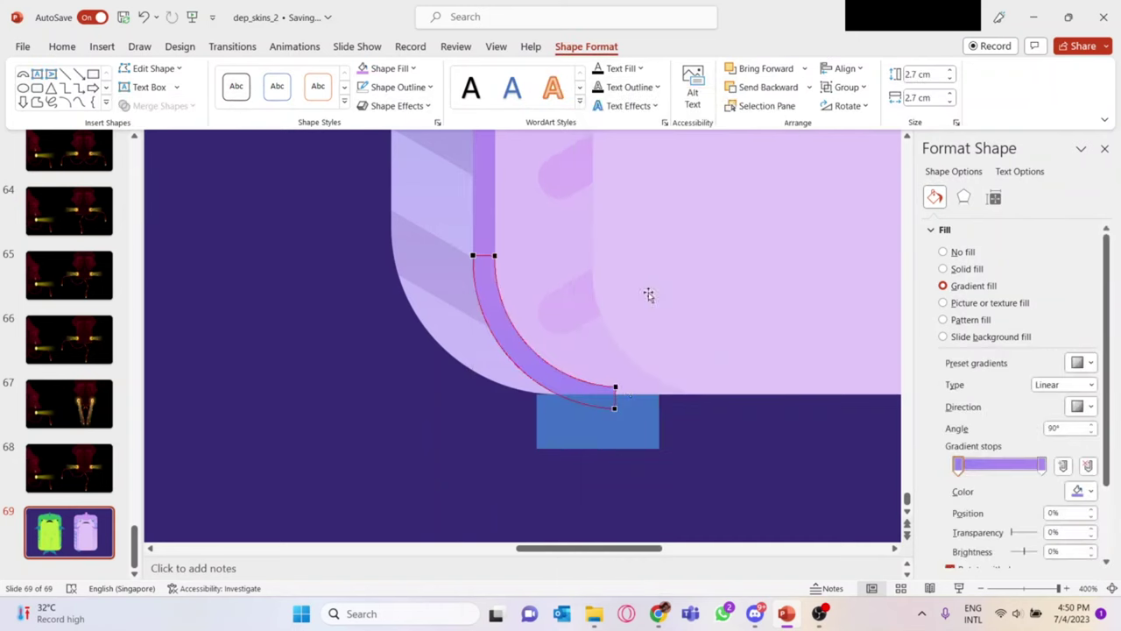
Step: Subtract the blue rectangle from the overhanging stripe, then group the side stripes
left_click(700, 428)
left_click(651, 431, "shift")
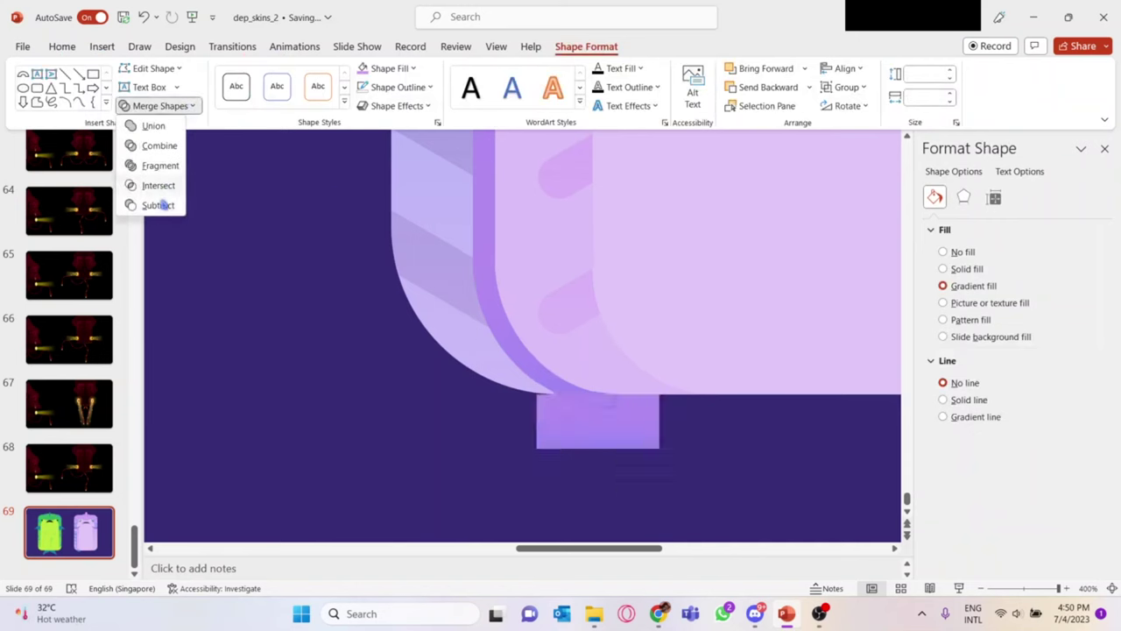
left_click(160, 205)
scroll(587, 338, "down", 5)
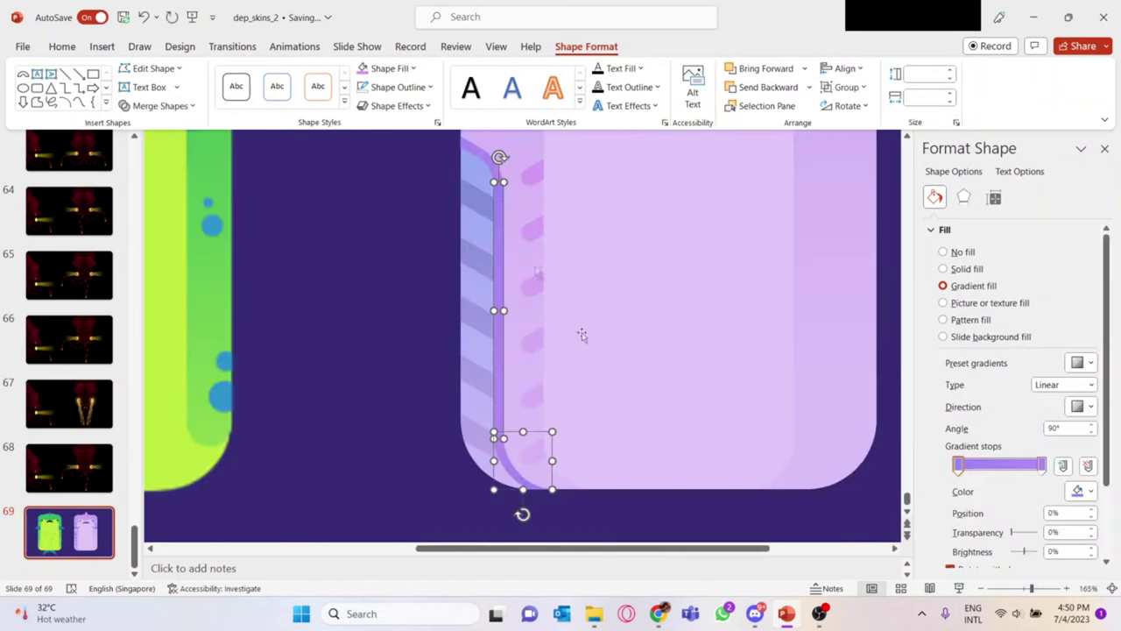
right_click(508, 252)
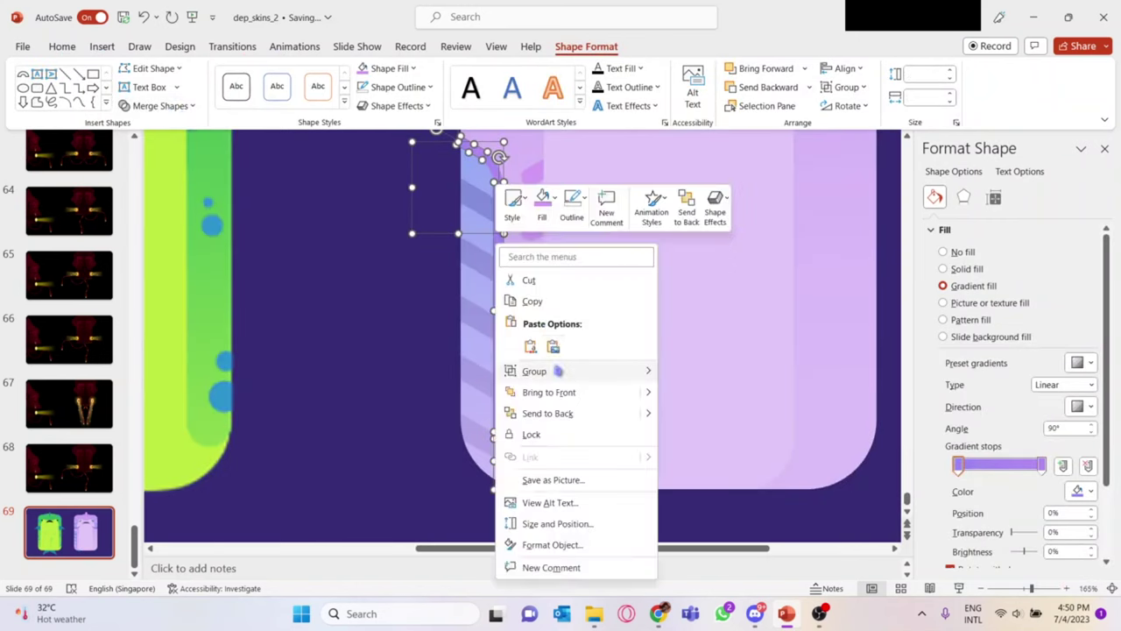
left_click(701, 369)
left_click(574, 246)
scroll(575, 244, "up", 1)
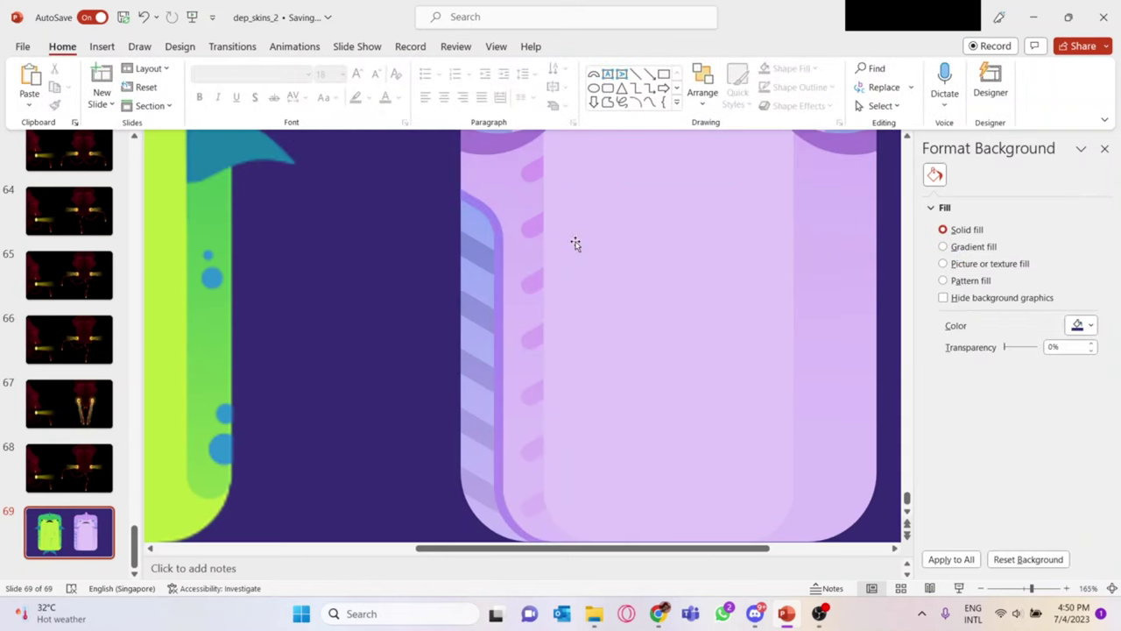
left_click(541, 171)
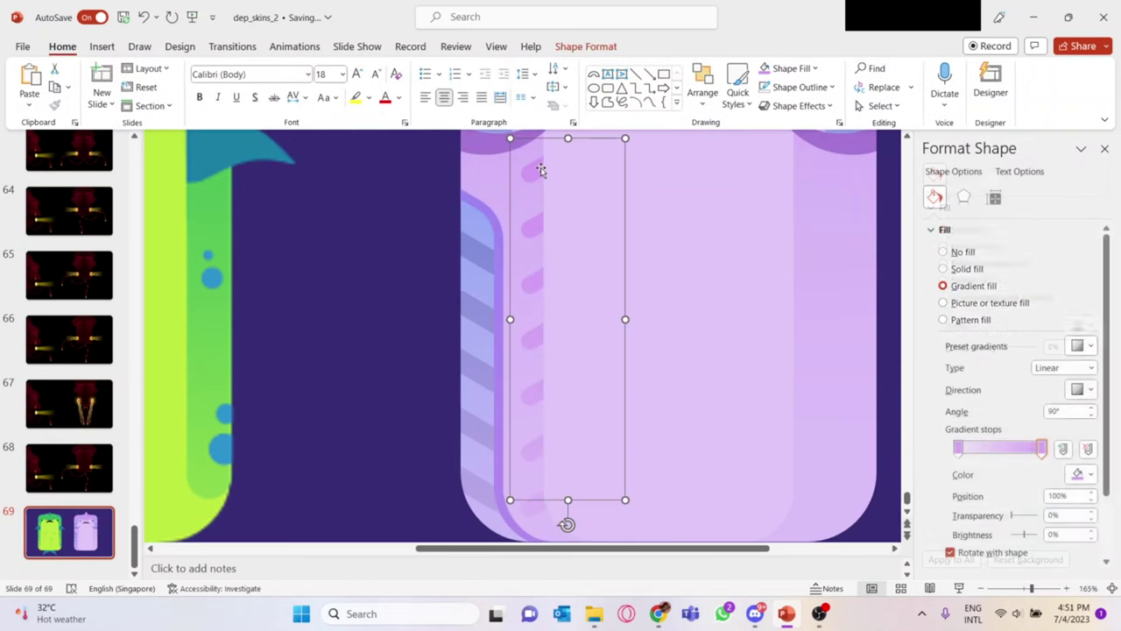
Step: Delete the pink dash column and draw two tilted rectangles forming a chevron
key("Delete")
left_click(102, 46)
left_click(284, 83)
left_click(283, 254)
left_click_drag(692, 354, 692, 354)
scroll(692, 354, "up", 1)
left_click_drag(646, 195, 761, 276)
left_click_drag(692, 285, 546, 304)
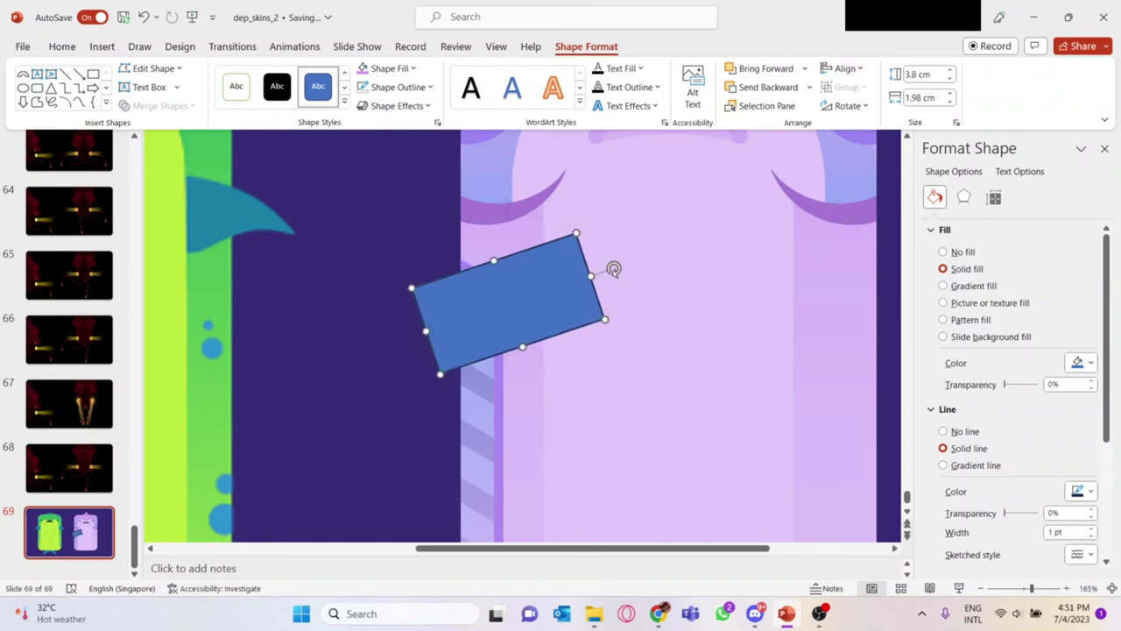
left_click_drag(536, 297, 542, 299)
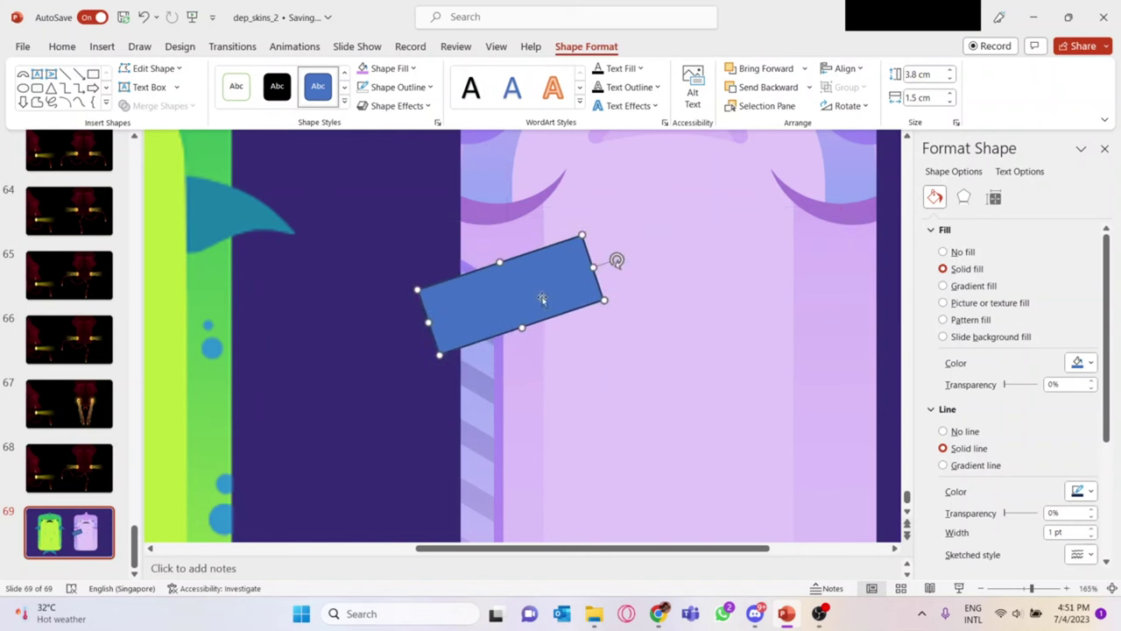
Step: Give the chevron rectangles a light green outline and select them as a group
left_click(410, 47)
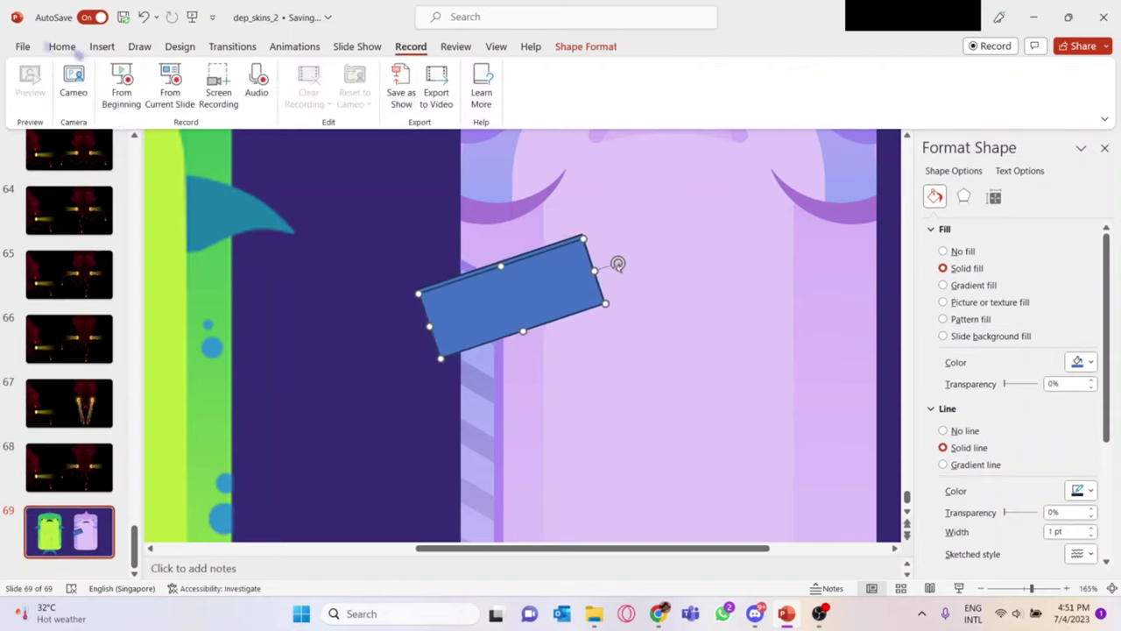
left_click(61, 46)
left_click(799, 87)
left_click(808, 219)
left_click(1059, 588)
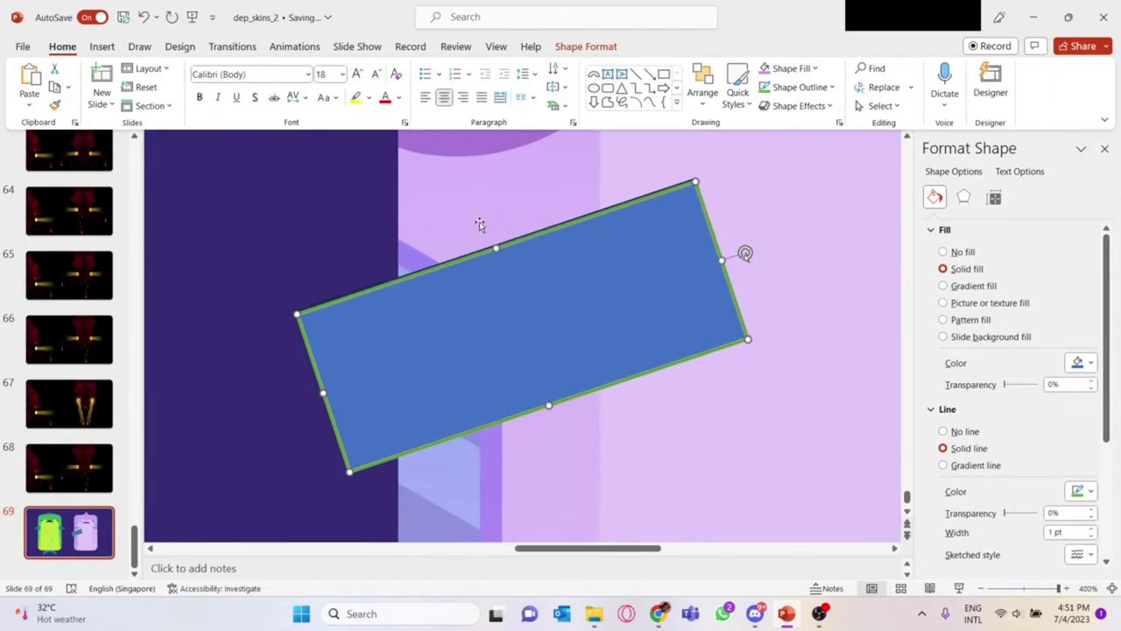
scroll(626, 320, "down", 5)
scroll(626, 321, "up", 3)
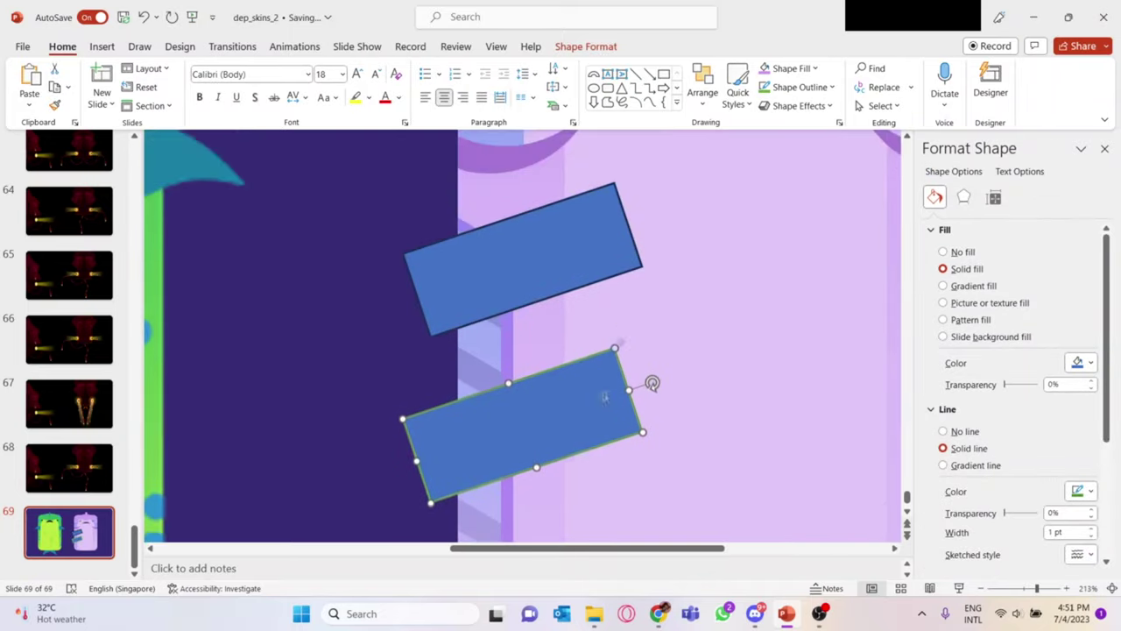
left_click(574, 267)
scroll(313, 336, "up", 5)
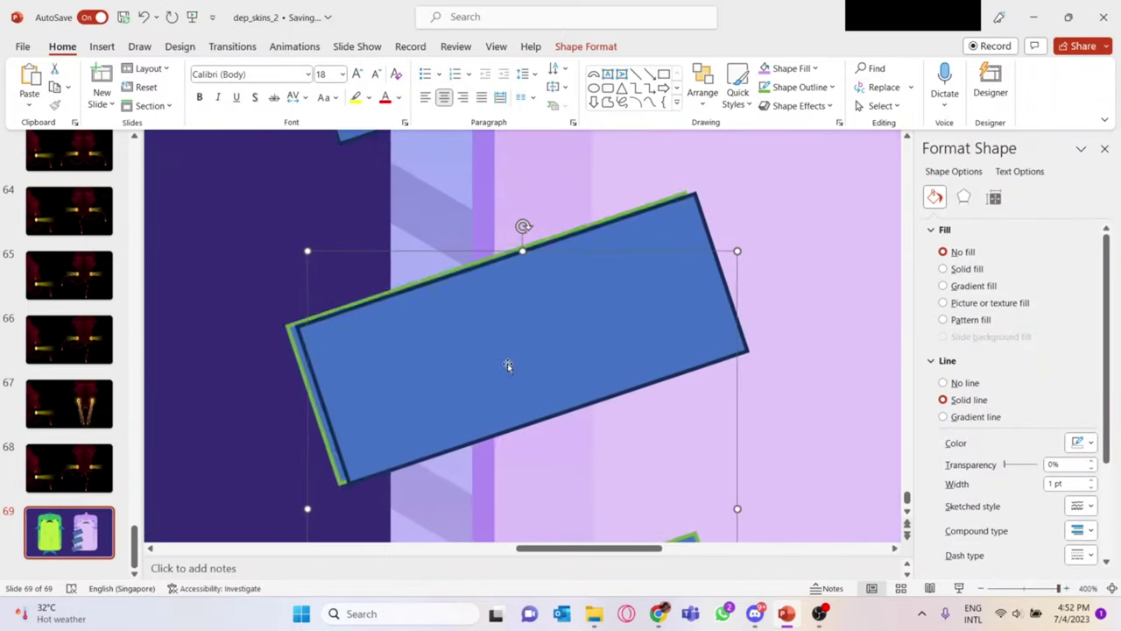
left_click(498, 368)
scroll(498, 368, "down", 8)
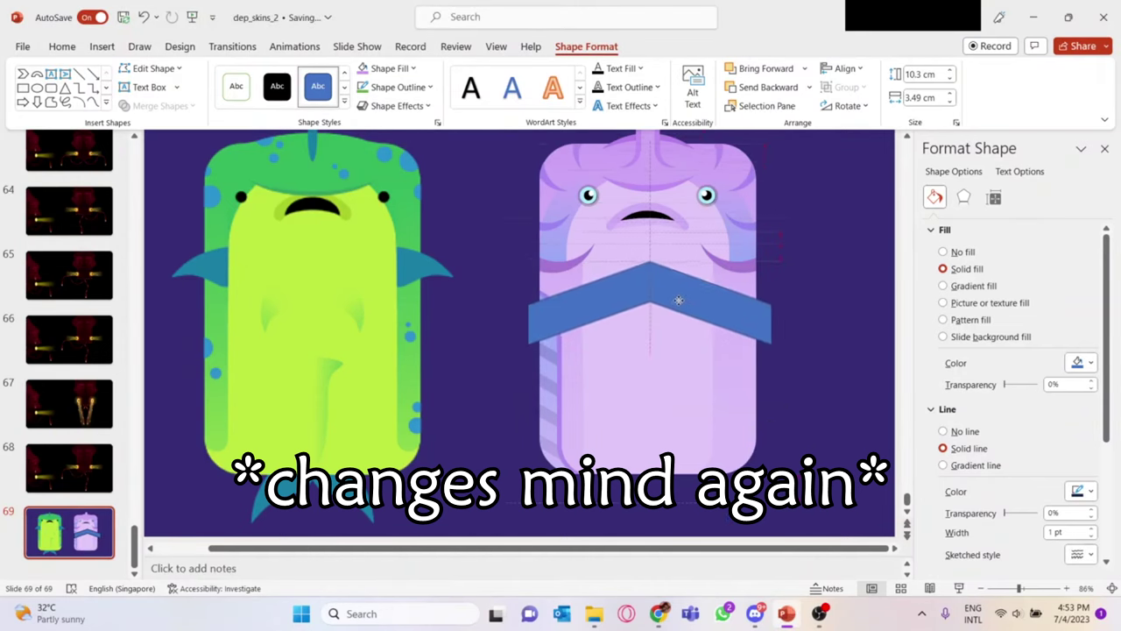
Step: Set the chevron height to 3 cm and drag a copy below the first chevron
type("3.5")
key("Return")
scroll(570, 393, "up", 10)
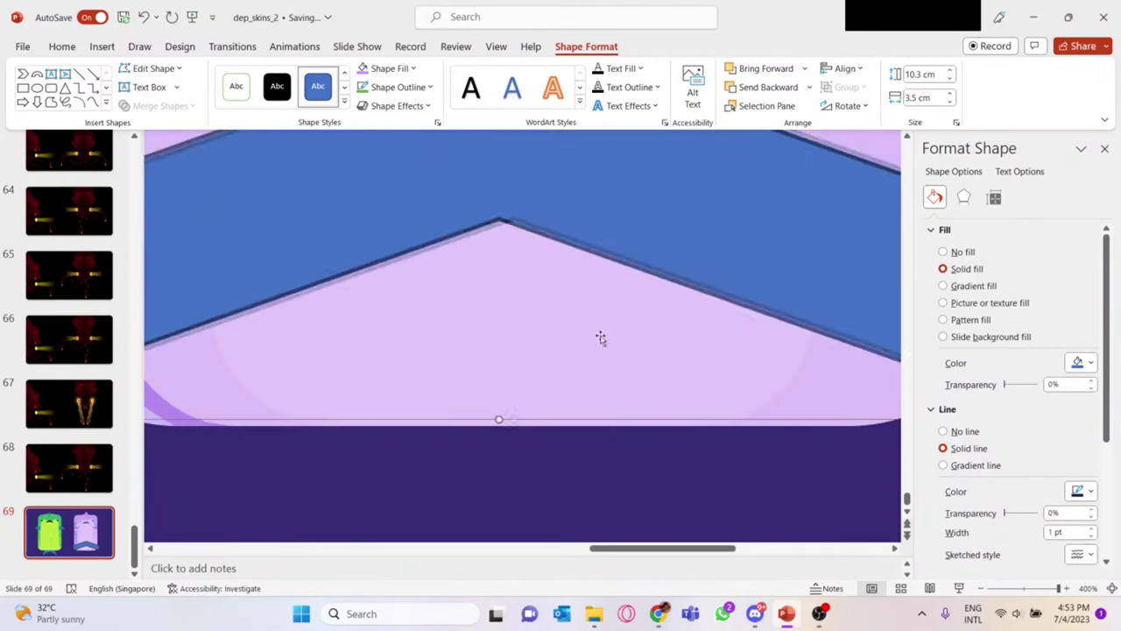
left_click(1004, 589)
left_click(1032, 589)
left_click(920, 97)
type("3")
key("Return")
left_click_drag(436, 210, 533, 295)
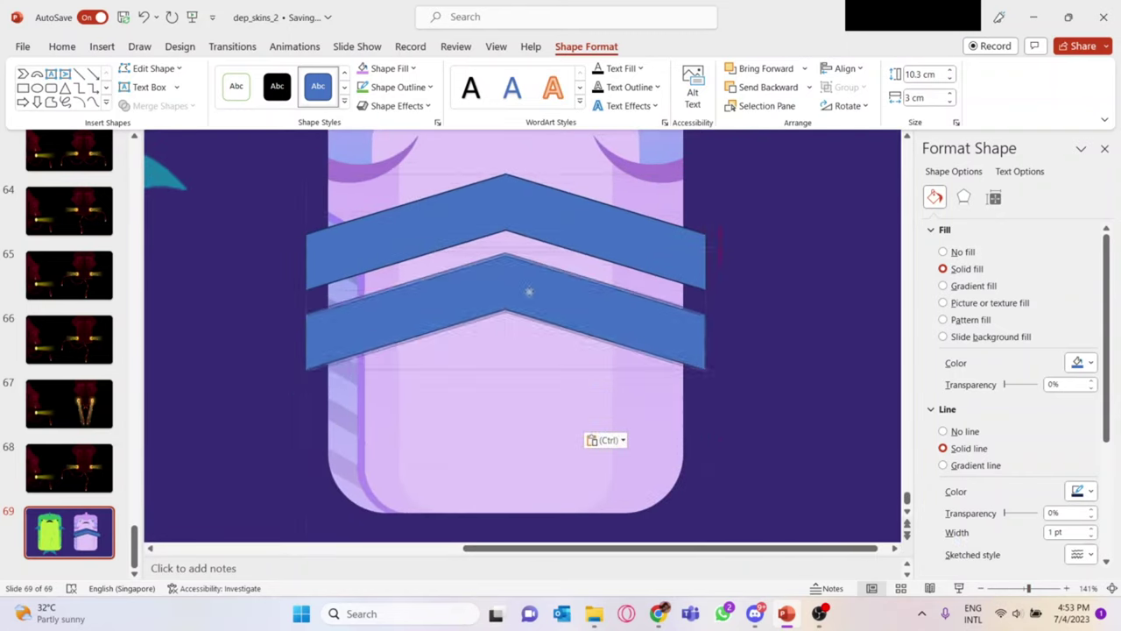
scroll(532, 296, "up", 5)
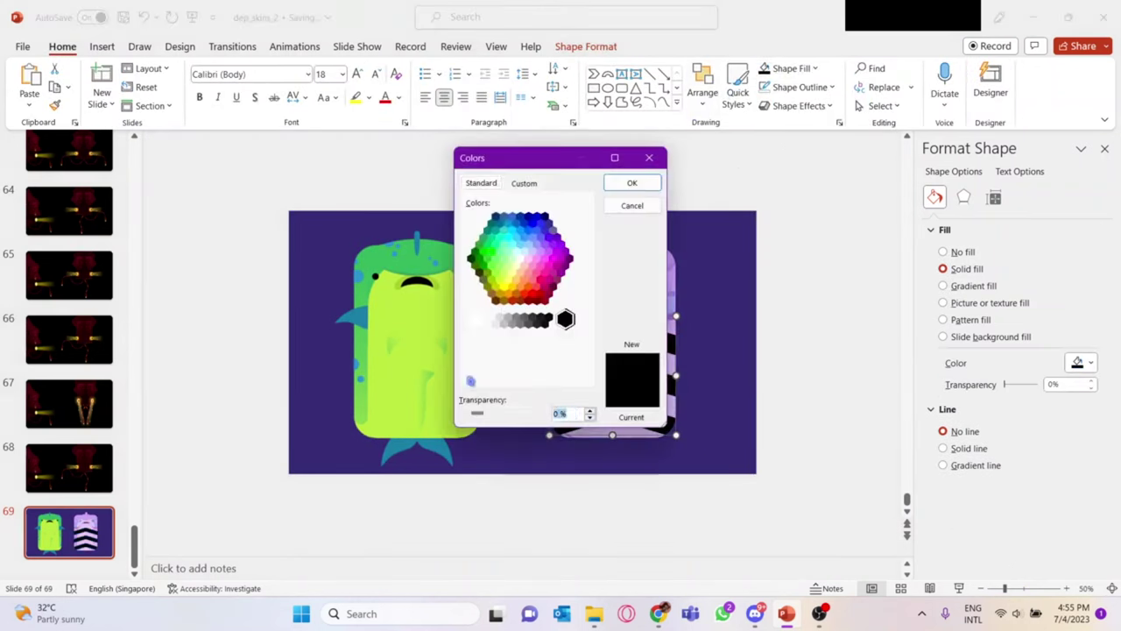
scroll(786, 220, "up", 5)
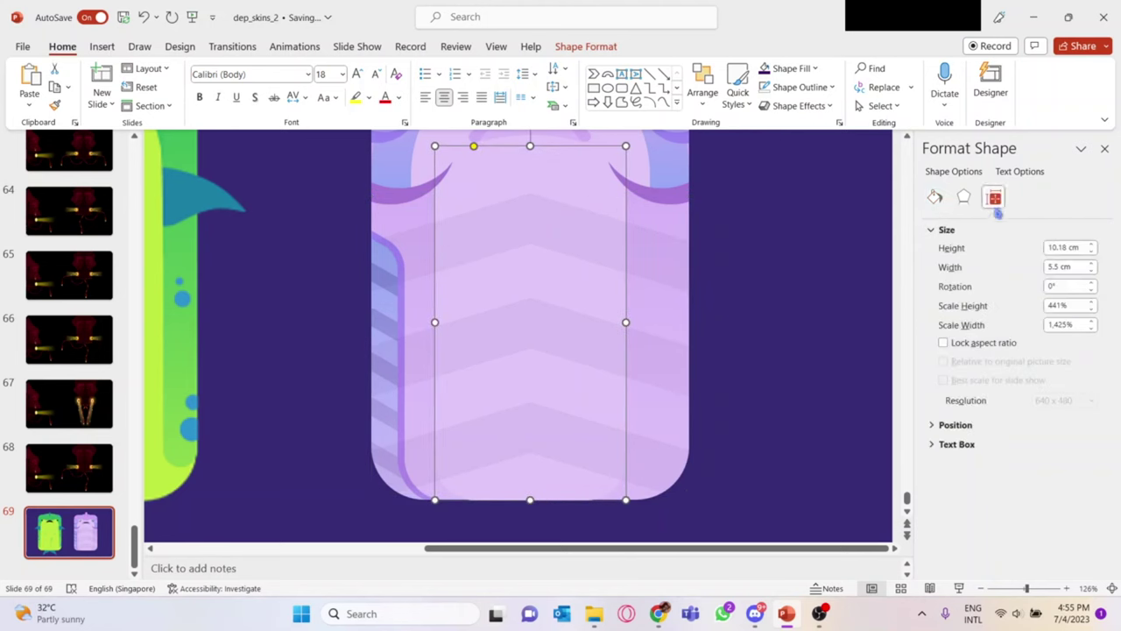
Step: Adjust the inner panel's gradient stop transparencies, setting the first stop to 0%
left_click(935, 197)
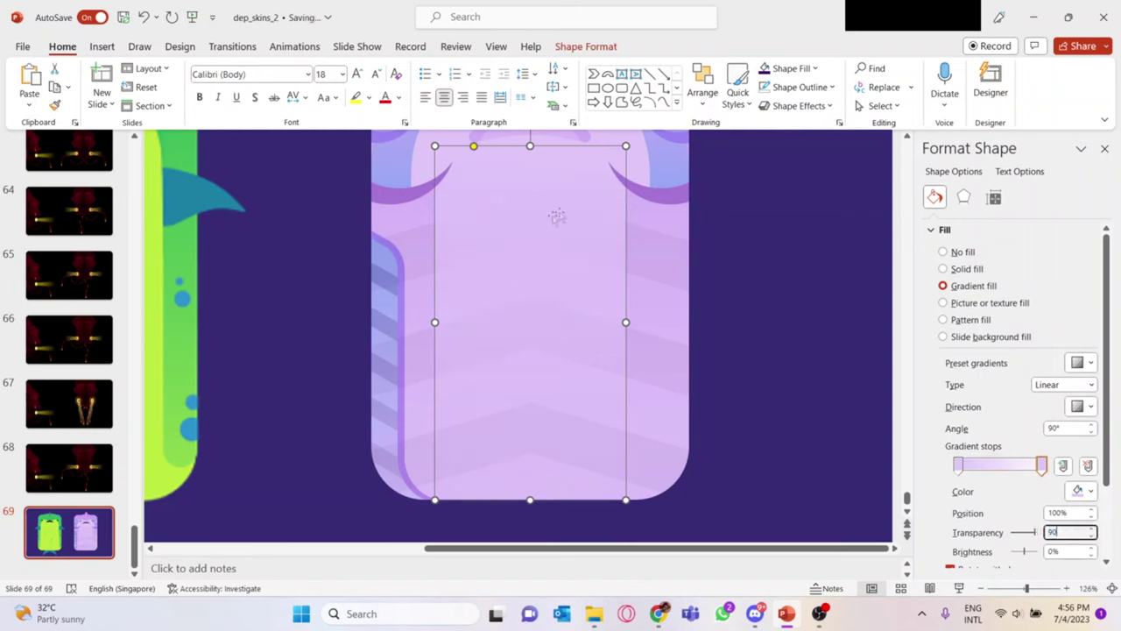
key("Return")
scroll(817, 308, "up", 1)
type("00")
key("Return")
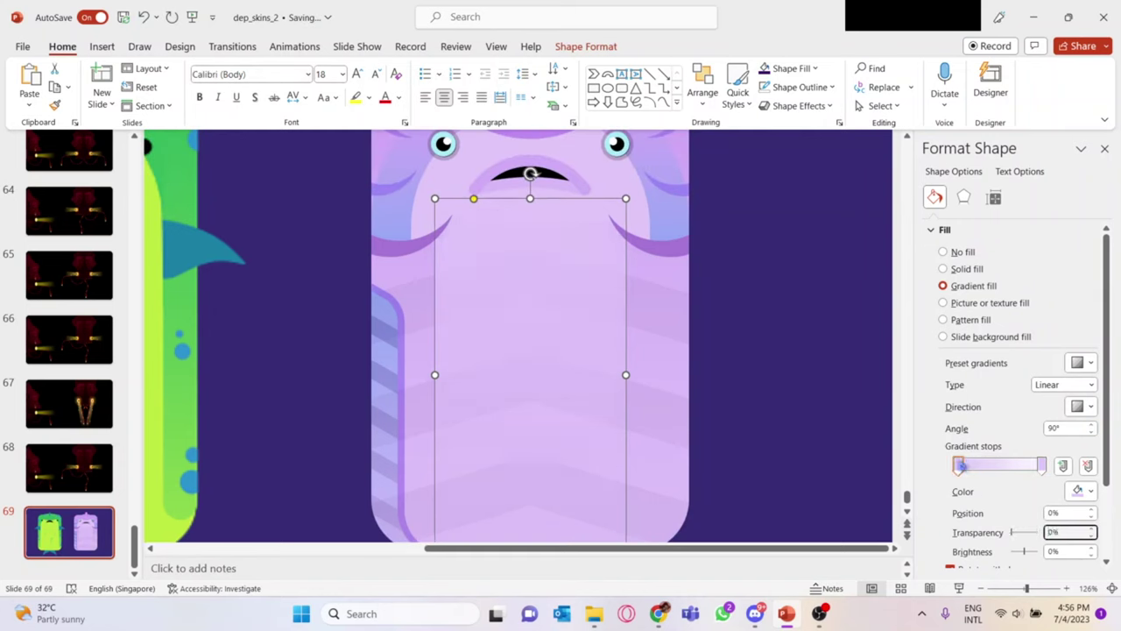
type("5")
left_click(609, 304)
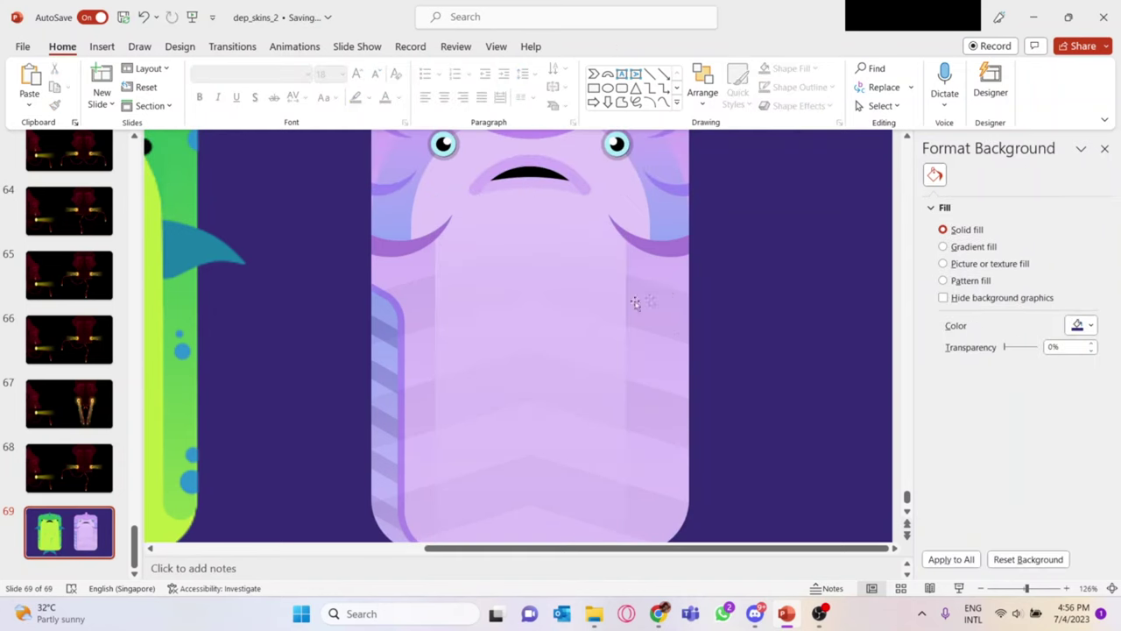
left_click(622, 302)
left_click(988, 466)
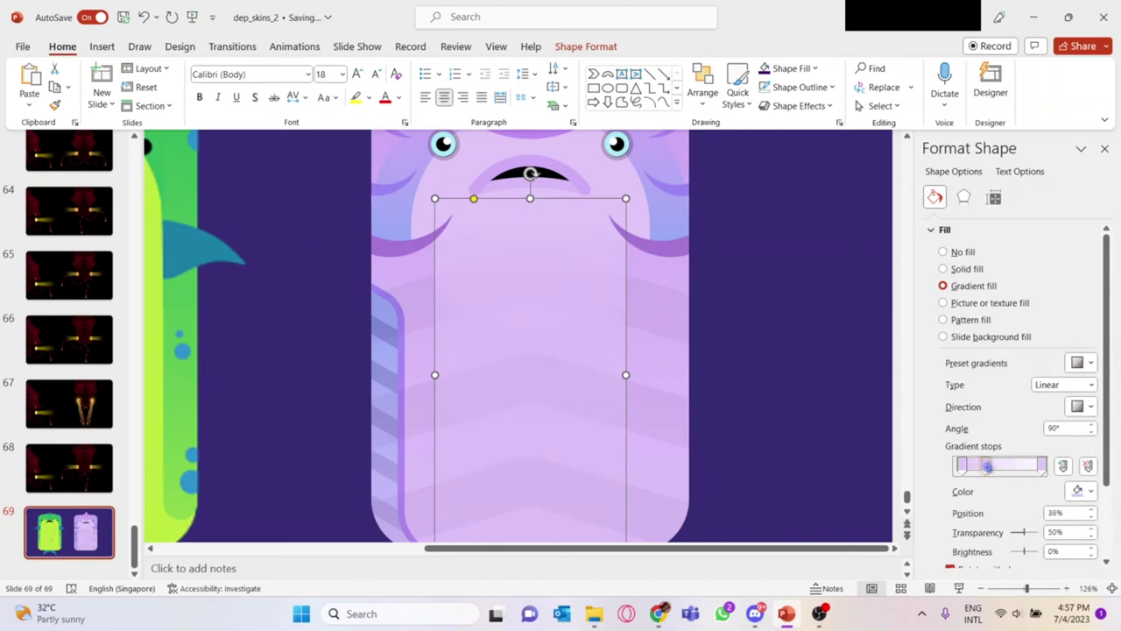
left_click(750, 324)
scroll(750, 324, "down", 1)
scroll(702, 400, "up", 1)
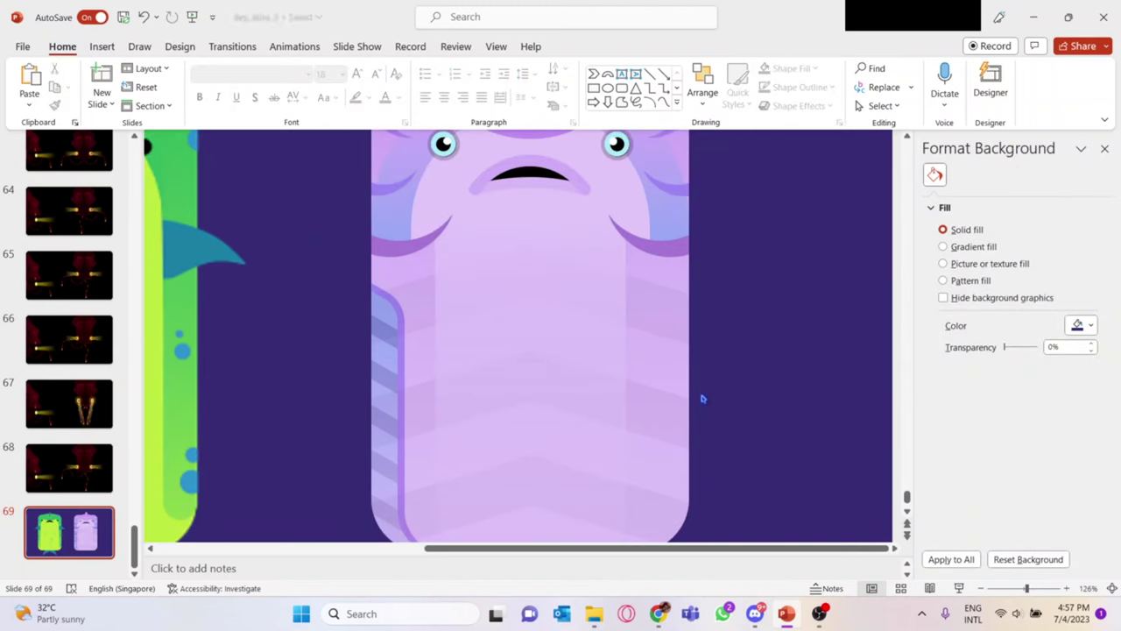
left_click(345, 394)
right_click(392, 344)
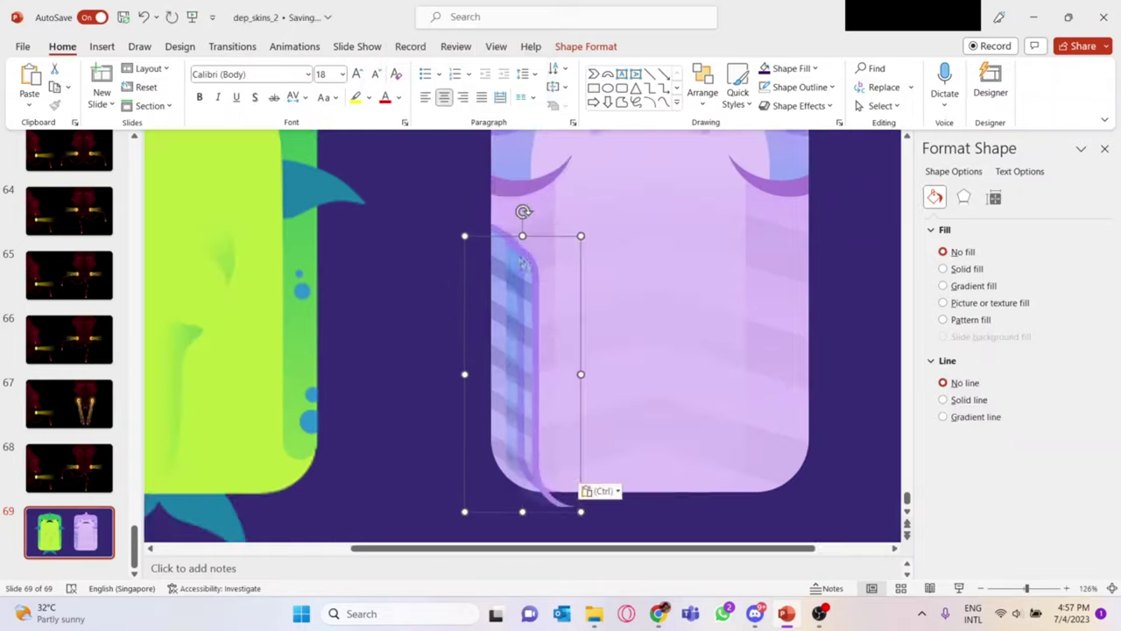
Step: Draw a curve along the left edge of the lavender body
scroll(571, 337, "up", 8)
left_click(771, 263)
scroll(829, 251, "down", 8)
scroll(467, 343, "up", 3)
left_click(102, 47)
left_click(283, 92)
left_click(283, 226)
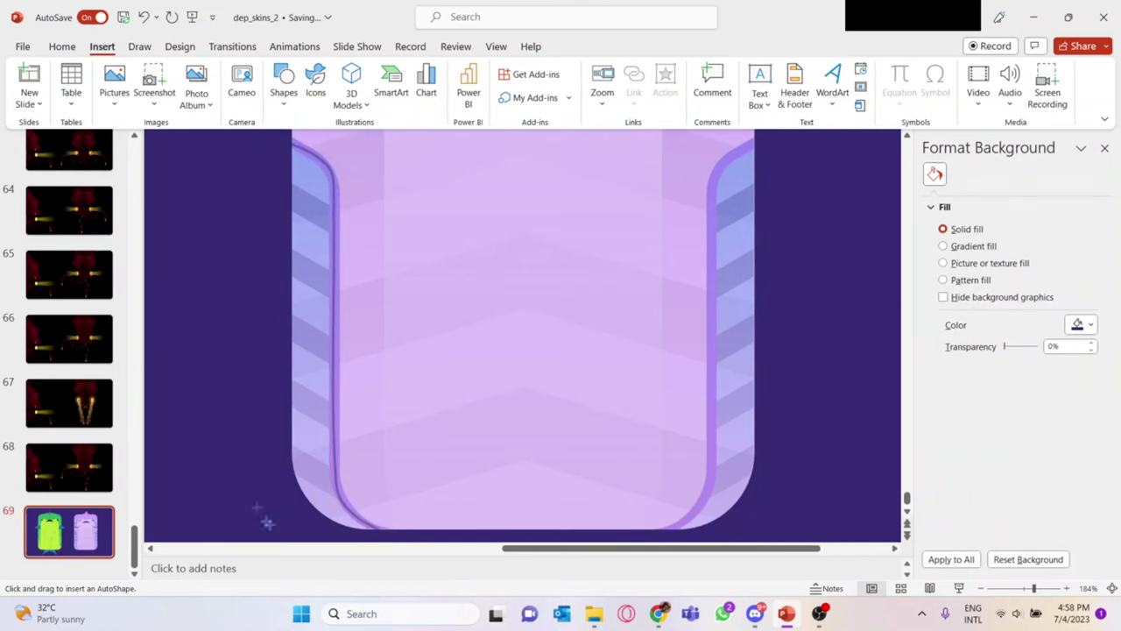
left_click_drag(270, 525, 429, 205)
Step: Paste a horizontally flipped copy of the curve onto the body's right edge
scroll(526, 193, "left", 3)
key("ctrl+v")
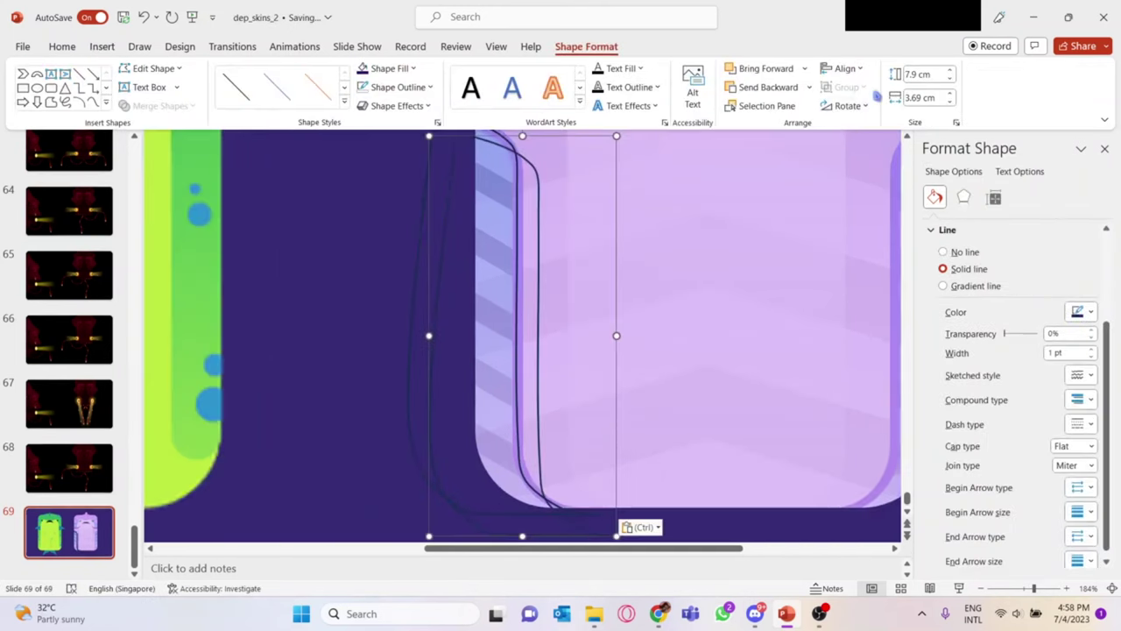
left_click(847, 106)
left_click(902, 187)
left_click_drag(644, 549, 686, 549)
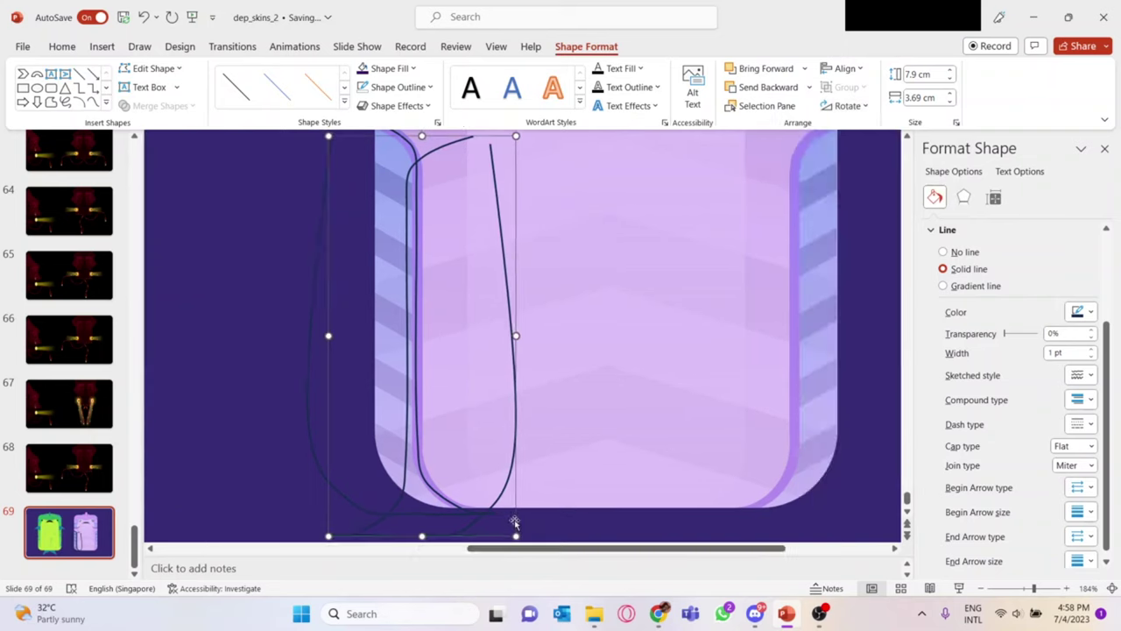
left_click_drag(474, 526, 800, 491)
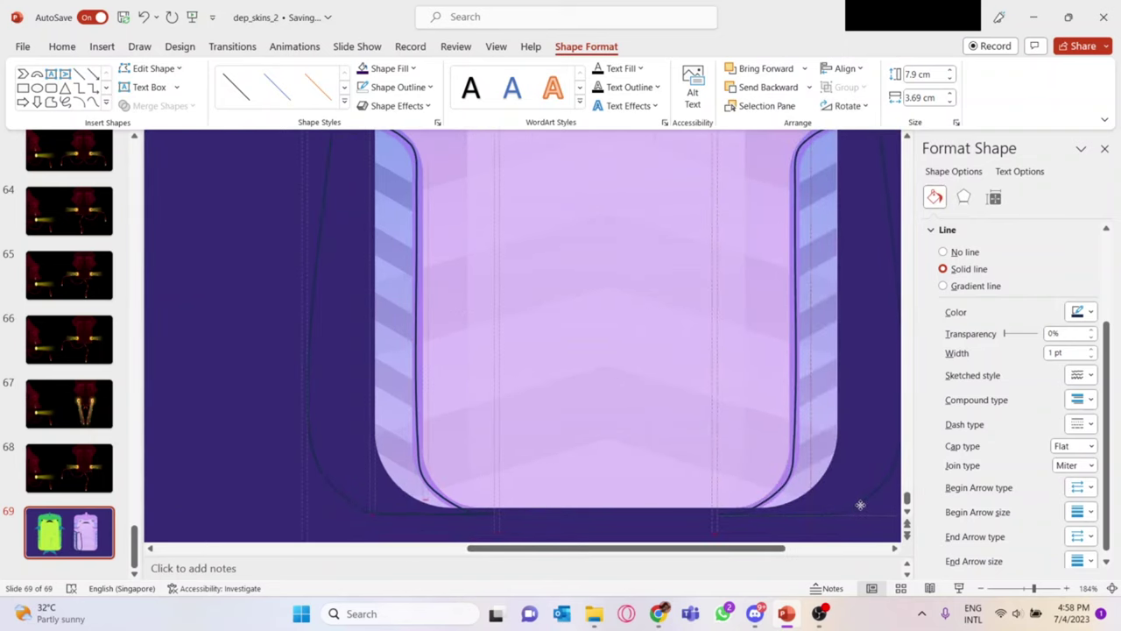
Step: Subtract the left and right curves from the lavender inner panel
scroll(806, 302, "up", 1)
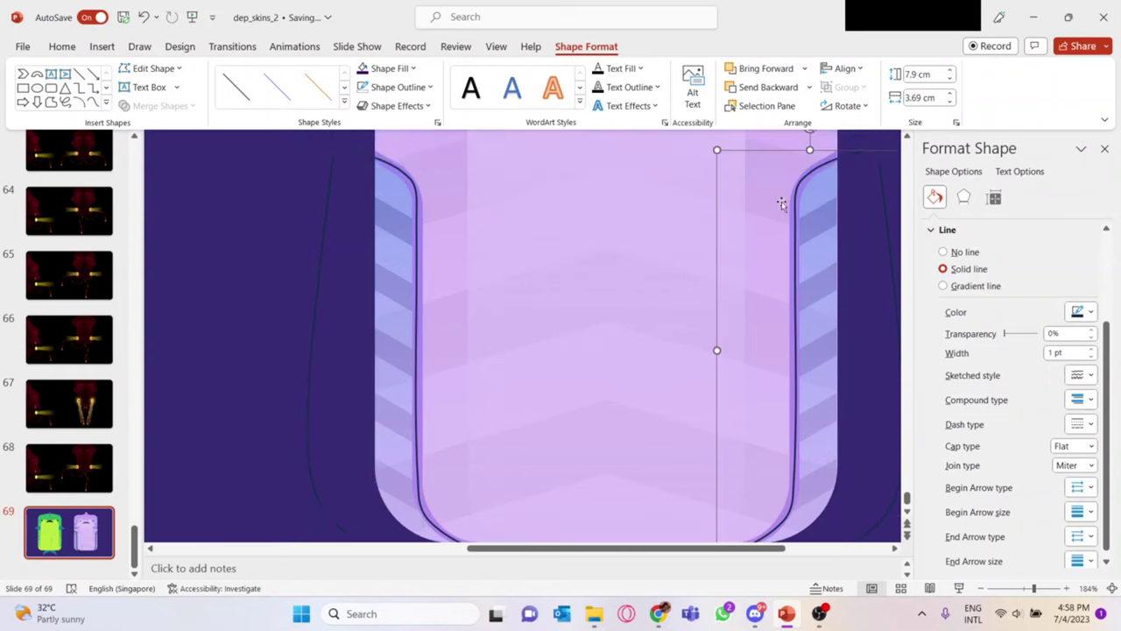
left_click(444, 192)
left_click(415, 187, "shift")
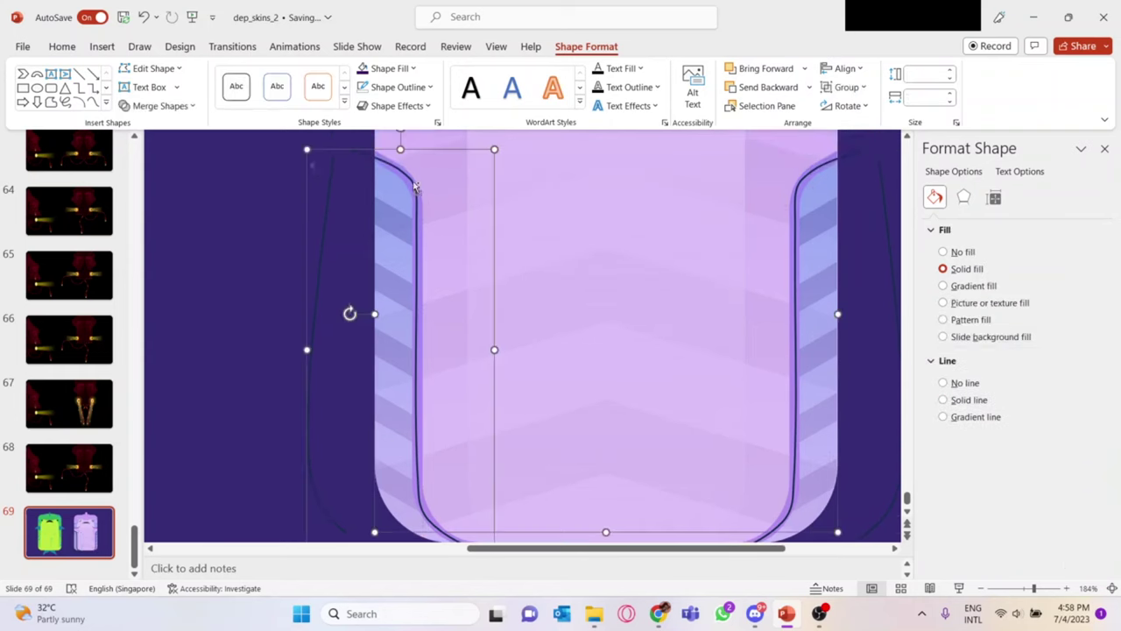
left_click(154, 205)
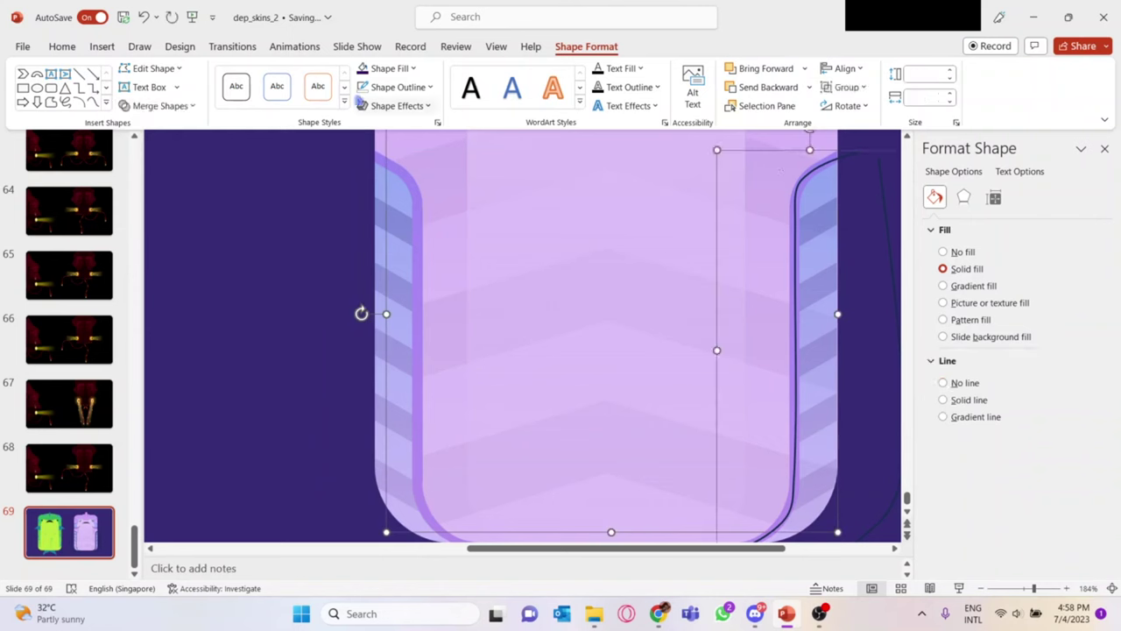
left_click(160, 105)
left_click(157, 205)
left_click(806, 263)
scroll(736, 219, "up", 5)
scroll(730, 205, "down", 5)
left_click(684, 325)
scroll(683, 325, "up", 3)
left_click(509, 252)
scroll(510, 252, "up", 5)
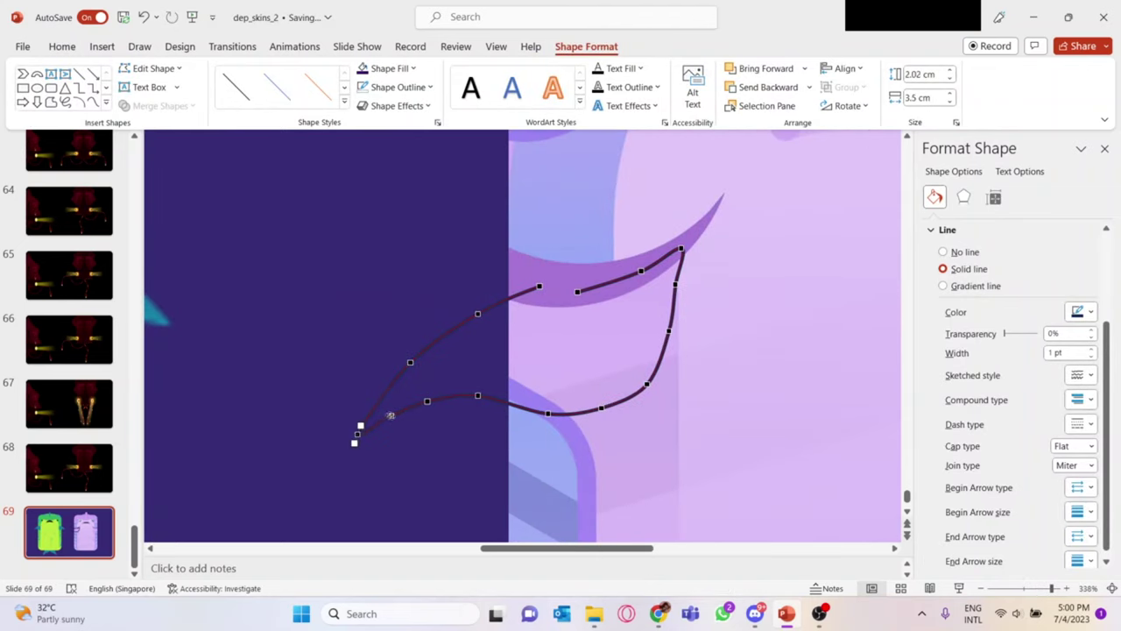
Step: Reshape the curved fin by dragging two edit points and deleting its top-right point
left_click_drag(390, 416, 373, 437)
left_click_drag(669, 330, 668, 333)
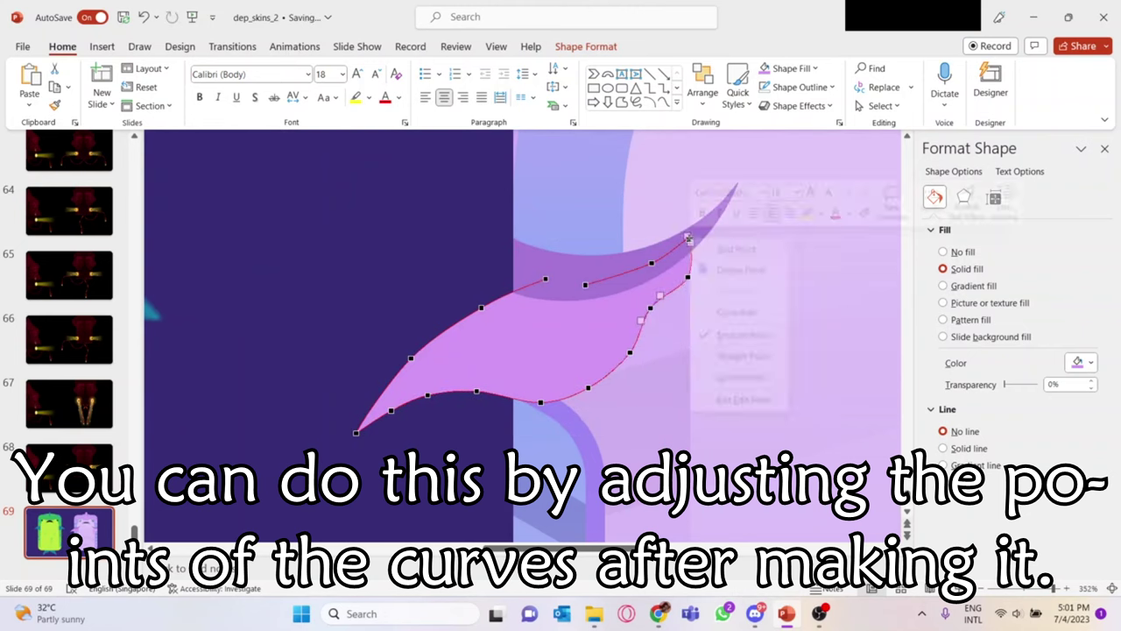
right_click(688, 277)
left_click(711, 307)
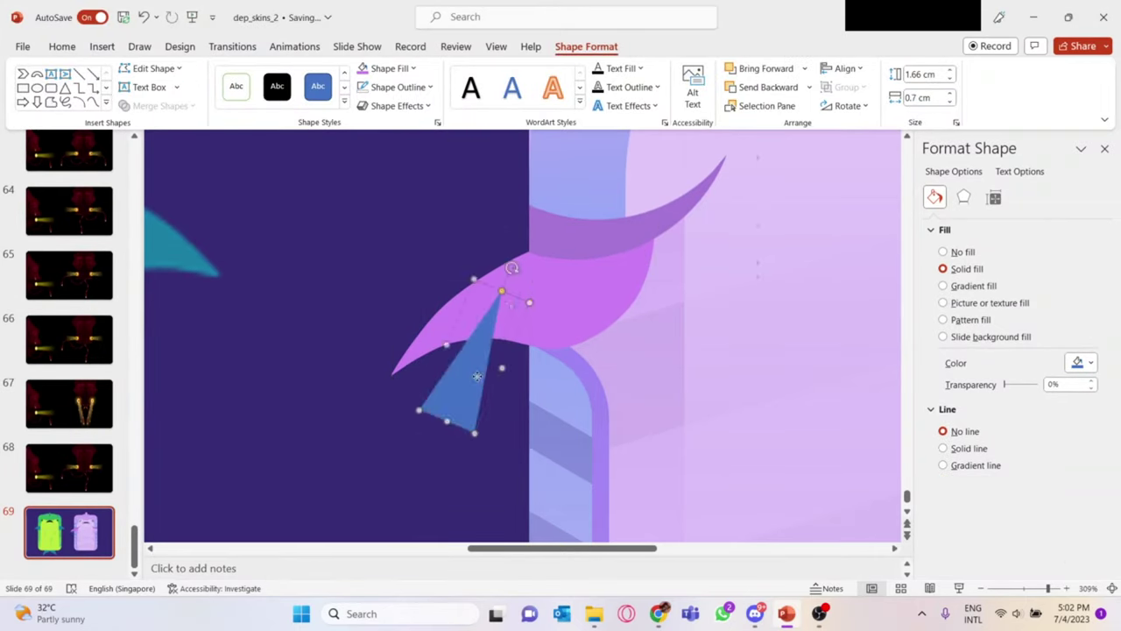
Step: Paste and rotate triangles onto the fin as rays, then group them
mouse_move(533, 298)
left_mouse_down()
mouse_move(548, 351)
mouse_move(622, 368)
left_mouse_up()
key("ctrl+v")
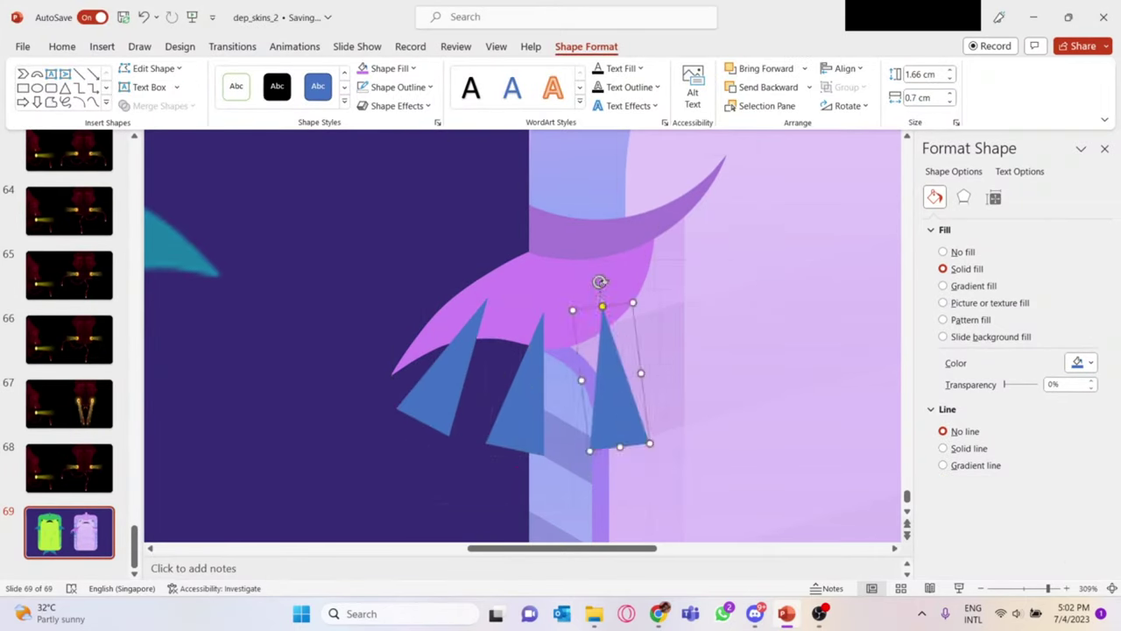
left_click(537, 393)
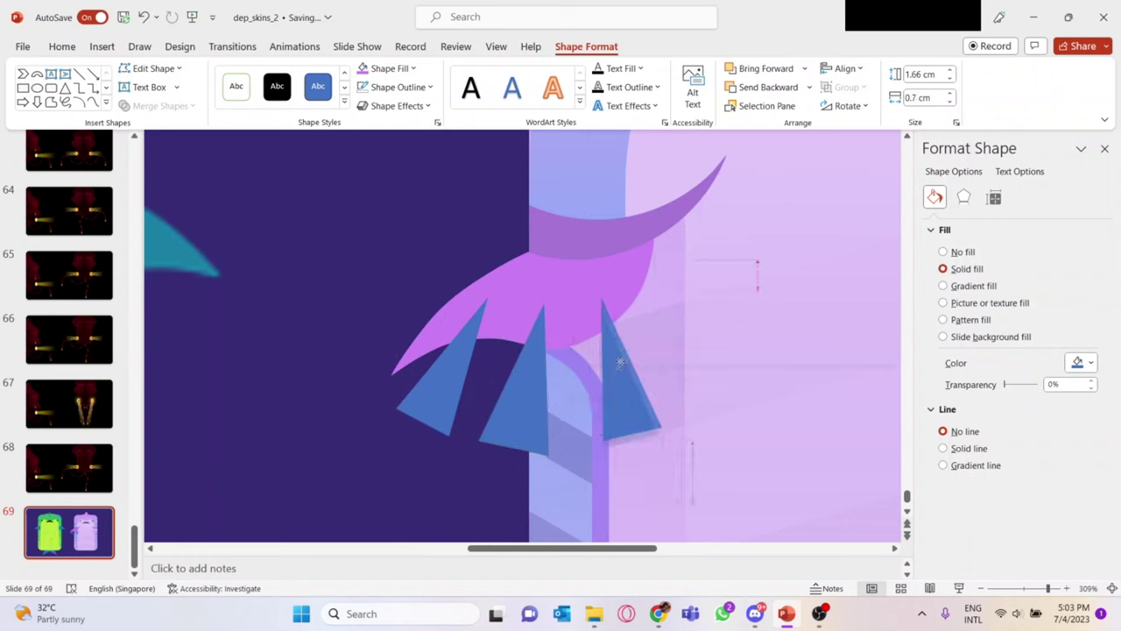
key("ctrl+g")
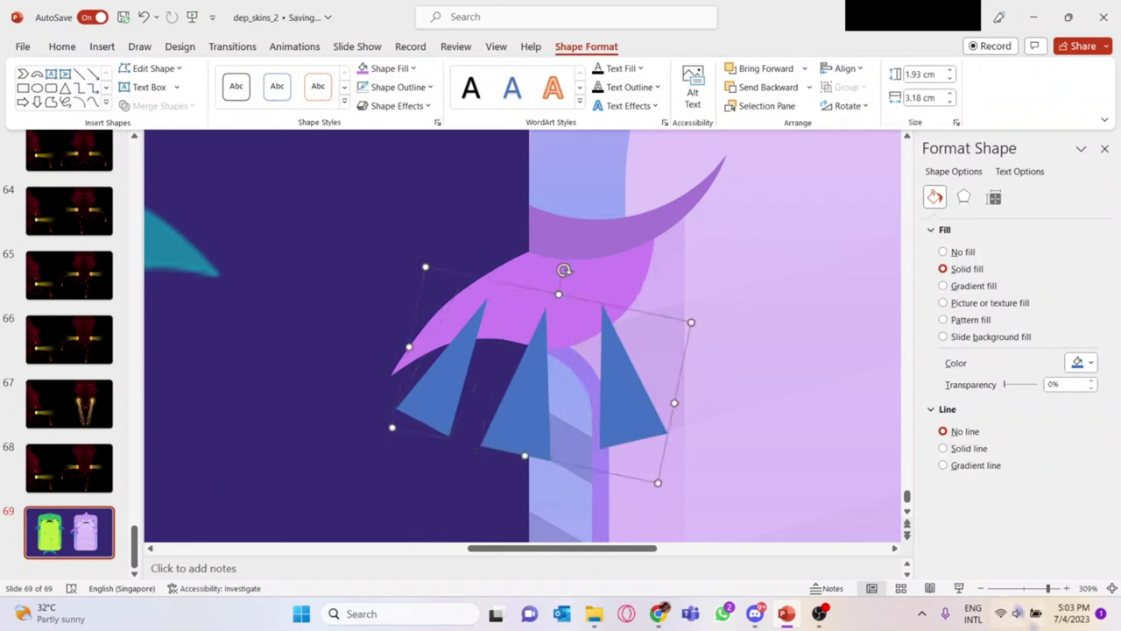
scroll(642, 298, "down", 10)
scroll(524, 335, "up", 5)
Step: Fill the grouped triangle rays with purple at 85% transparency
left_click(530, 350)
left_click(414, 68)
left_click(400, 288)
type("85")
key("Return")
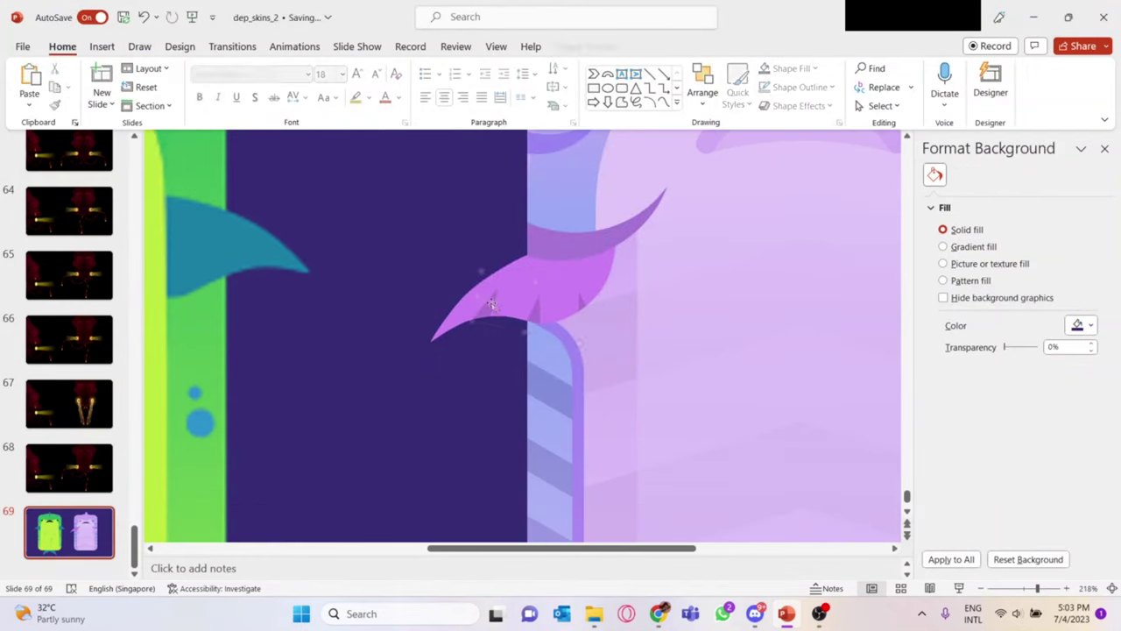
Step: Compare the fin against several whitemargin unicornfish reference photos in Chrome
left_click(412, 263)
scroll(525, 310, "right", 3)
left_click(659, 613)
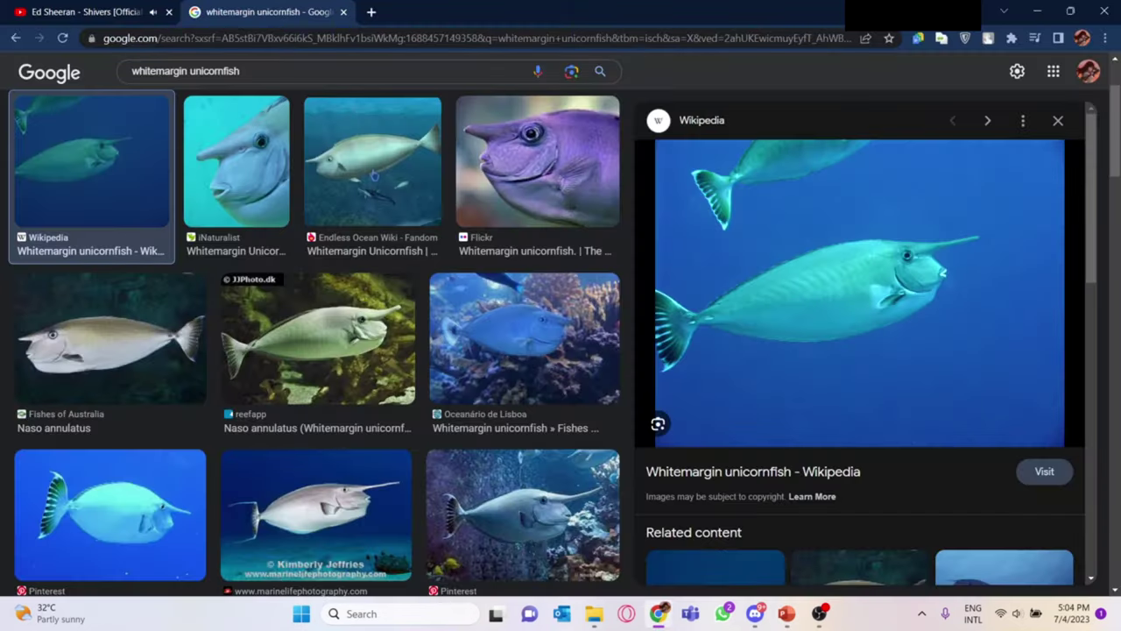
left_click(318, 341)
left_click(110, 342)
scroll(109, 342, "up", 2)
left_click(537, 289)
left_click(372, 298)
scroll(368, 332, "down", 3)
left_click(367, 334)
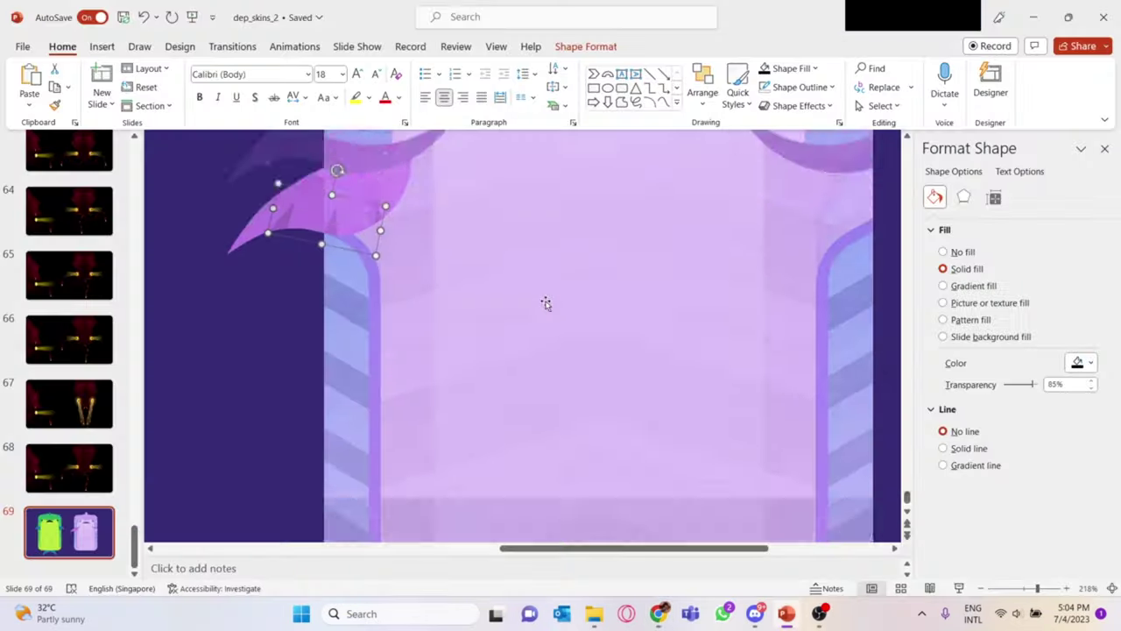
right_click(596, 197)
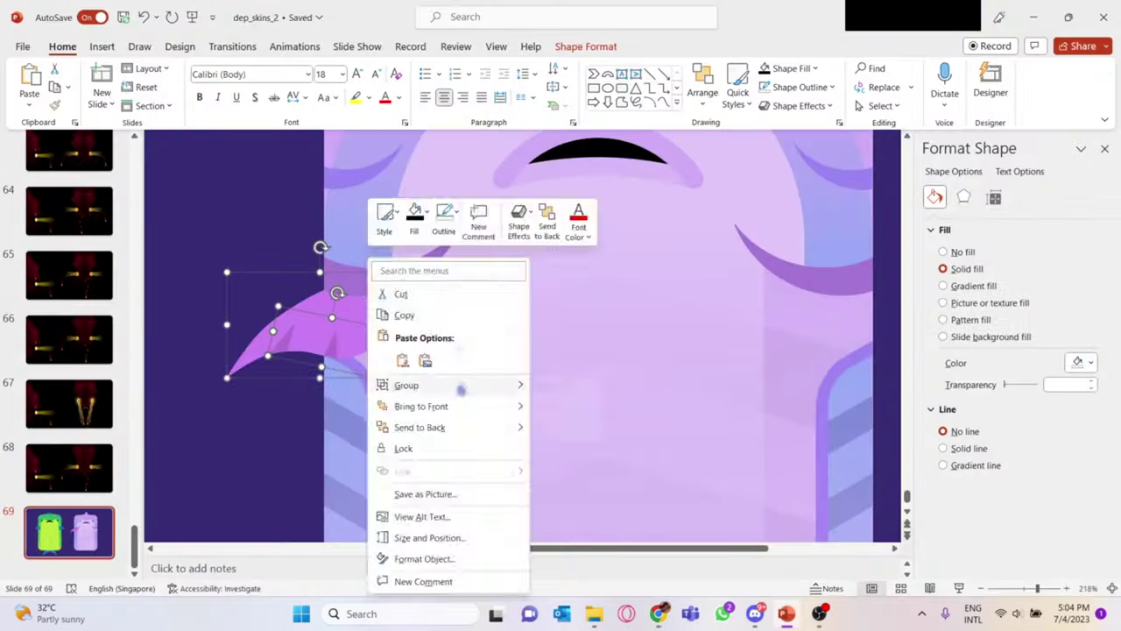
Step: Duplicate the purple spiky fin, flip the copy, and nudge it onto the body's right side
left_click(536, 328)
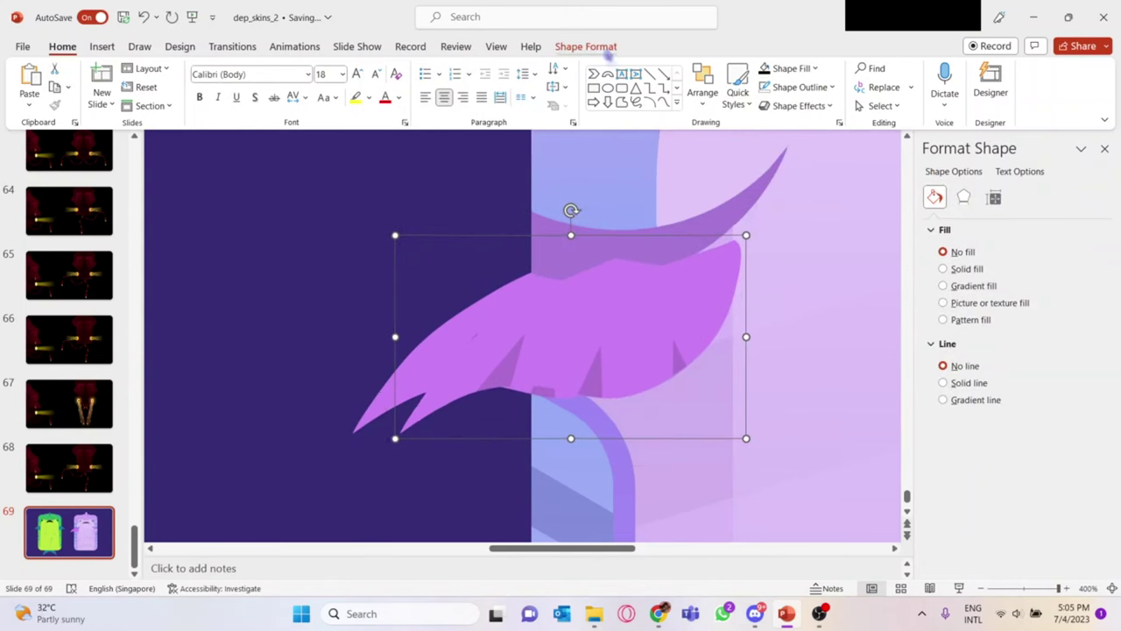
left_click_drag(648, 370, 834, 370)
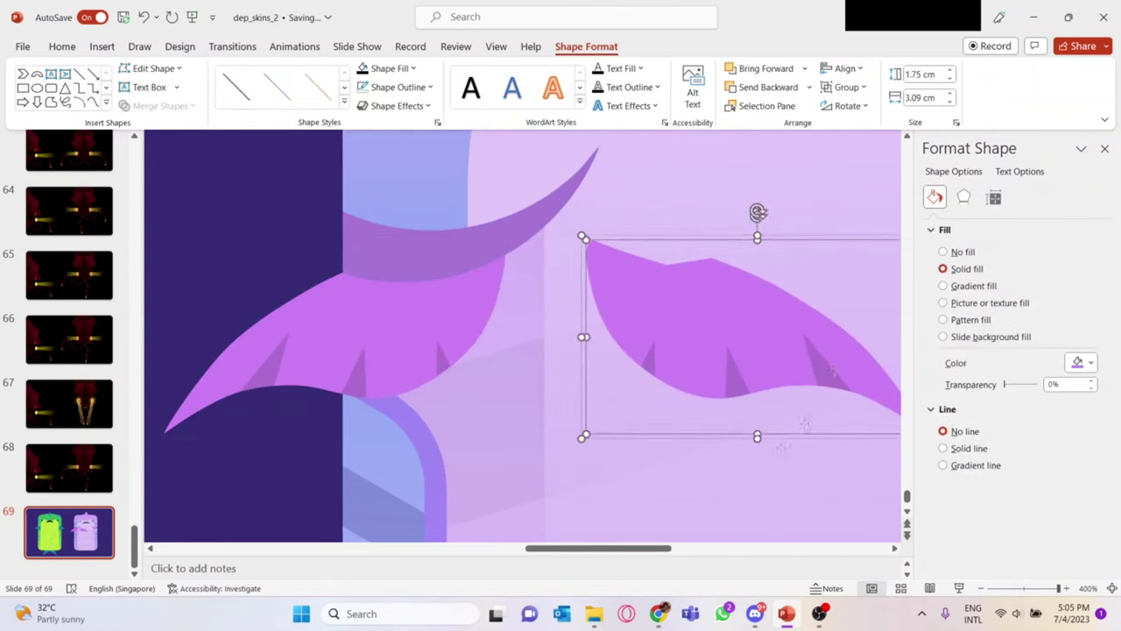
left_click_drag(605, 549, 706, 549)
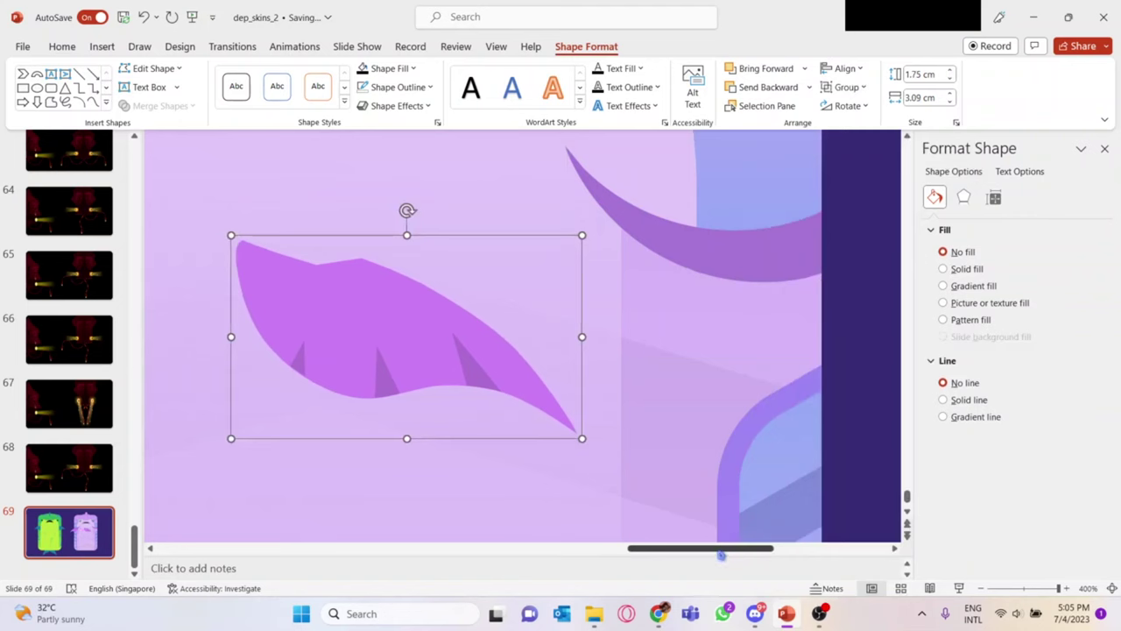
key("Right")
key("Right")
key("Right")
key("Right")
key("Right")
key("Right")
key("Right")
key("Right")
key("Right")
key("Right")
key("Right")
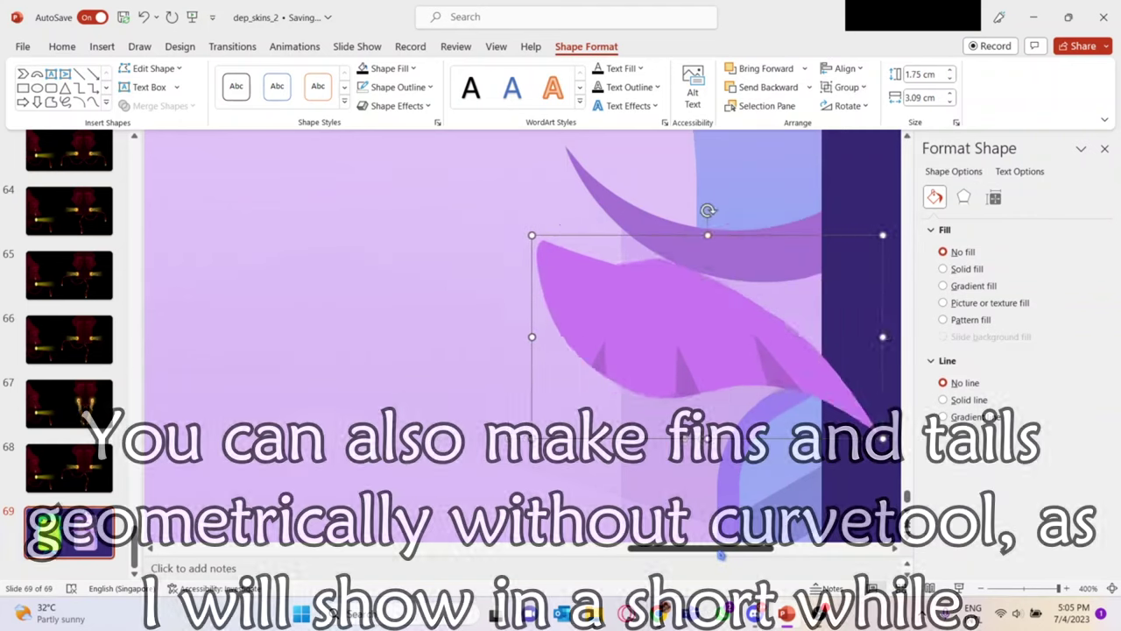
key("Right")
key("Right")
key("Right")
left_click_drag(723, 553, 750, 553)
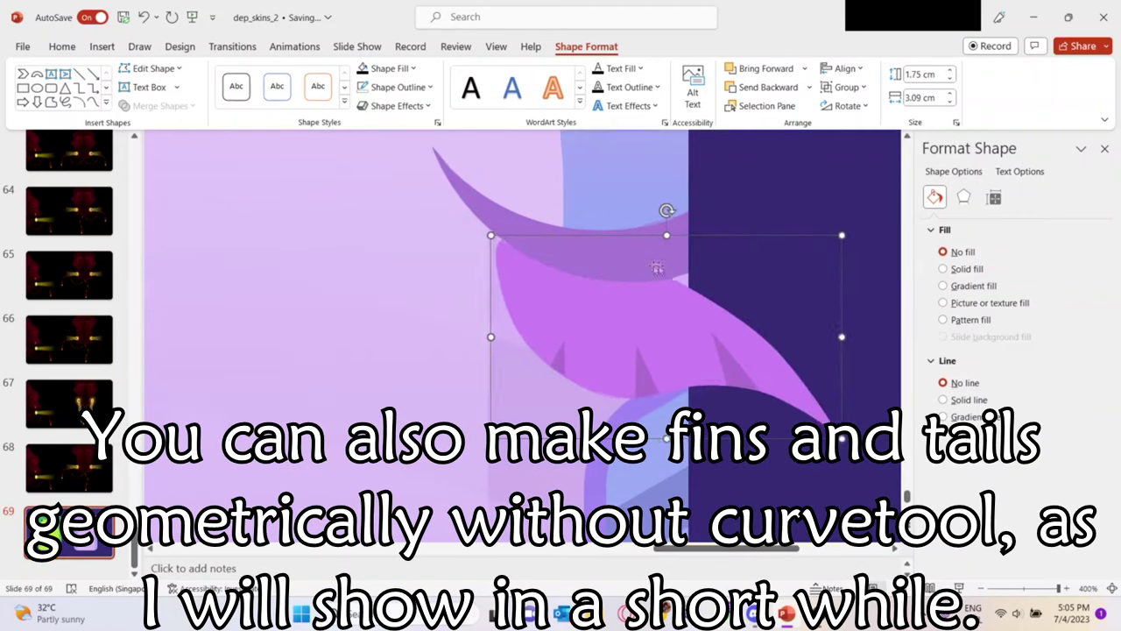
key("Right")
key("ctrl+Right")
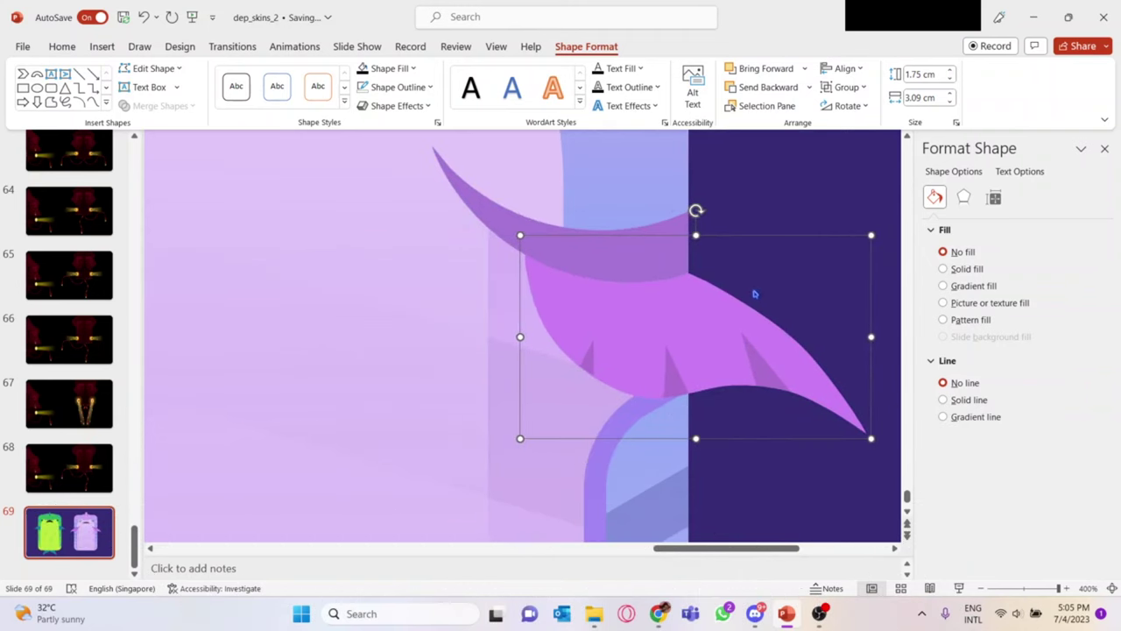
scroll(750, 298, "down", 5)
left_click(826, 426)
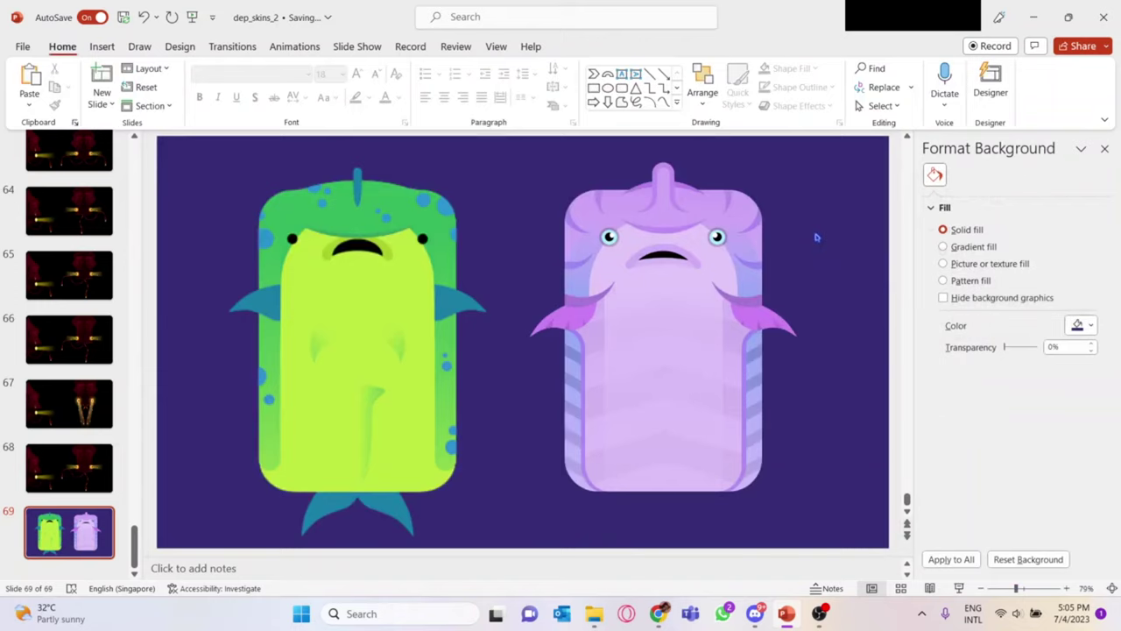
Step: Paste the stripe shape, set its size to 12, and move it onto the lavender body's centre
key("alt+Tab")
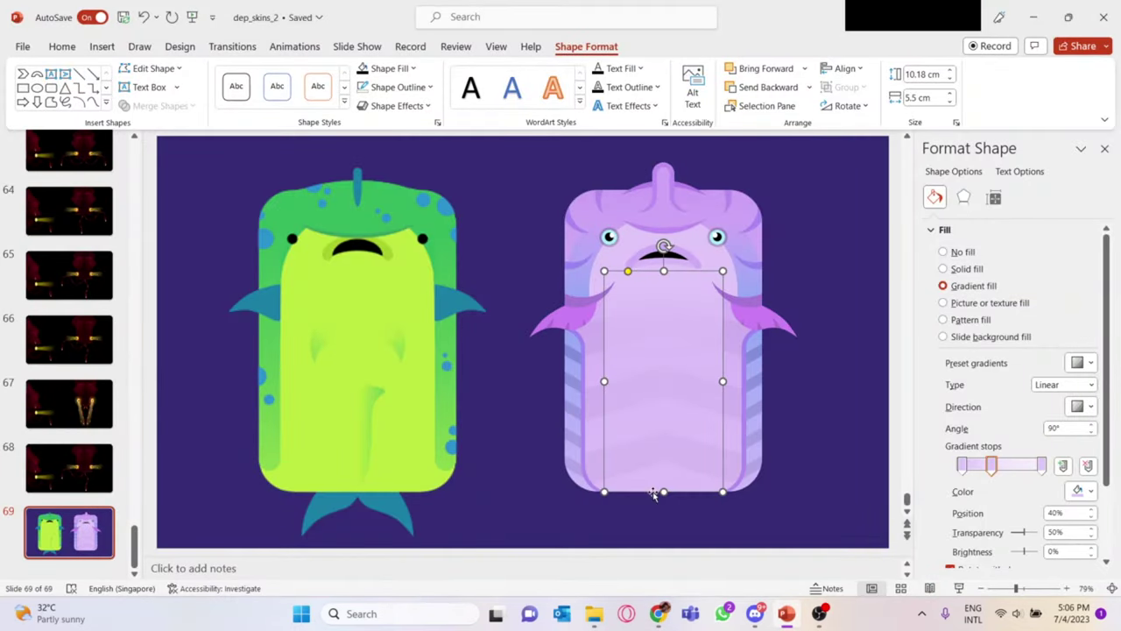
key("ctrl+v")
left_click(994, 197)
triple_click(1065, 248)
type("12")
key("Return")
left_click_drag(518, 278, 529, 279)
left_click_drag(915, 359, 679, 517)
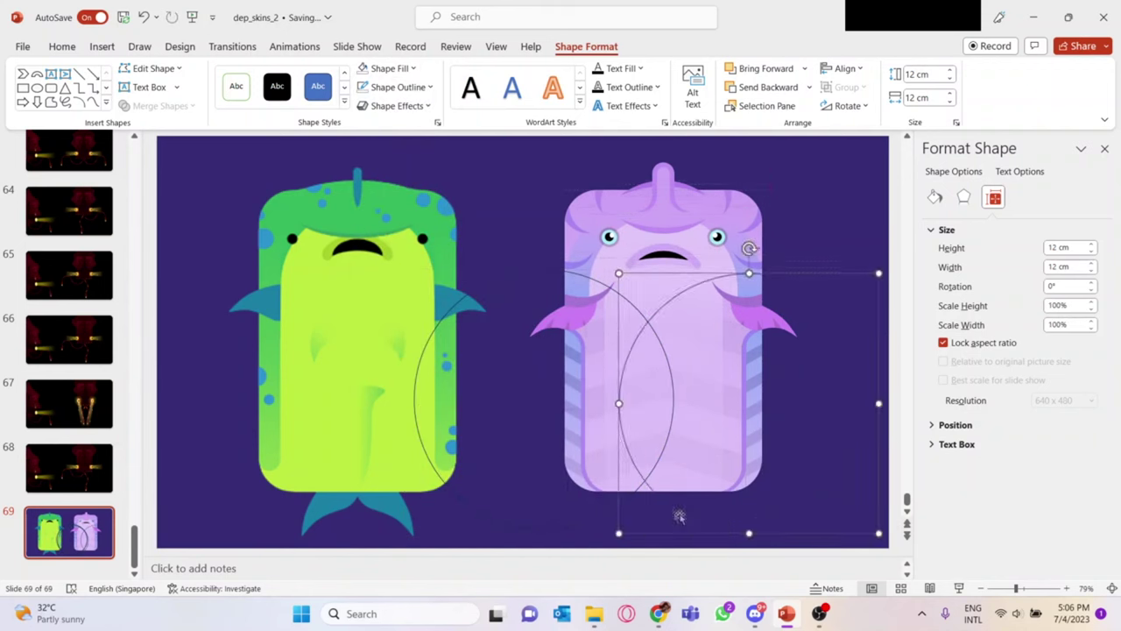
Step: Fit the slide in view, review the stripe, and glance at the Chrome unicornfish references
scroll(702, 506, "up", 10, "ctrl")
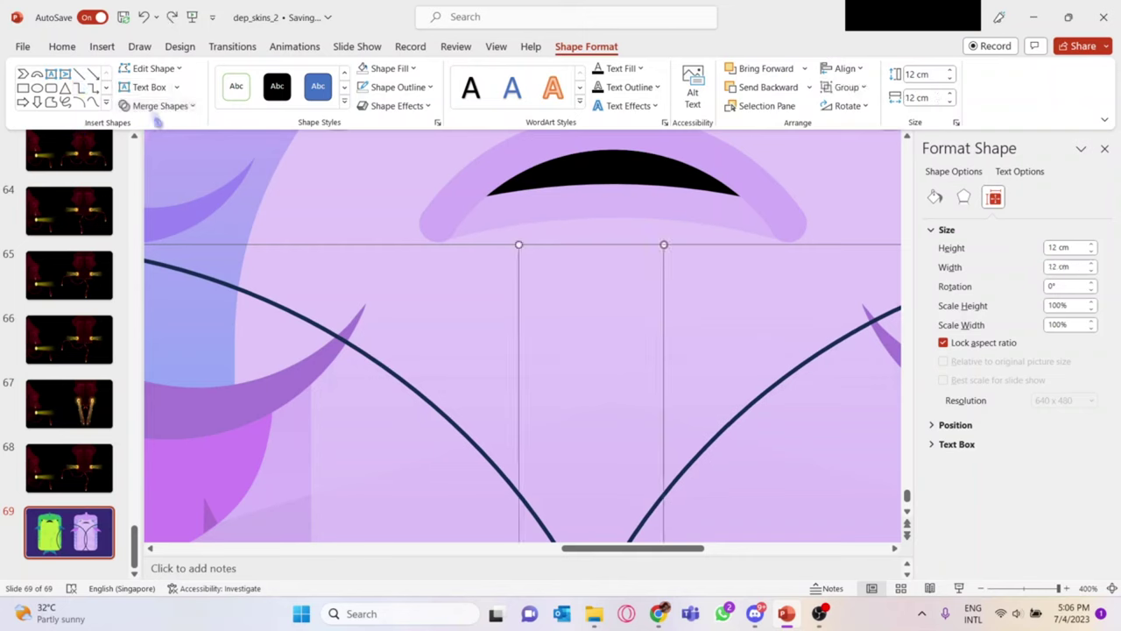
left_click(1112, 588)
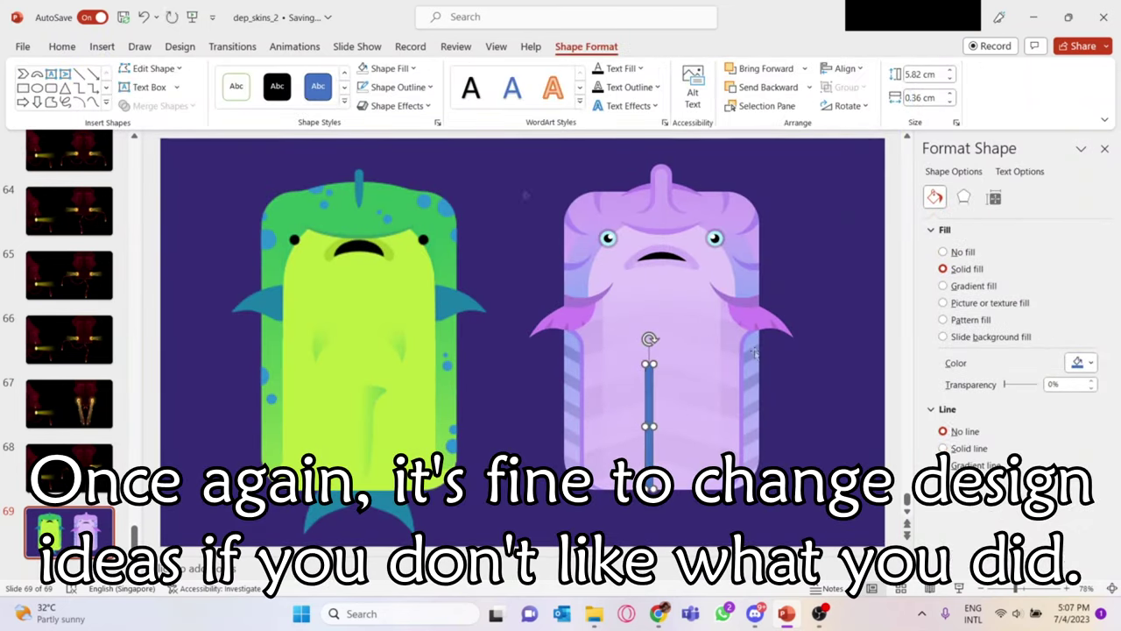
scroll(650, 456, "up", 10, "ctrl")
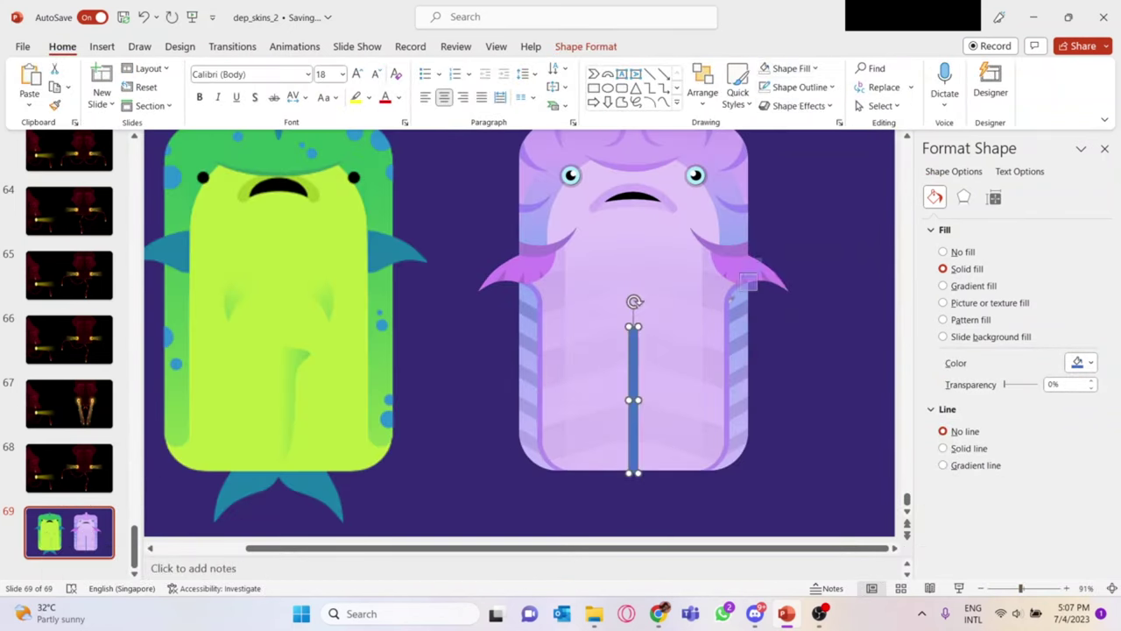
left_click(798, 247)
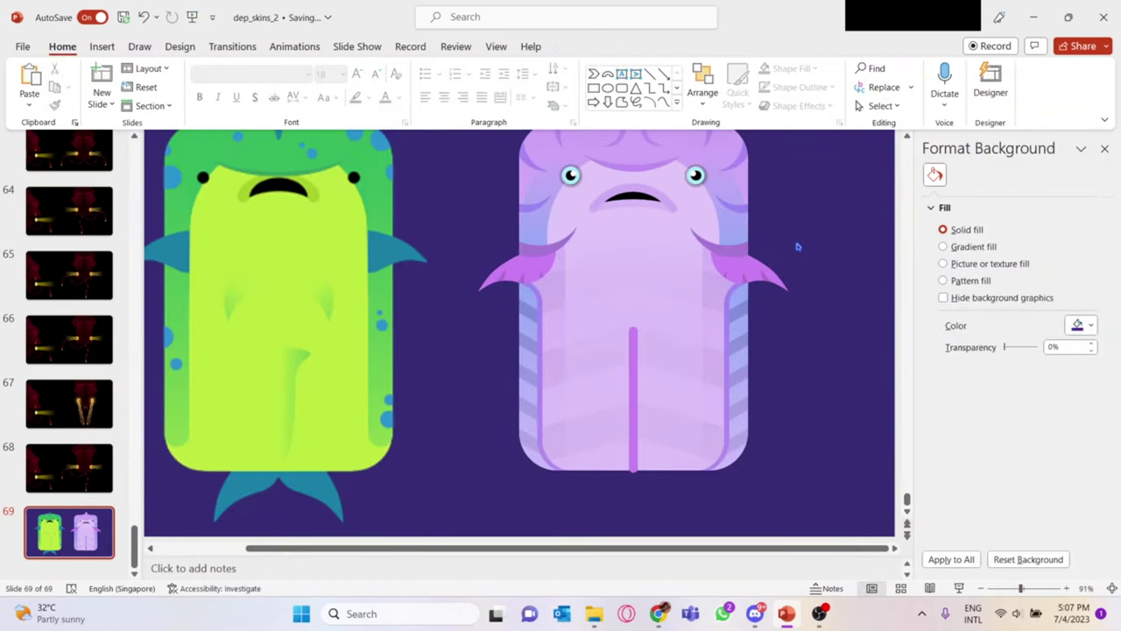
left_click(234, 473)
key("alt+Tab")
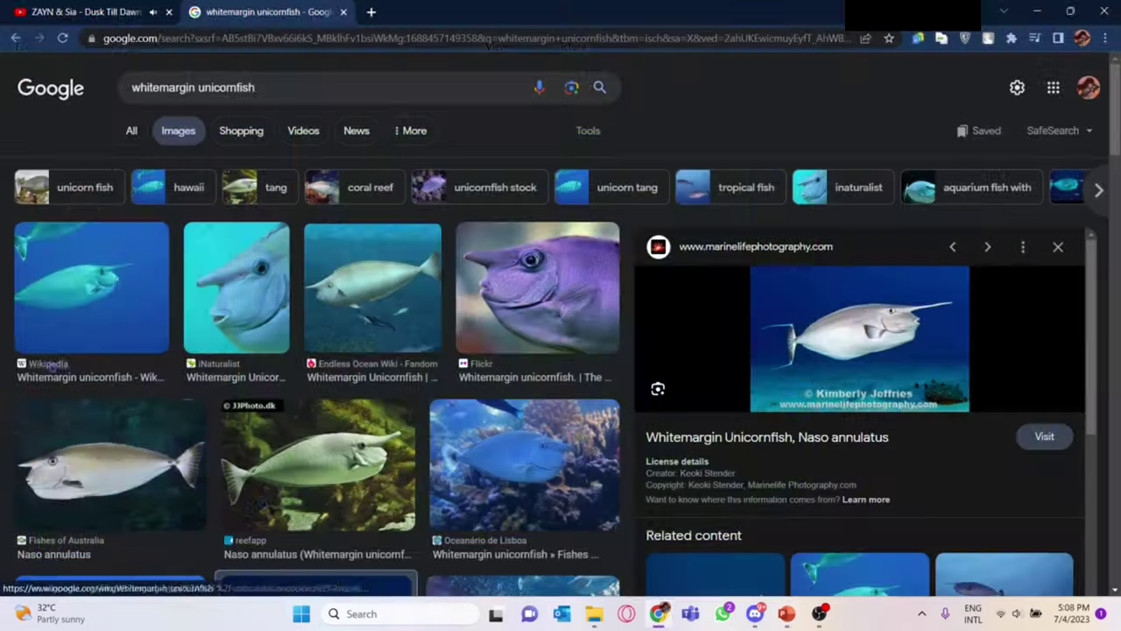
left_click(787, 613)
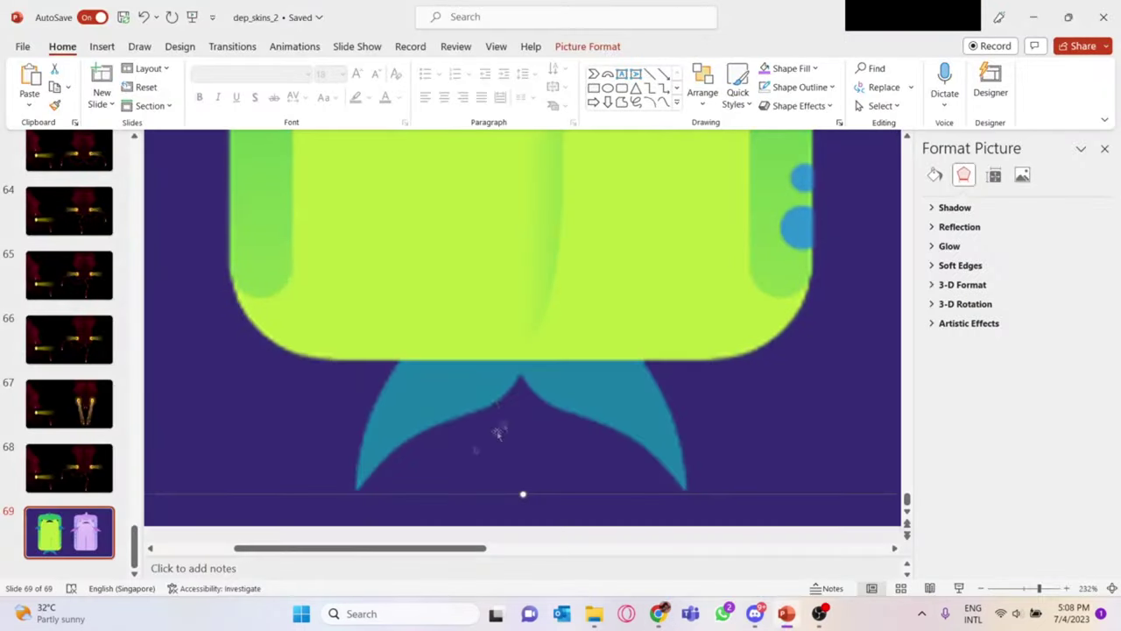
Step: Draw two offset circles over the green fish's tail and subtract one to form a crescent
left_click_drag(556, 279, 715, 445)
left_click_drag(576, 418, 637, 350)
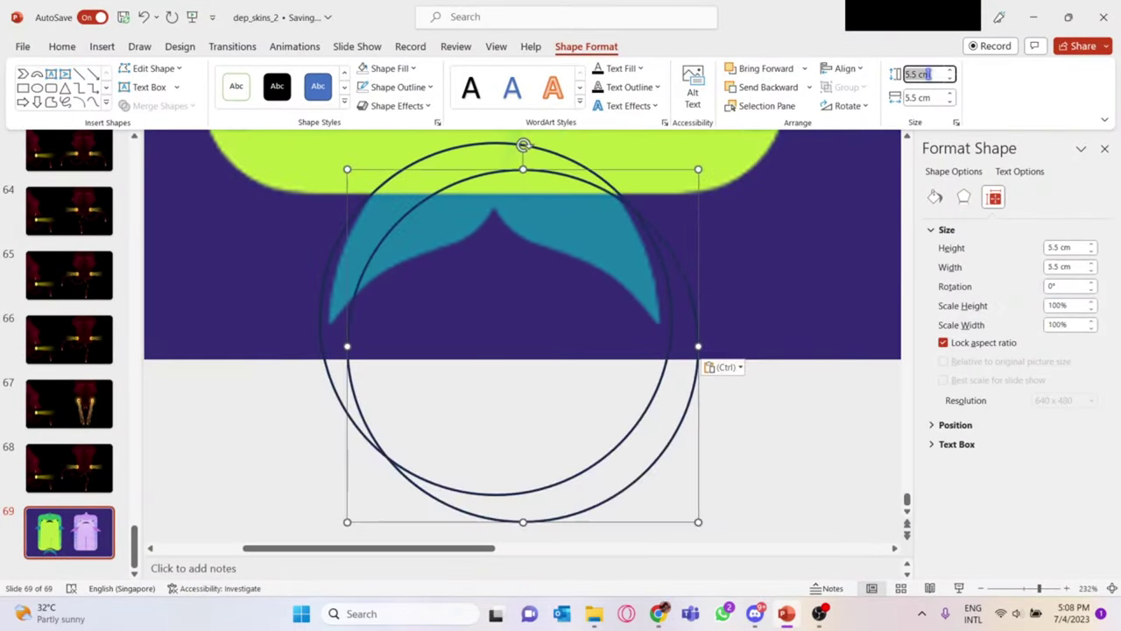
left_click(61, 47)
left_click(556, 68)
left_click(586, 46)
left_click_drag(538, 192, 538, 162)
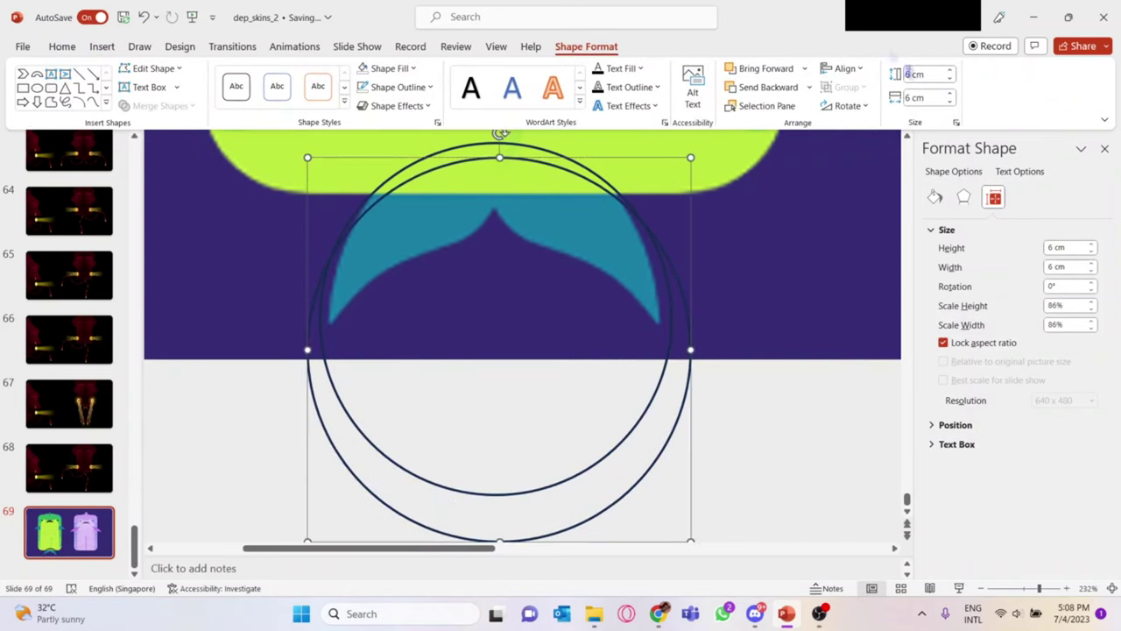
scroll(604, 178, "up", 8, "ctrl")
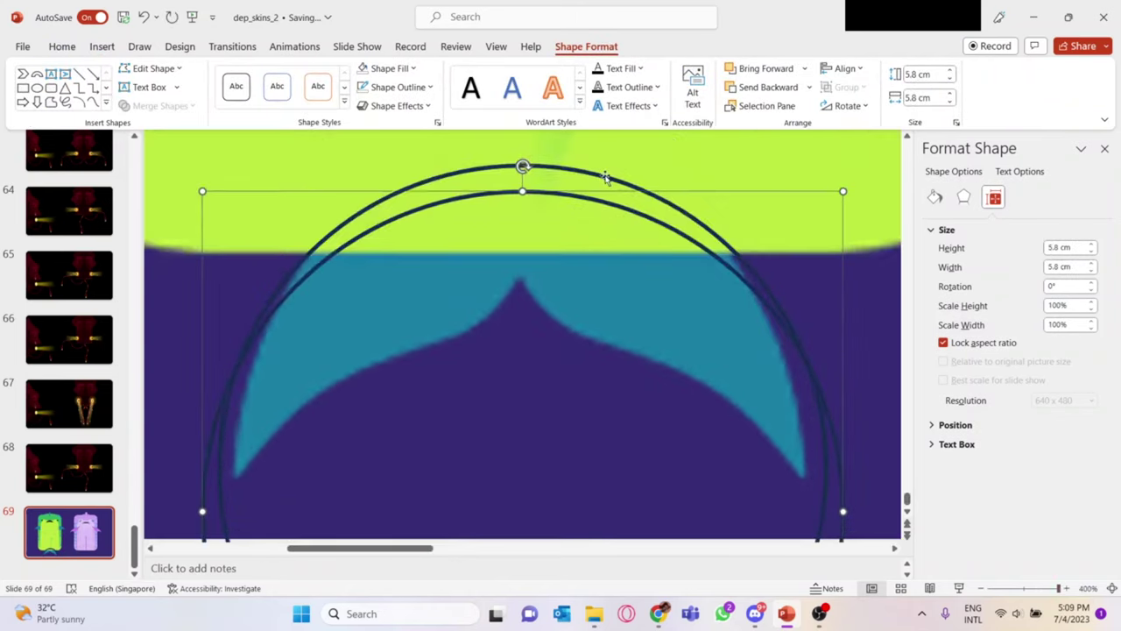
mouse_move(525, 267)
left_mouse_down()
mouse_move(547, 169)
mouse_move(557, 196)
left_mouse_up()
key("Left")
left_click(156, 105)
left_click(157, 203)
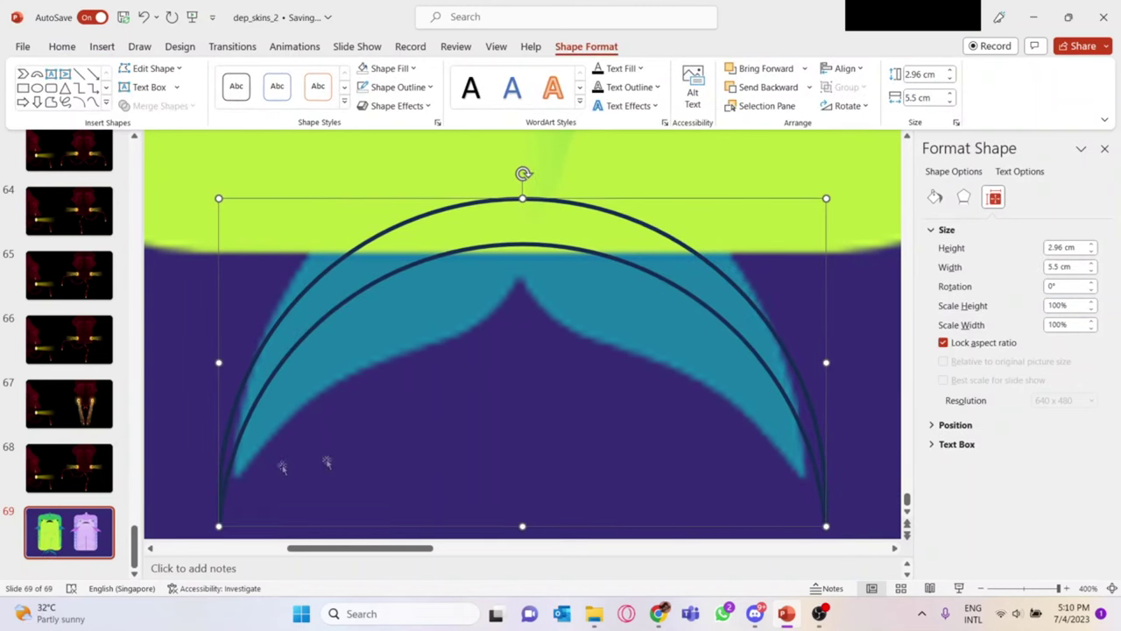
Step: Draw a freeform fin curve inside the crescent and refine it by deleting and adjusting edit points
left_click(78, 102)
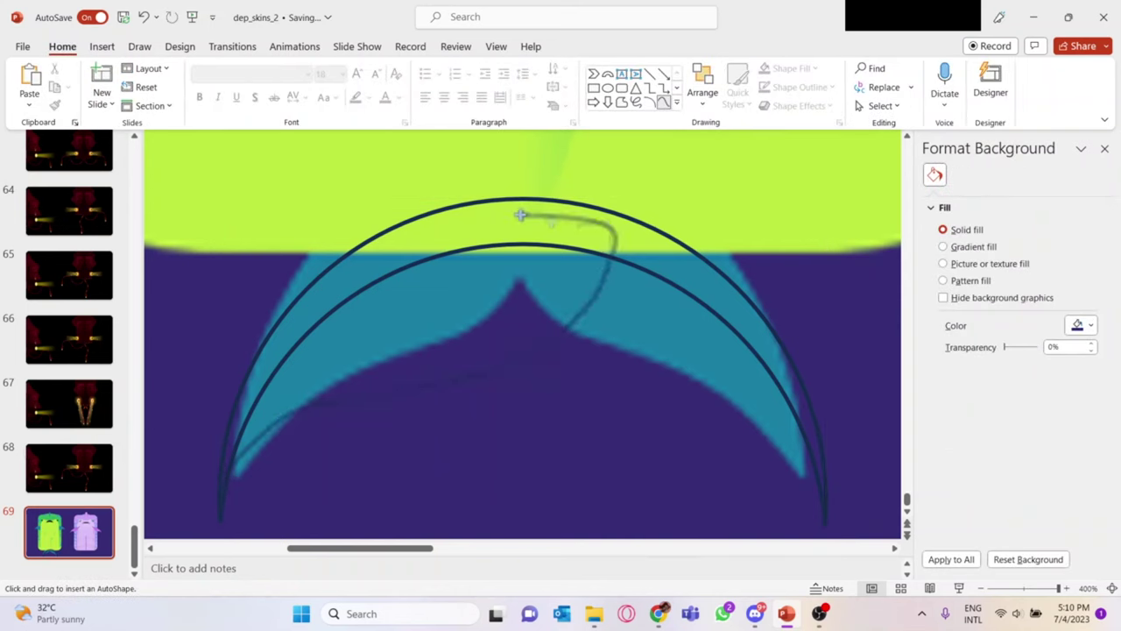
left_click_drag(219, 447, 224, 473)
right_click(359, 195)
left_click(429, 343)
right_click(541, 347)
left_click(587, 383)
left_click(606, 272)
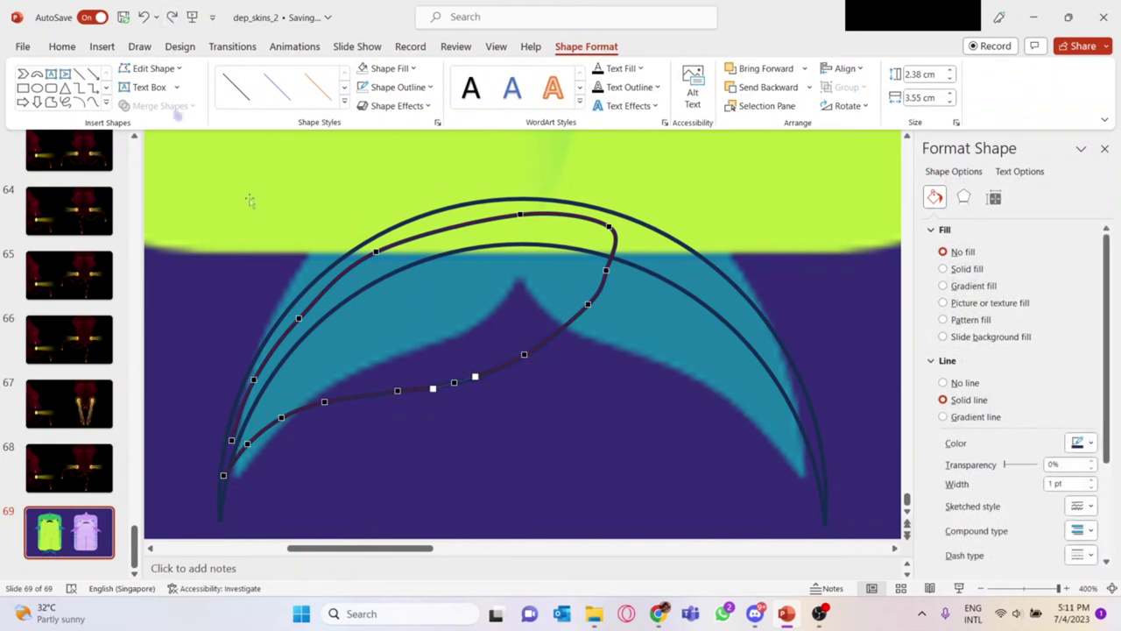
left_click(267, 404)
left_click(421, 392)
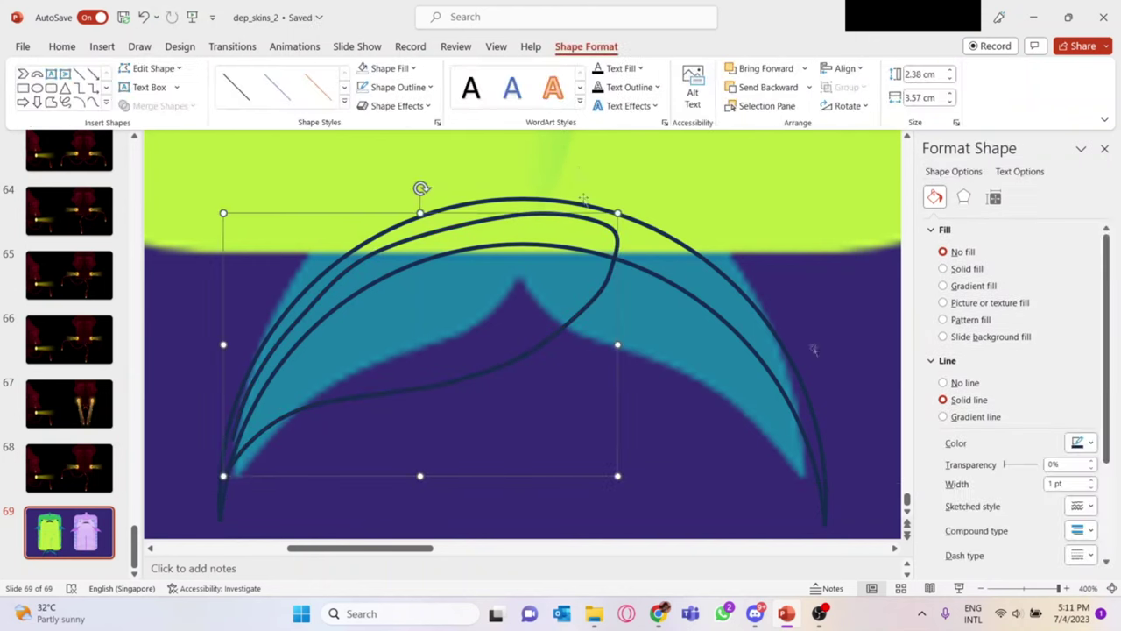
scroll(491, 350, "down", 5)
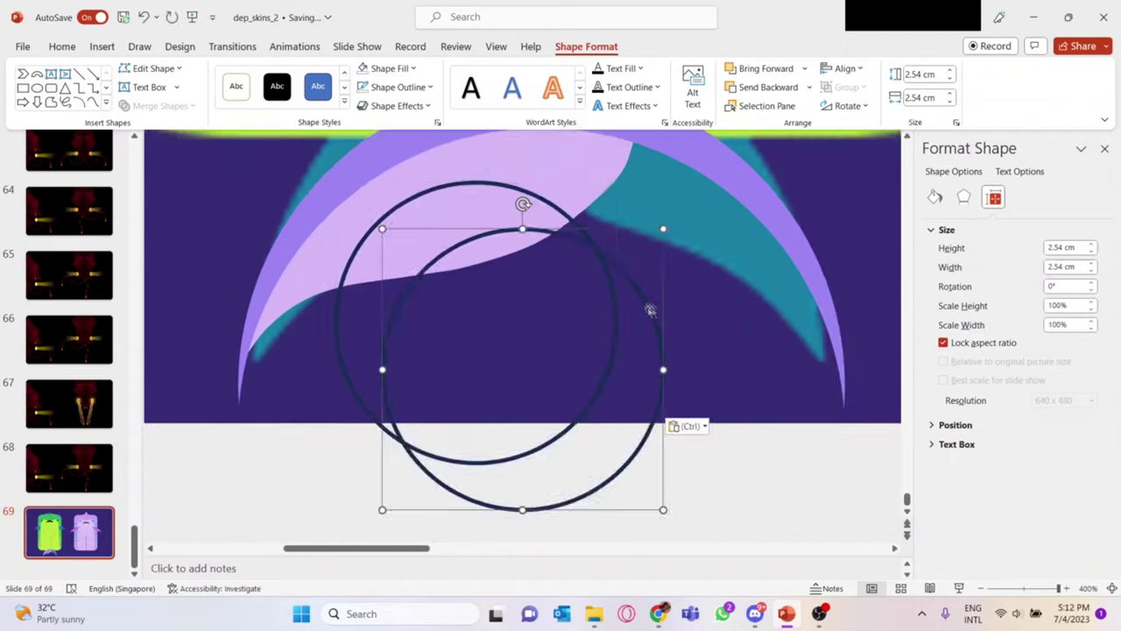
Step: Position two circle copies over the tail and subtract one to cut the second crescent piece
left_click_drag(650, 310, 643, 234)
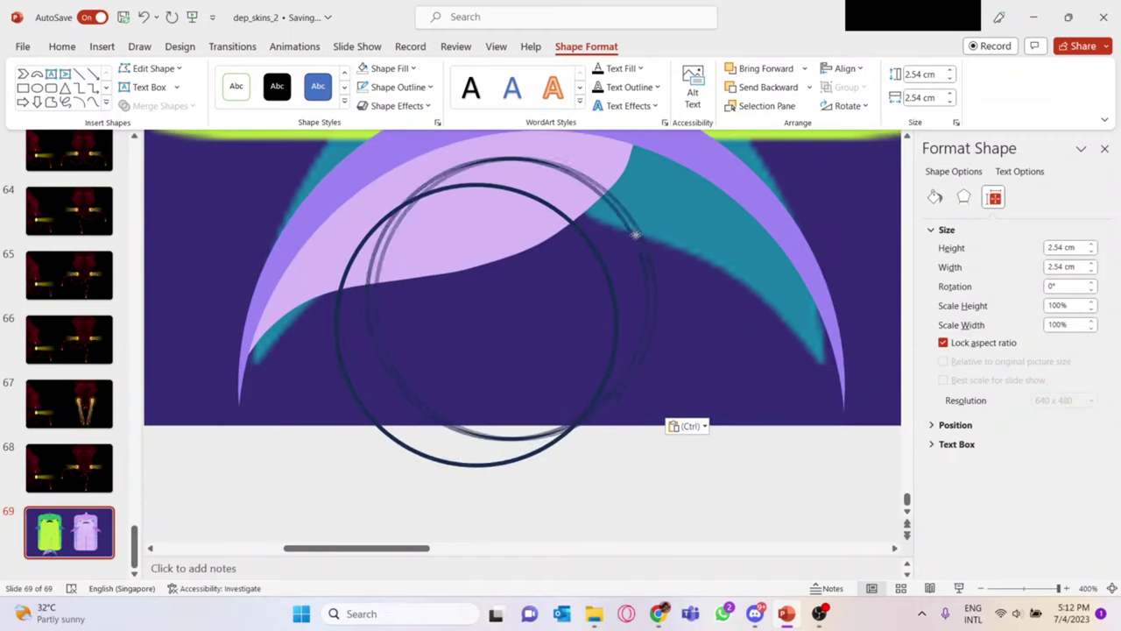
scroll(345, 382, "up", 1)
mouse_move(649, 491)
left_mouse_down()
mouse_move(753, 326)
mouse_move(739, 304)
left_mouse_up()
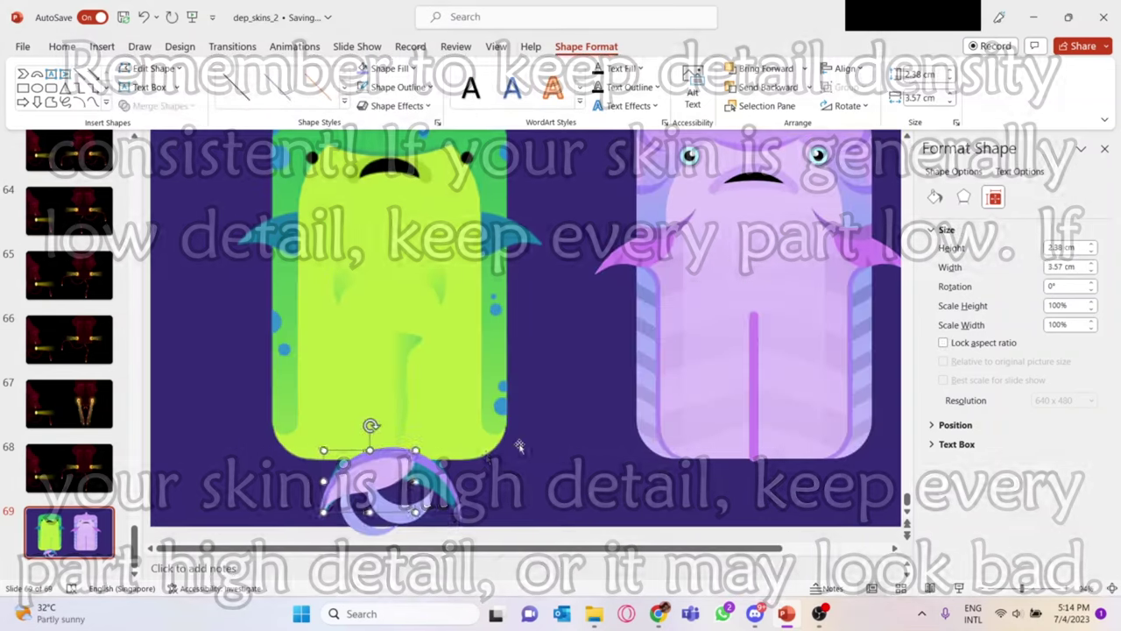
left_click(175, 105)
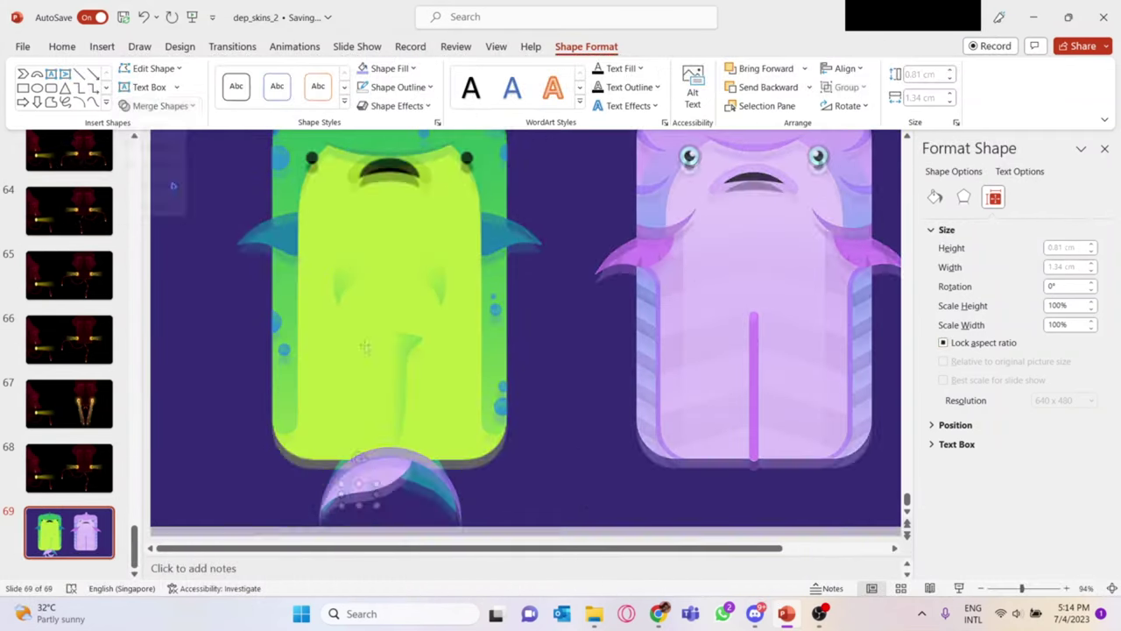
left_click(172, 186)
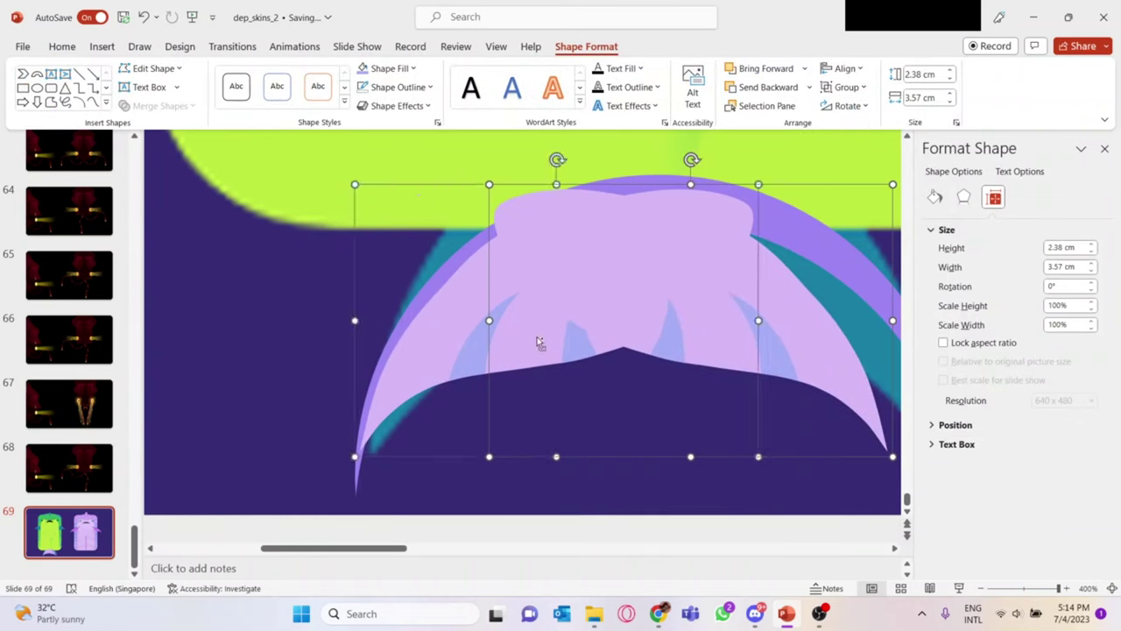
Step: Group the two crescent layers and move the finished tail beneath the lavender fish
right_click(349, 329)
mouse_move(430, 388)
left_click(546, 388)
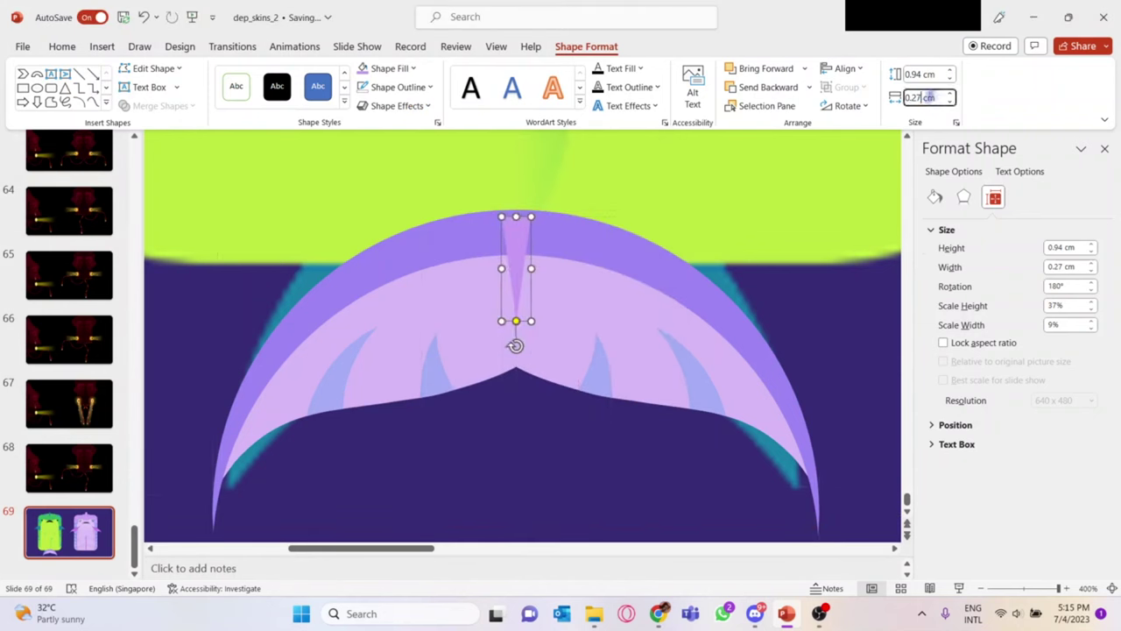
right_click(549, 241)
left_click(581, 383)
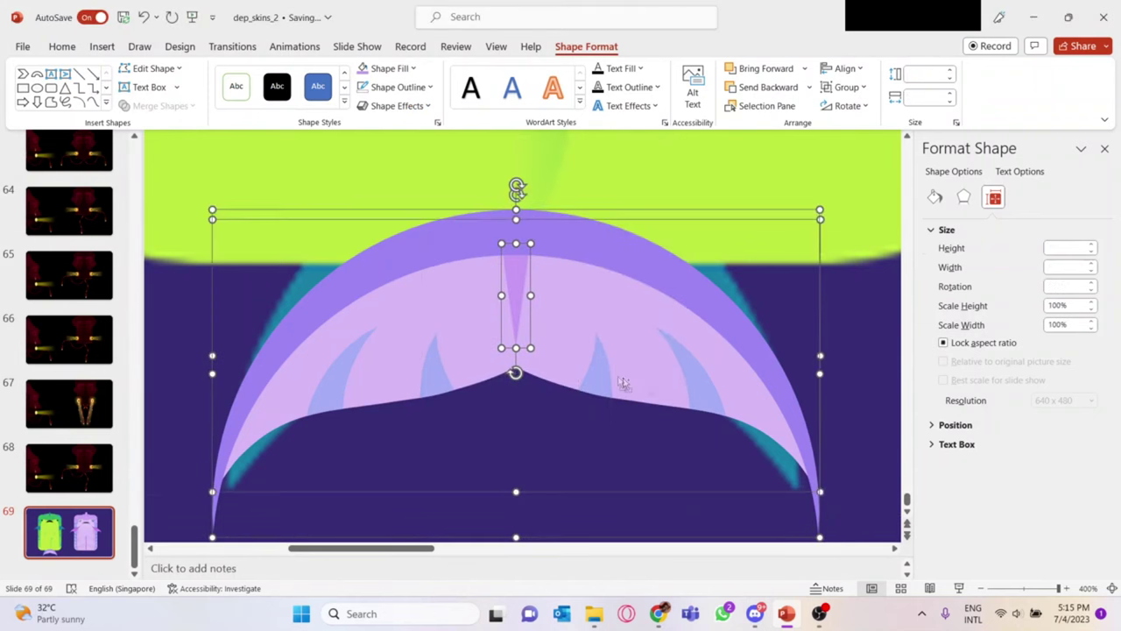
scroll(636, 364, "down", 10)
left_click_drag(391, 495, 749, 478)
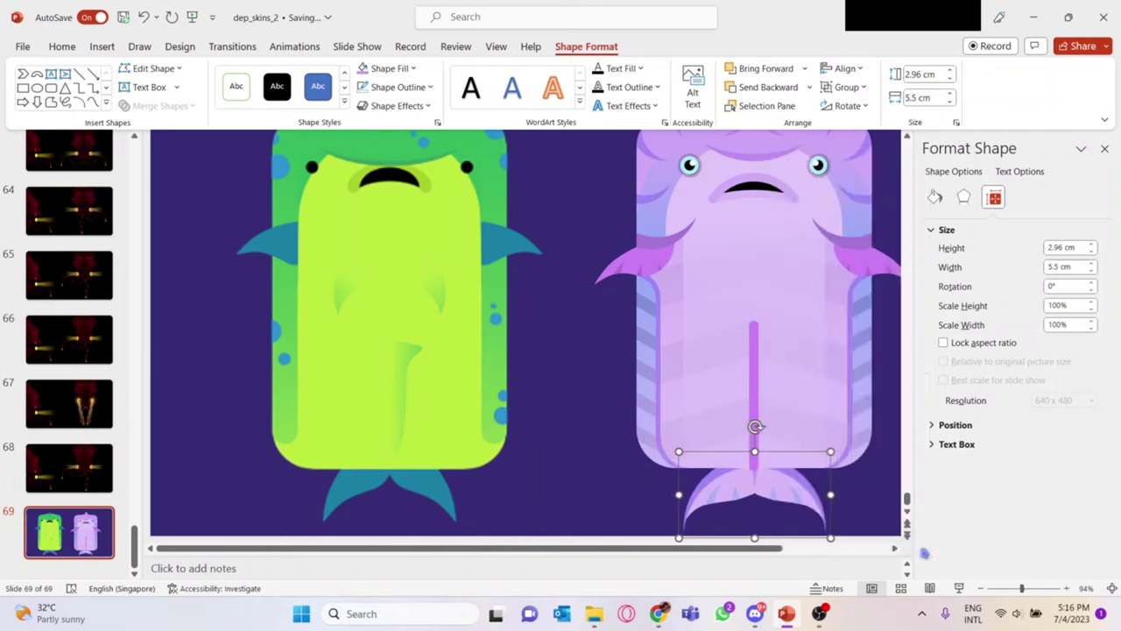
Step: Nudge the tail left and up so it sits snugly against the lavender body
scroll(749, 455, "up", 10)
key("Left")
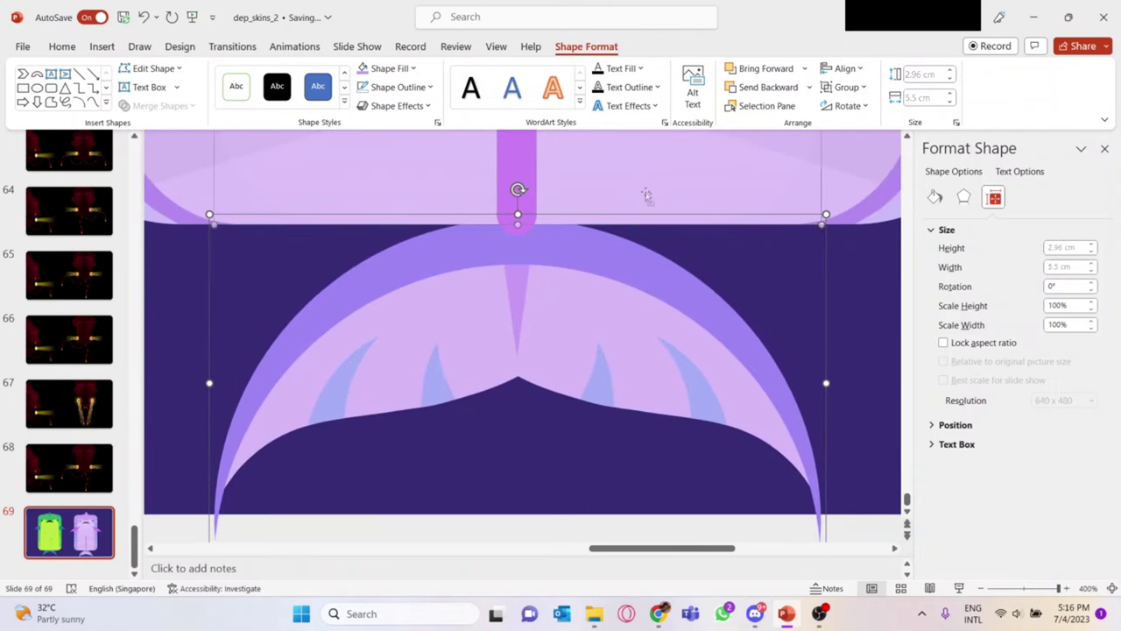
key("Up")
key("Up")
key("Up")
key("Up")
key("Up")
key("Up")
key("Up")
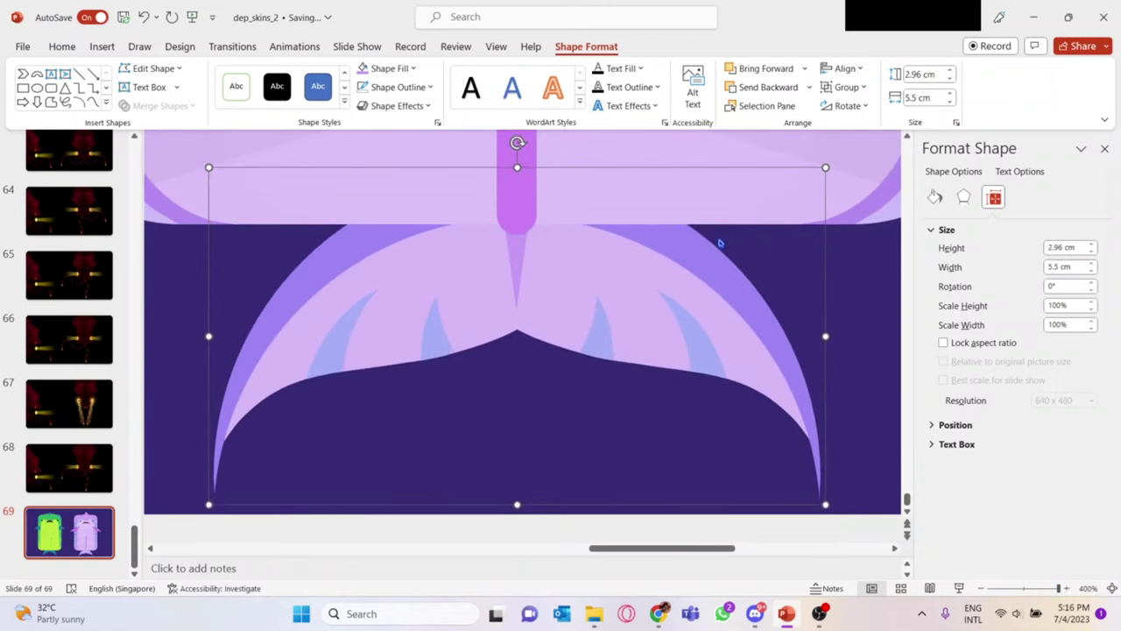
key("Escape")
scroll(763, 429, "down", 9)
scroll(763, 428, "down", 5)
Step: Recolour both tail fin streaks pale lilac #C4A9F5 at 10% fill transparency
left_click(631, 418)
scroll(631, 418, "up", 10)
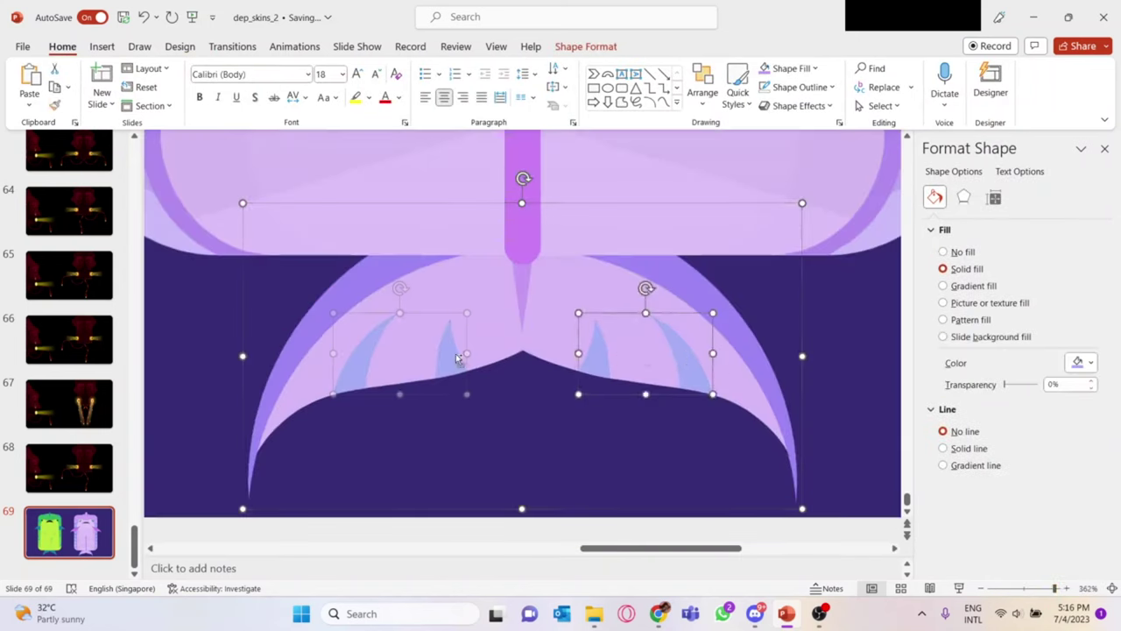
left_click(816, 69)
left_click(797, 263)
type("20")
key("Return")
left_click(791, 69)
left_click(798, 290)
key("Return")
left_click(601, 347)
left_click(791, 68)
left_click(798, 290)
key("Return")
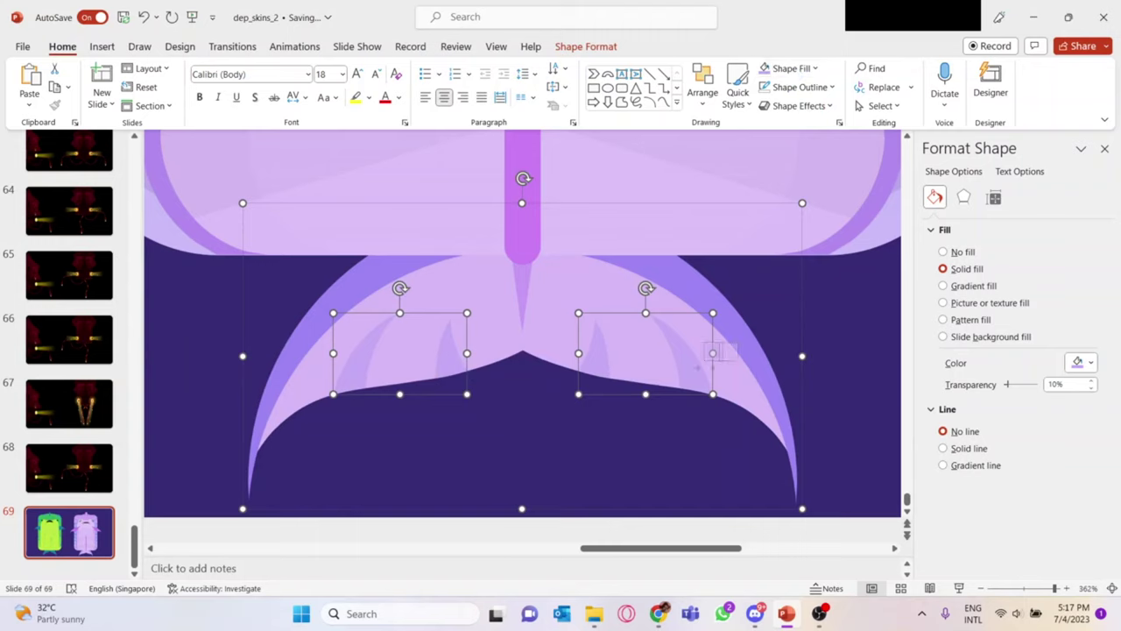
key("Escape")
scroll(622, 415, "down", 10)
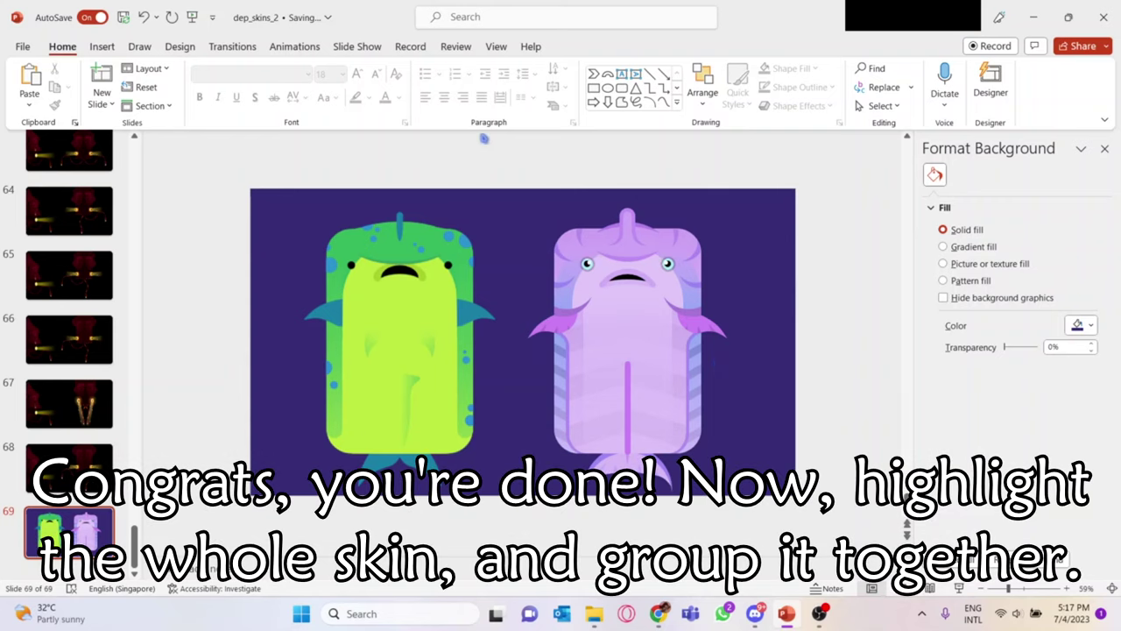
Step: Marquee-select and group all lavender skin parts, then open Save as Picture as PNG
left_click_drag(484, 138, 884, 555)
right_click(587, 261)
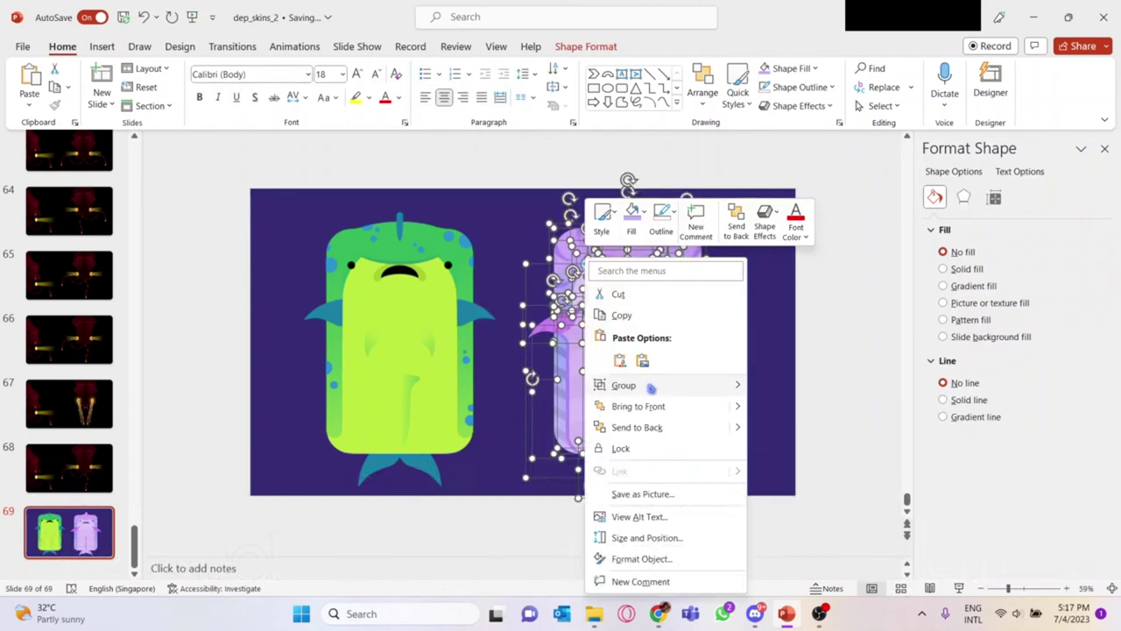
left_click(651, 387)
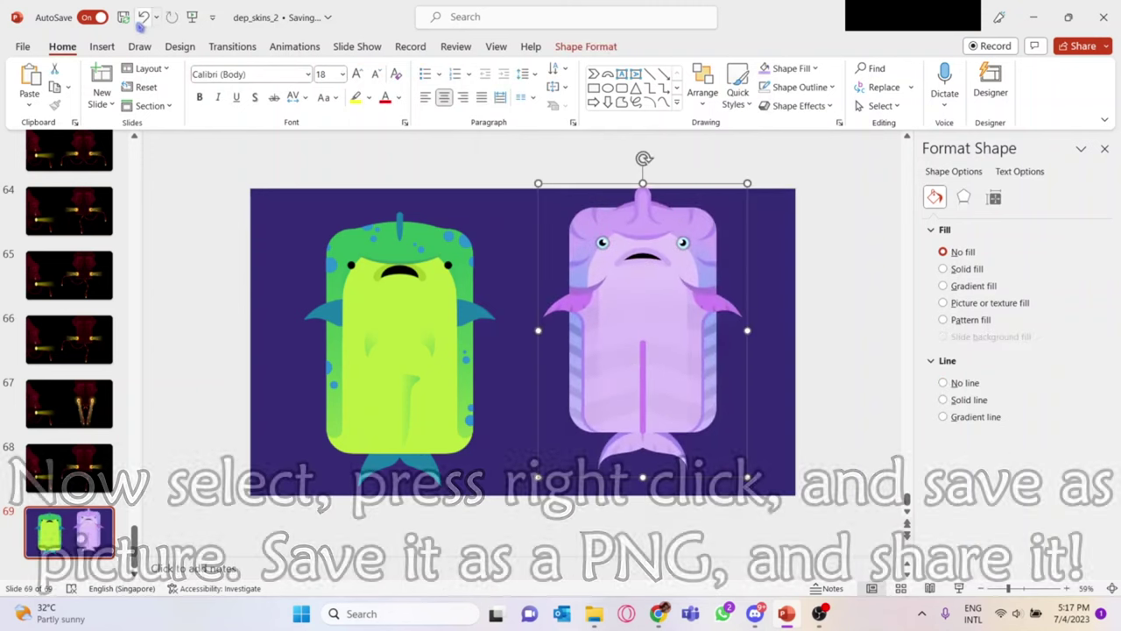
left_click(142, 18)
right_click(670, 329)
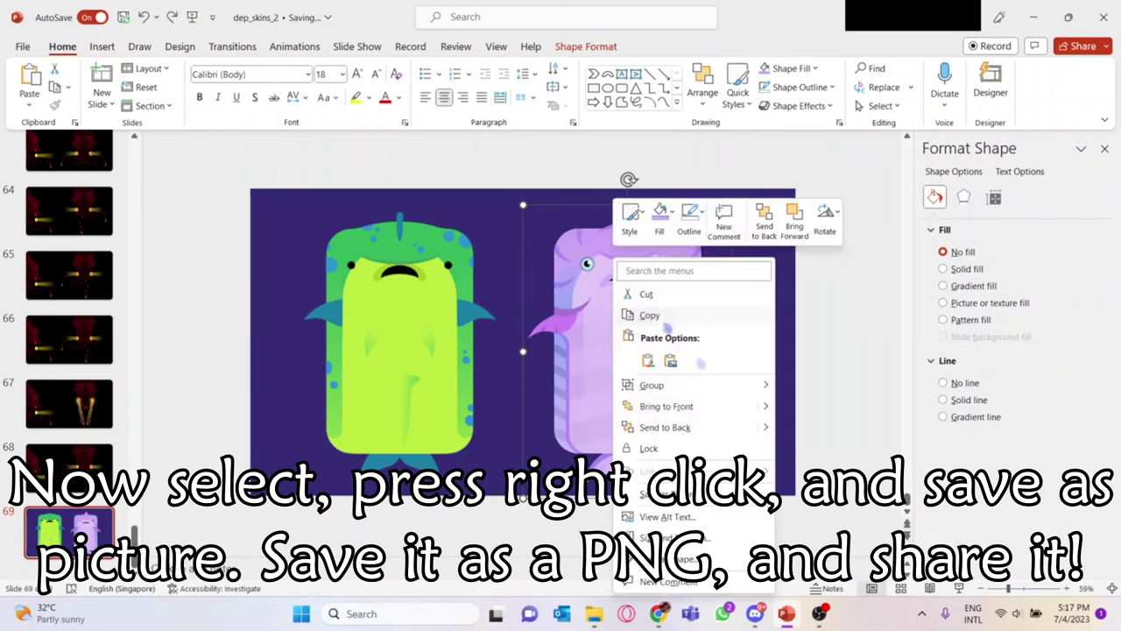
left_click(712, 496)
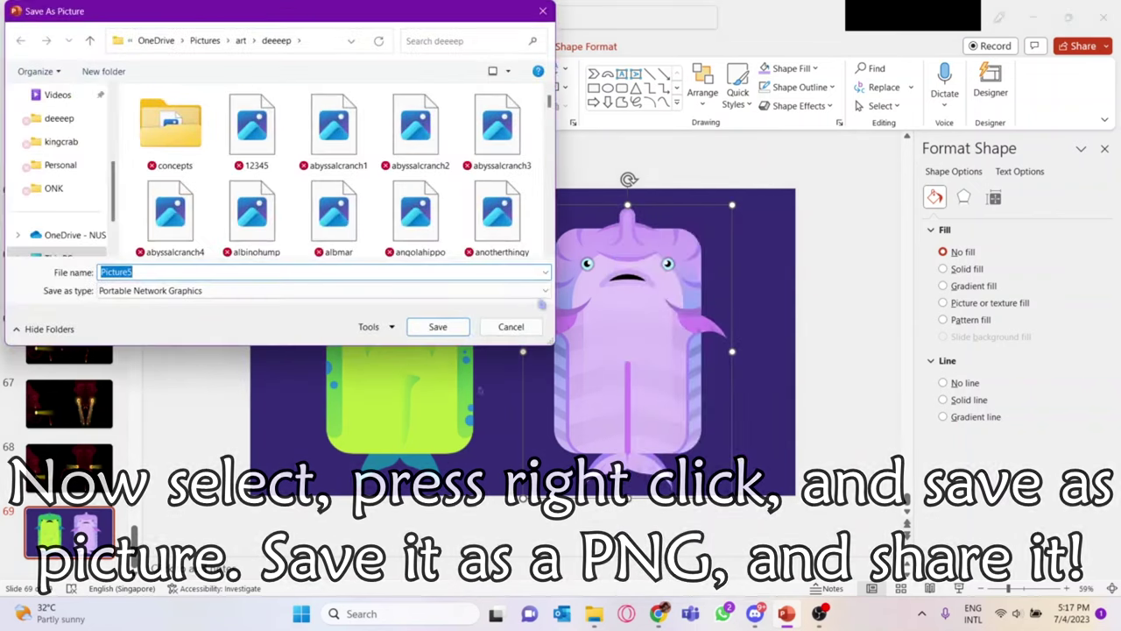